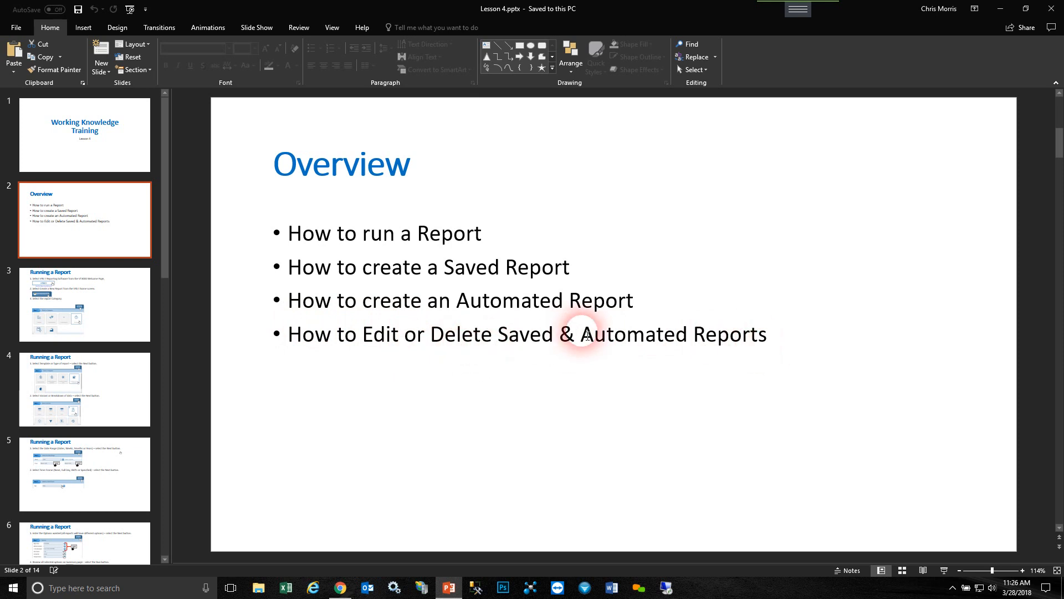
pyautogui.moveTo(451, 270); pyautogui.dragTo(544, 267)
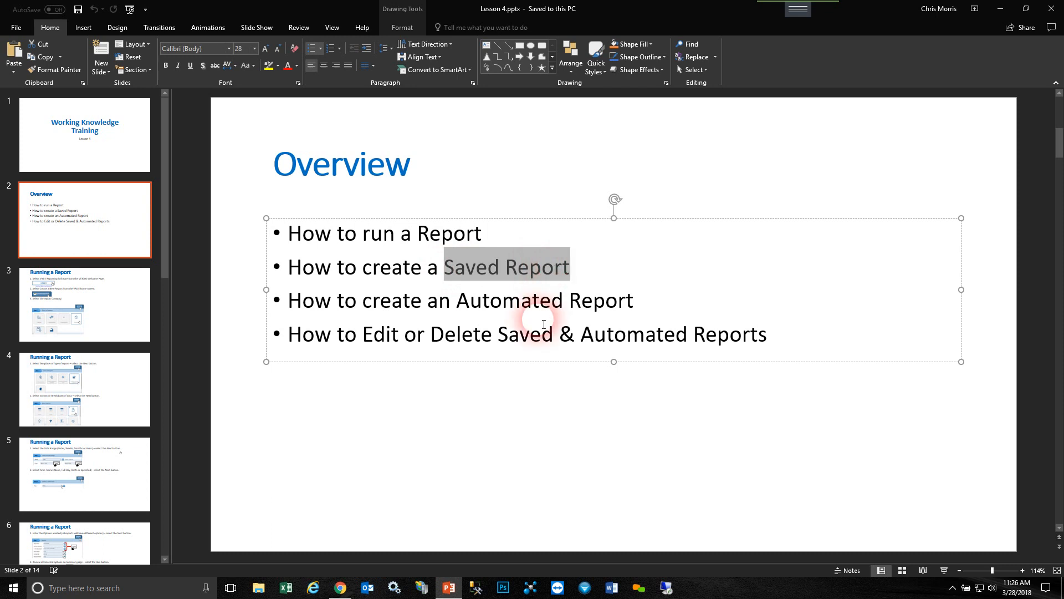
pyautogui.click(490, 396)
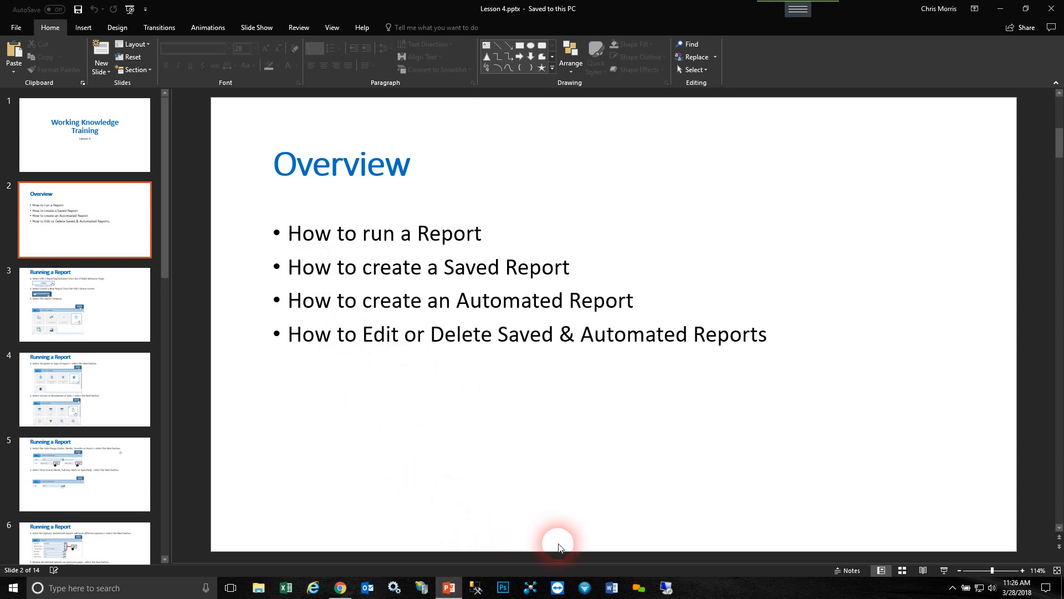
# - Switch to the VT3000 Home page in Chrome, open VersaCall Reporting Software II and start creating a new report
pyautogui.moveTo(349, 593)
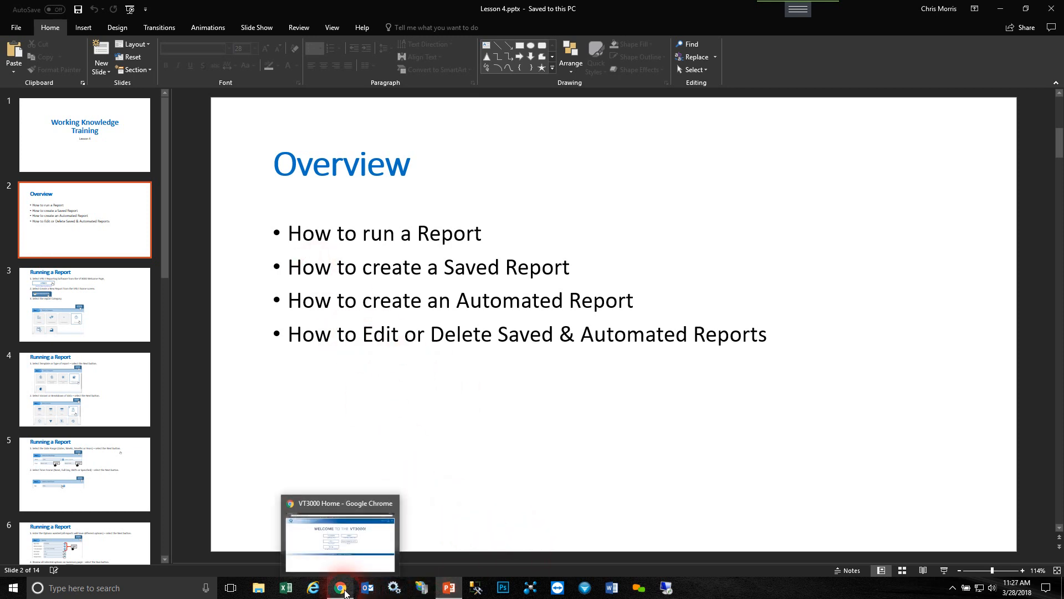
pyautogui.click(336, 552)
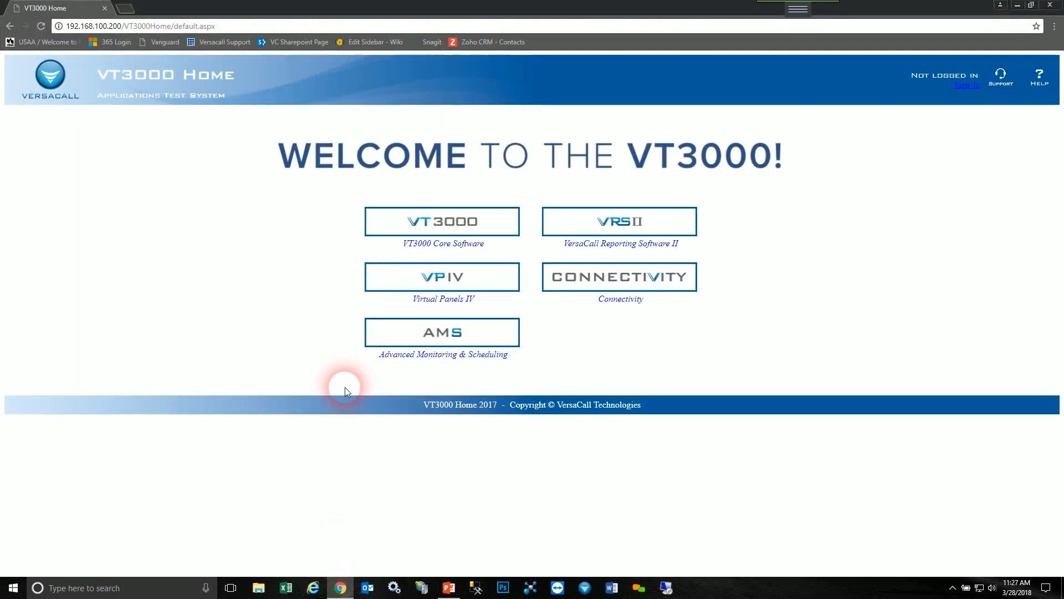
pyautogui.click(675, 222)
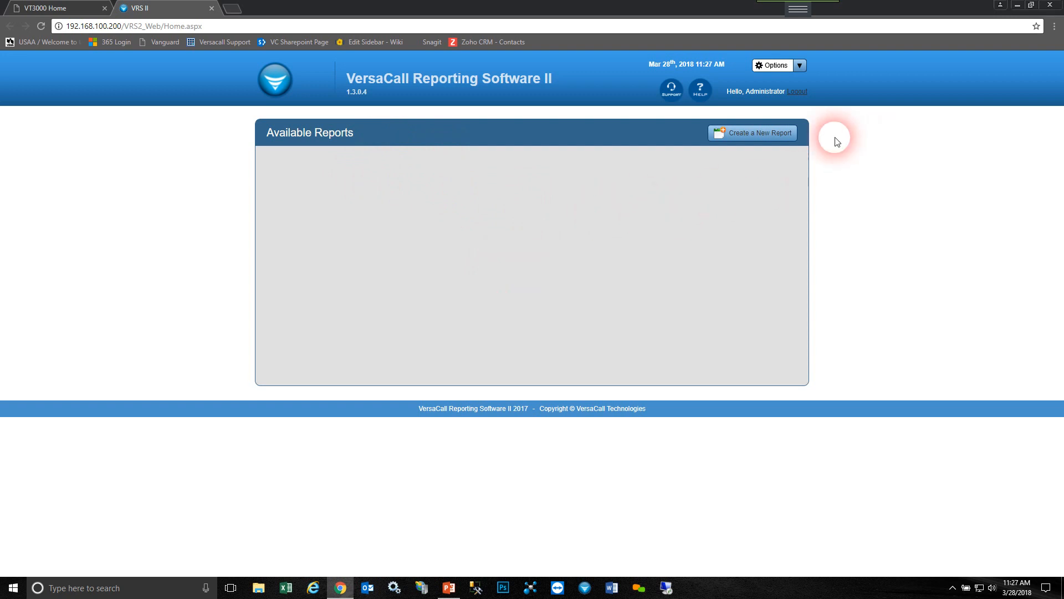
pyautogui.click(796, 137)
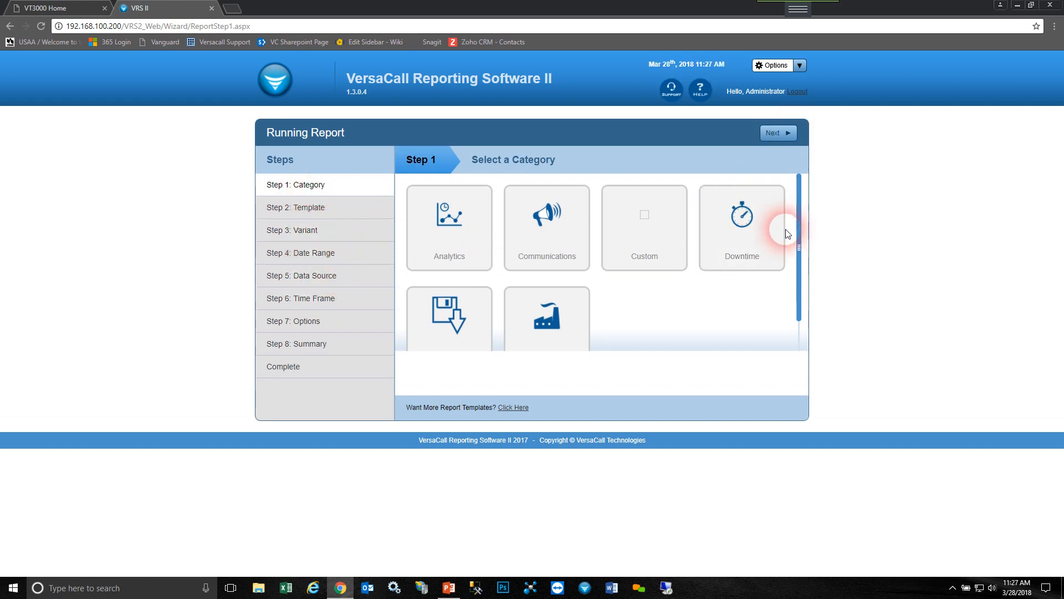
# - Choose the Communications category and the Number of Incidents (Barchart) template for the report, and continue to the variant selection
pyautogui.moveTo(804, 238); pyautogui.dragTo(803, 247)
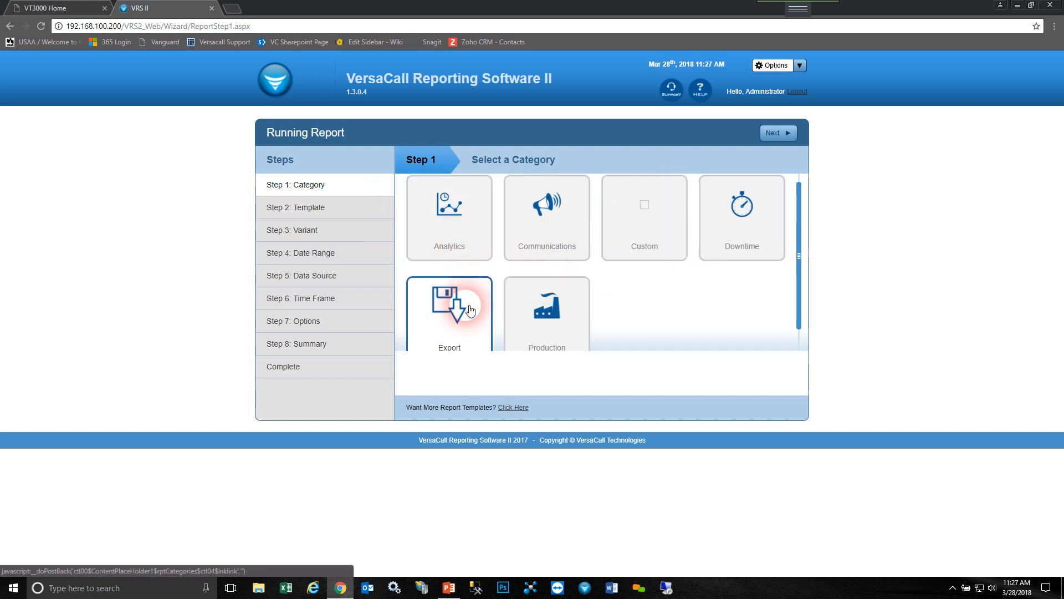
pyautogui.scroll(-1, 456, 319)
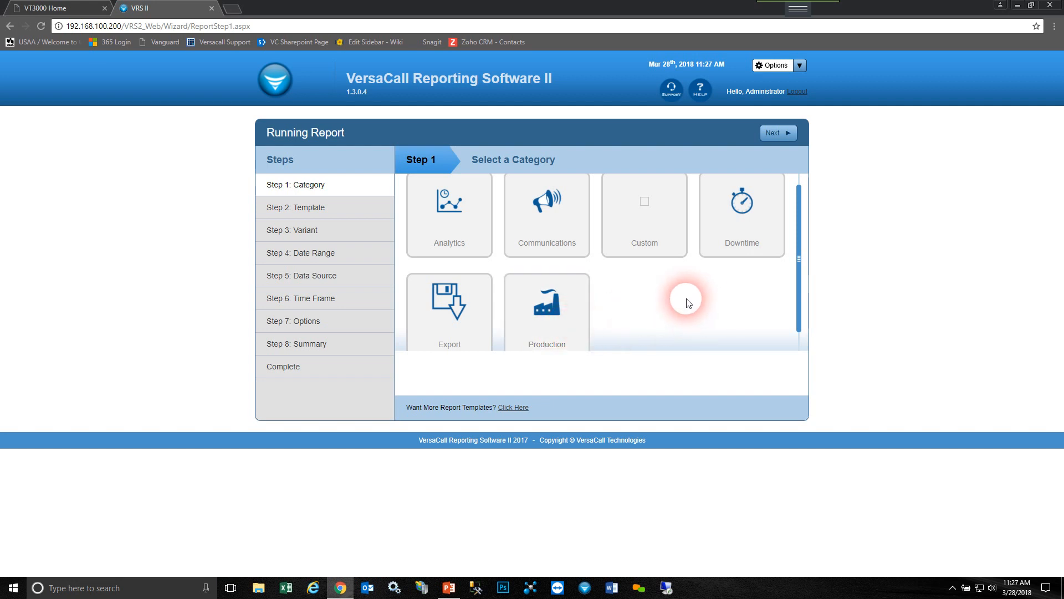
pyautogui.click(563, 234)
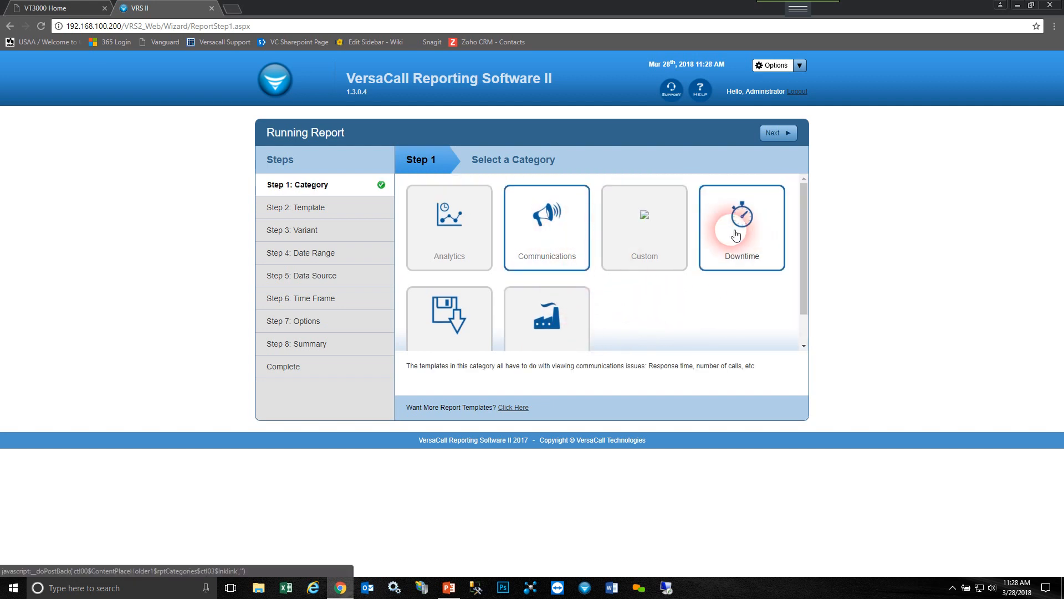
pyautogui.click(780, 134)
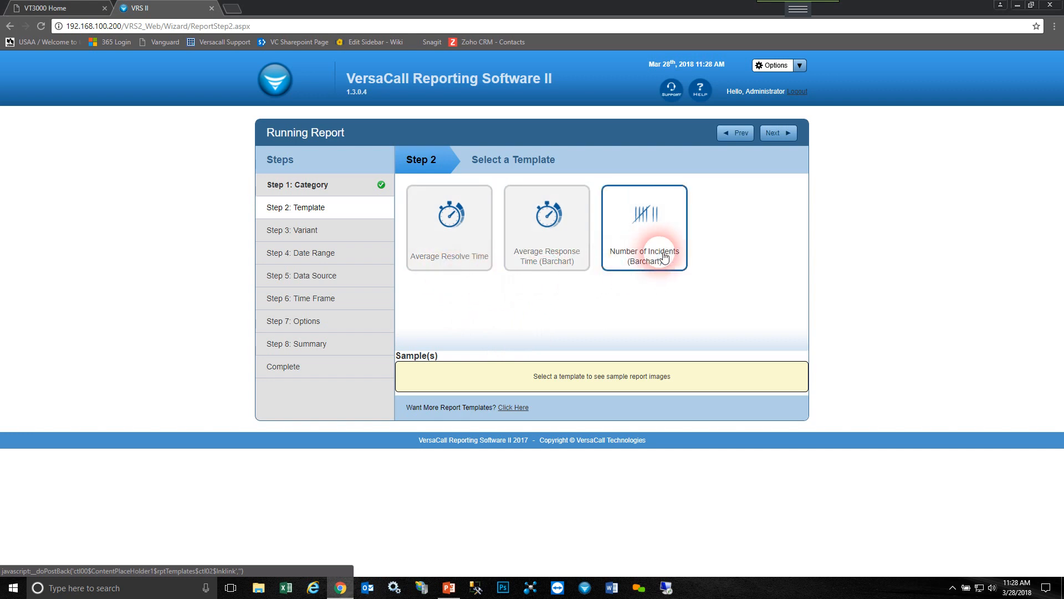
pyautogui.click(678, 227)
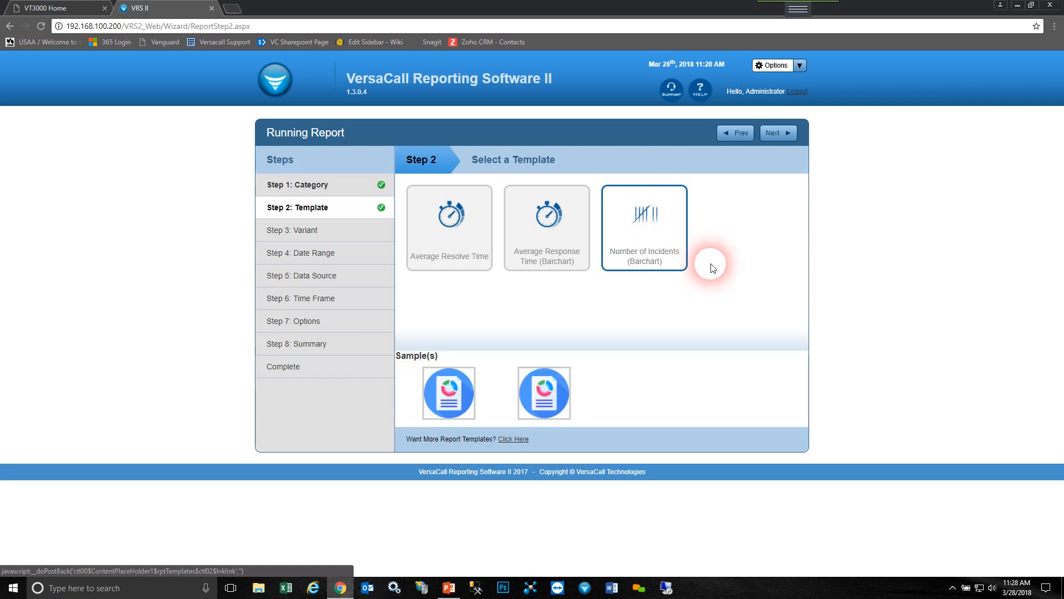
pyautogui.click(789, 135)
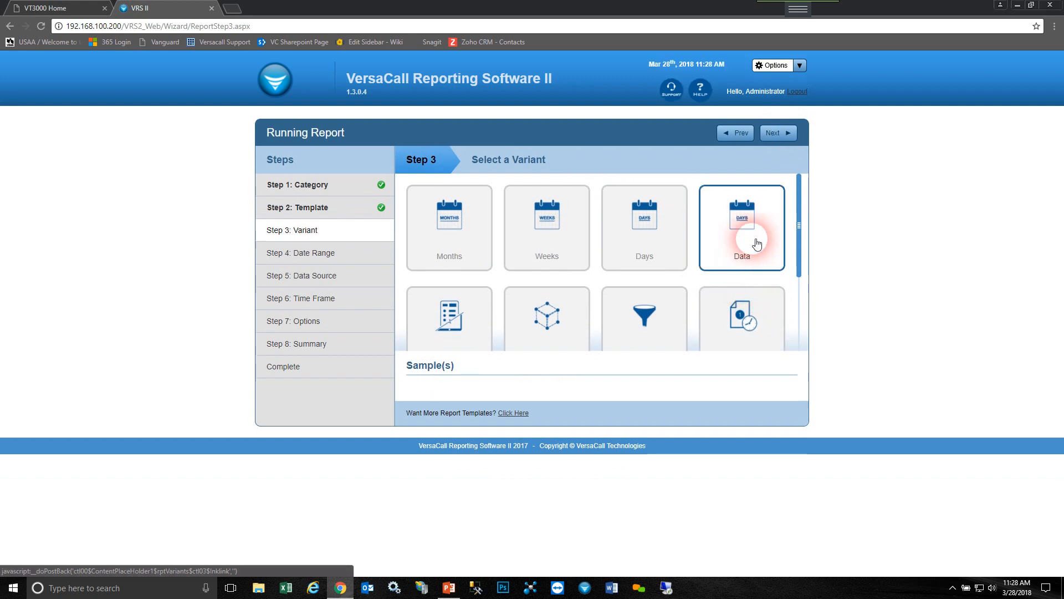
# - Examine the available report variants, including Devices, Monitoring Points, Groups, Shifts, Time and Tabular
pyautogui.scroll(-1, 798, 211)
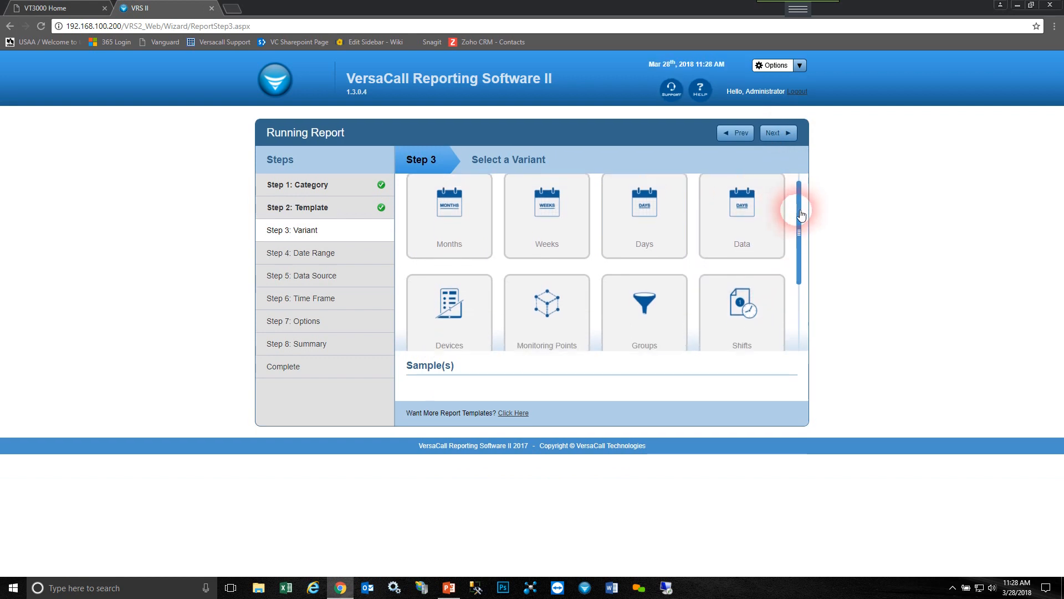
pyautogui.moveTo(799, 211); pyautogui.dragTo(799, 209)
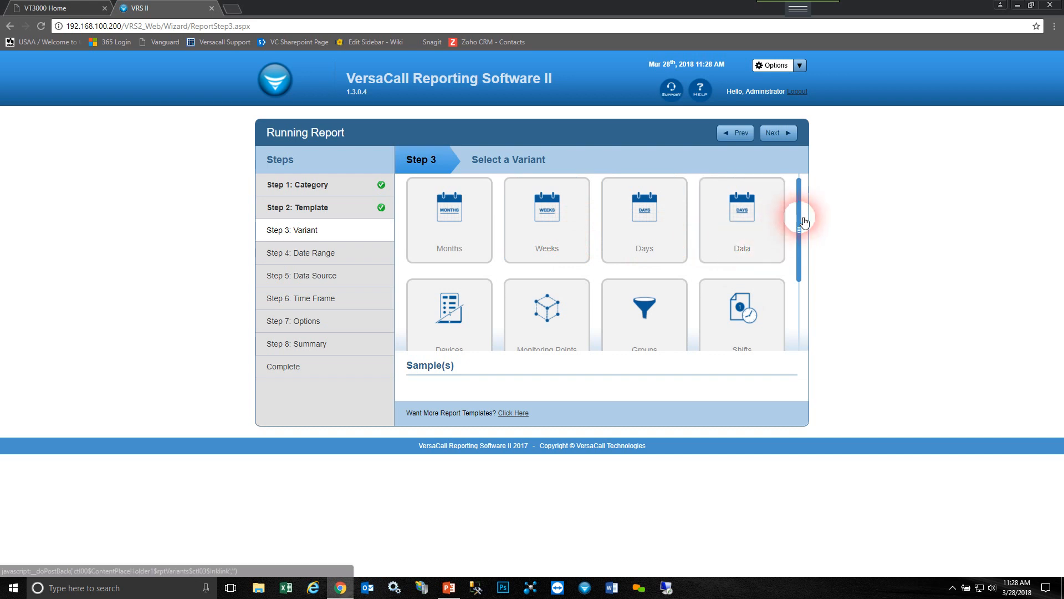
pyautogui.moveTo(802, 223); pyautogui.dragTo(711, 291)
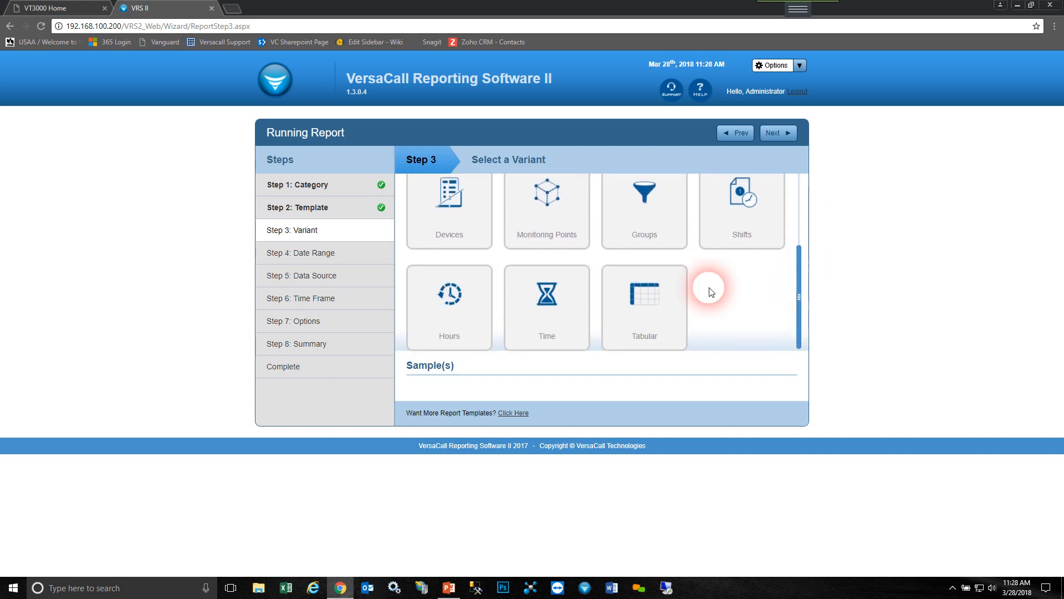
pyautogui.click(481, 237)
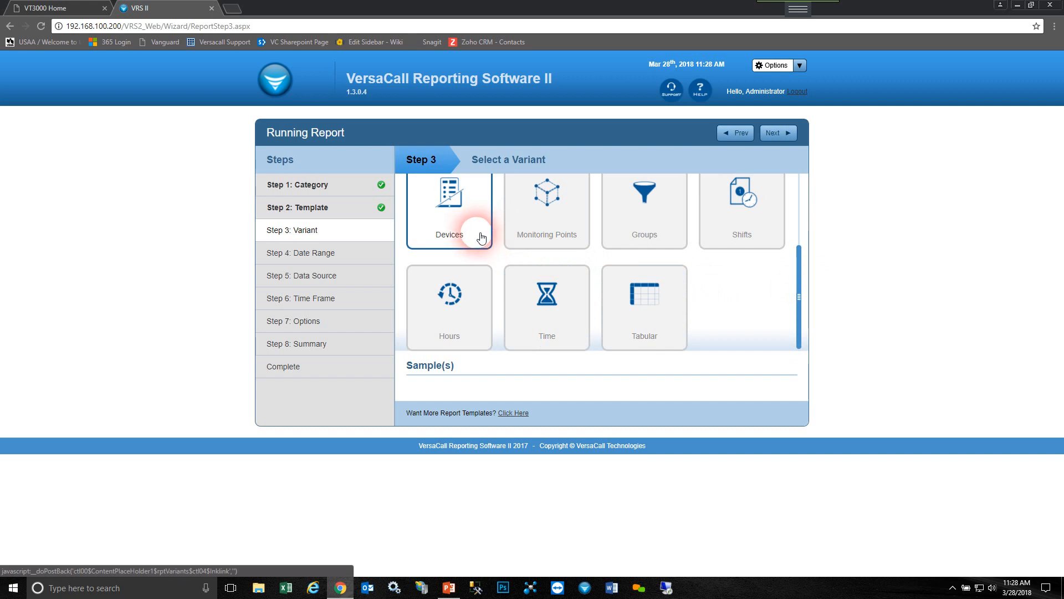
pyautogui.click(573, 237)
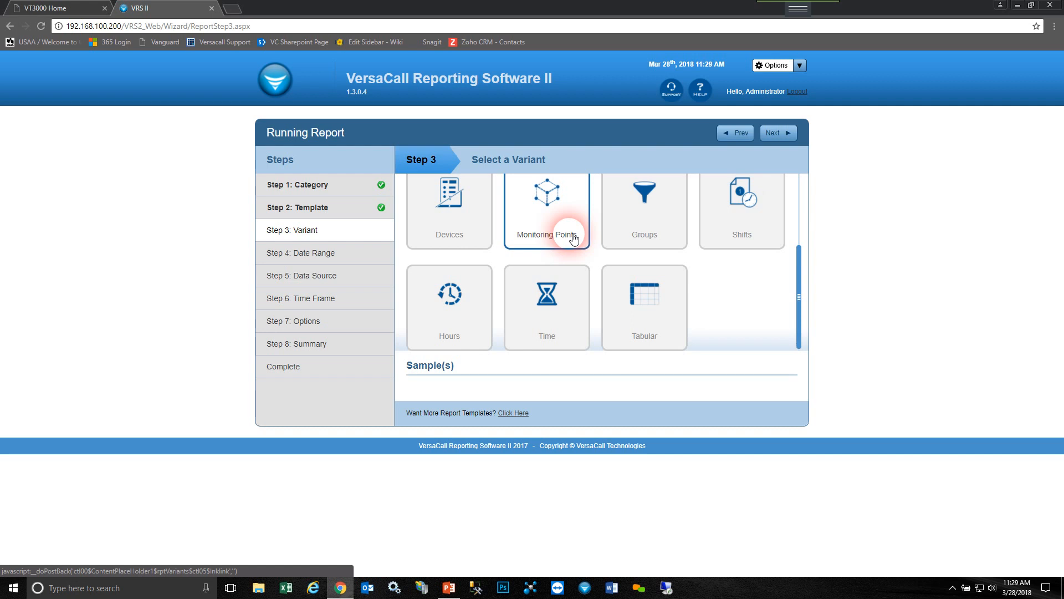
pyautogui.click(667, 230)
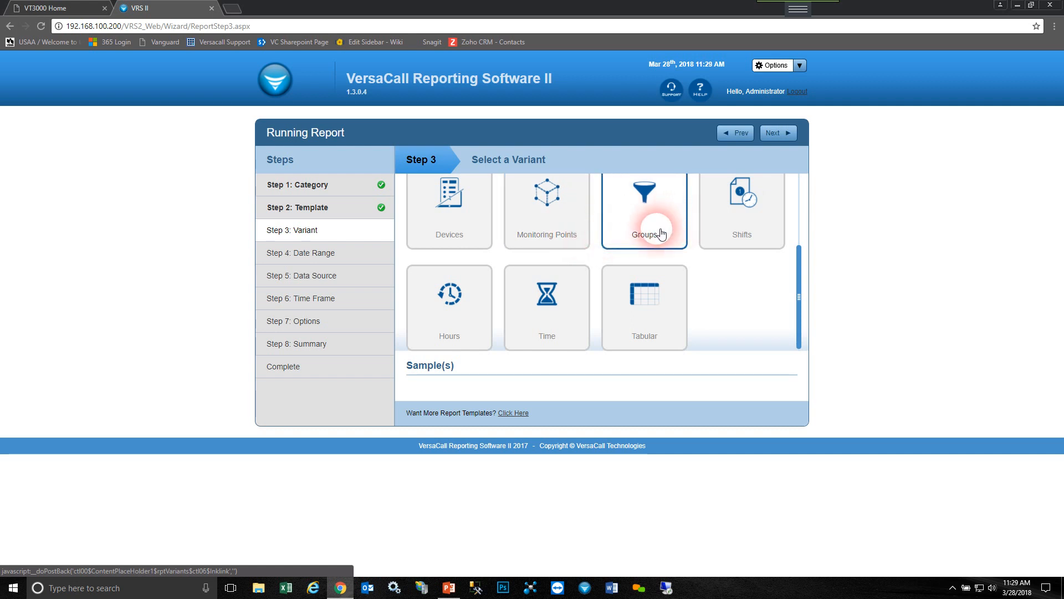
pyautogui.click(712, 244)
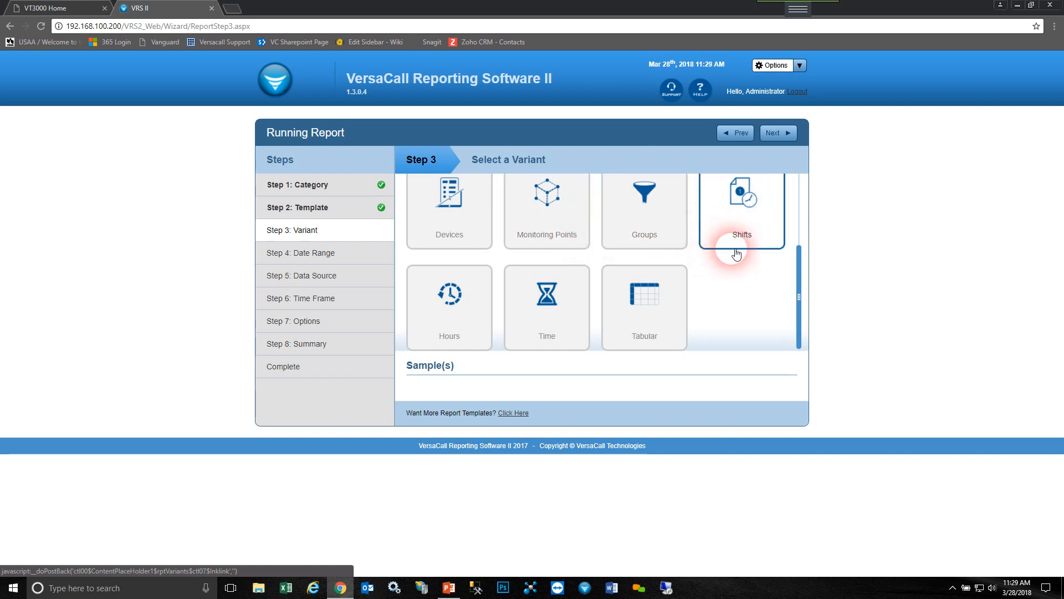
pyautogui.click(765, 235)
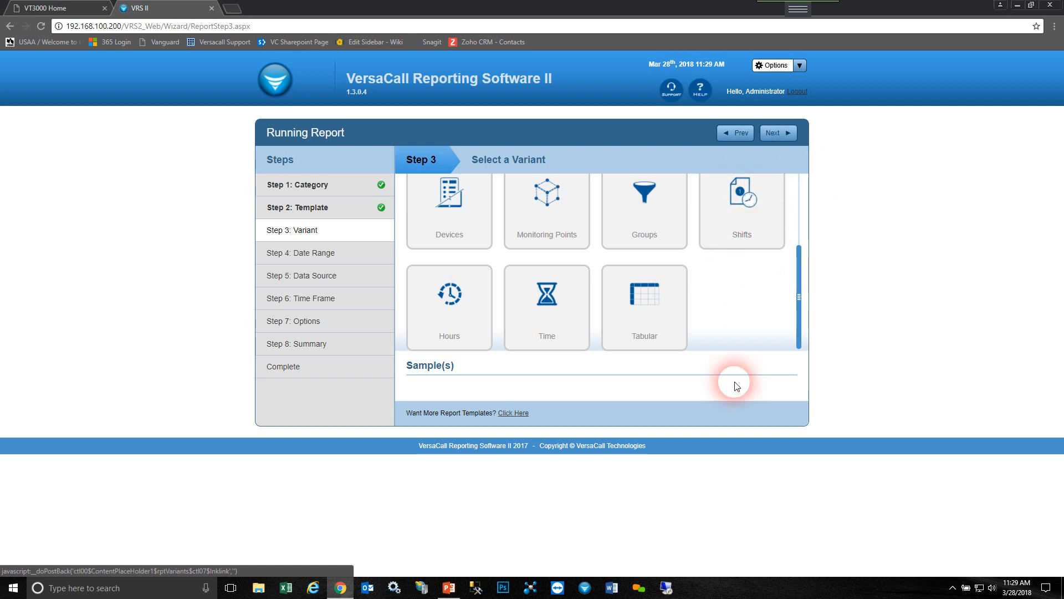
pyautogui.click(562, 328)
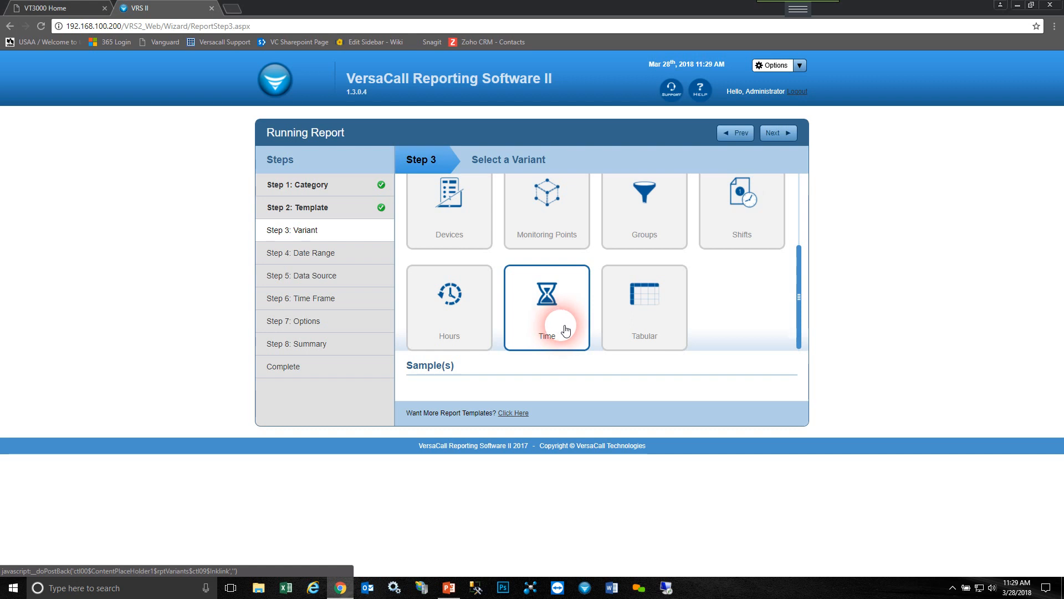
pyautogui.click(680, 328)
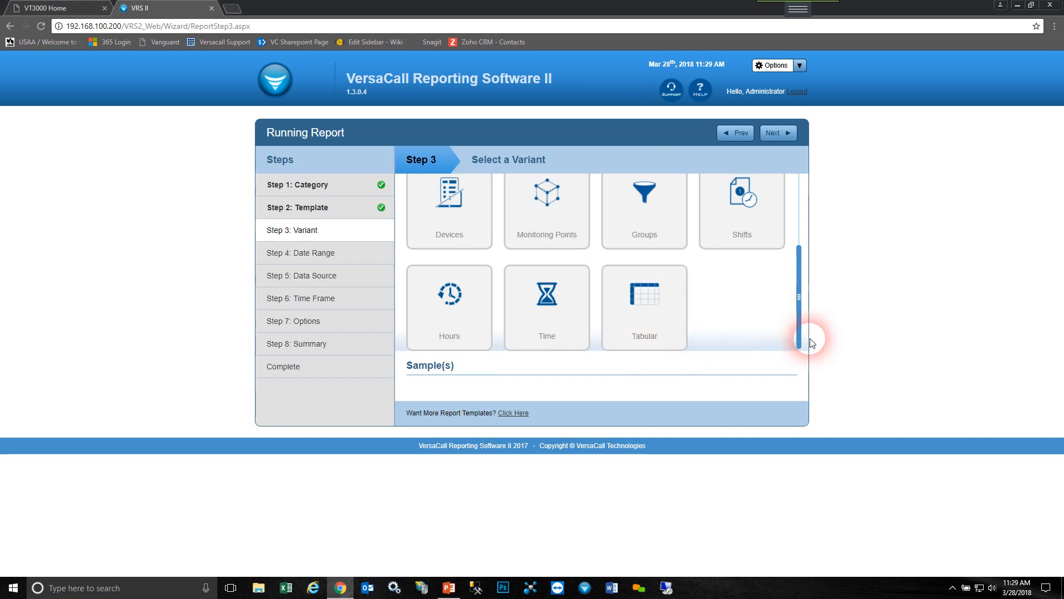
# - Select the Devices variant for the report and continue to the date range
pyautogui.moveTo(801, 312); pyautogui.dragTo(798, 229)
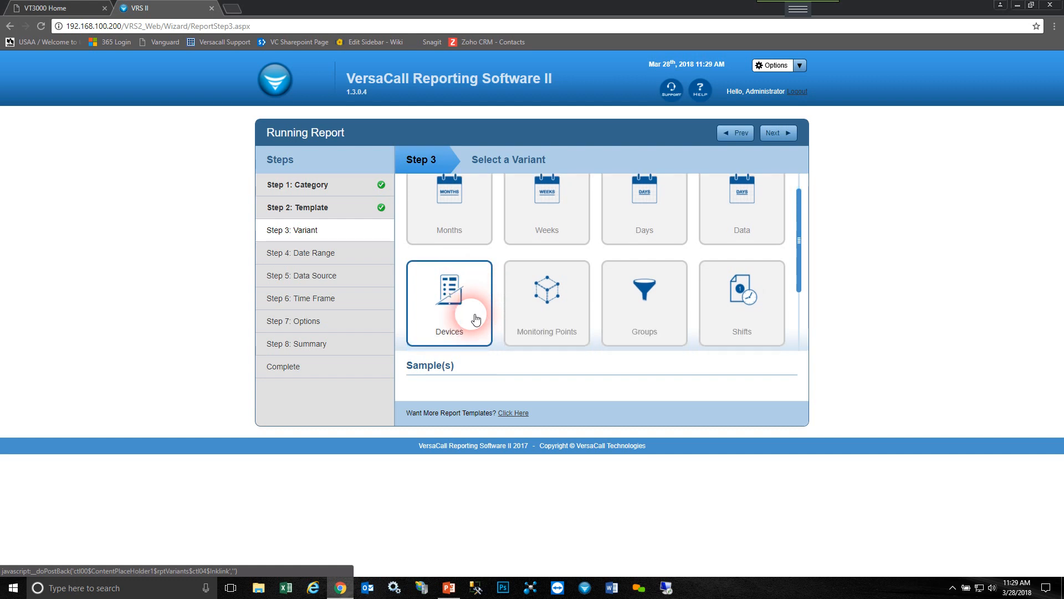
pyautogui.click(783, 138)
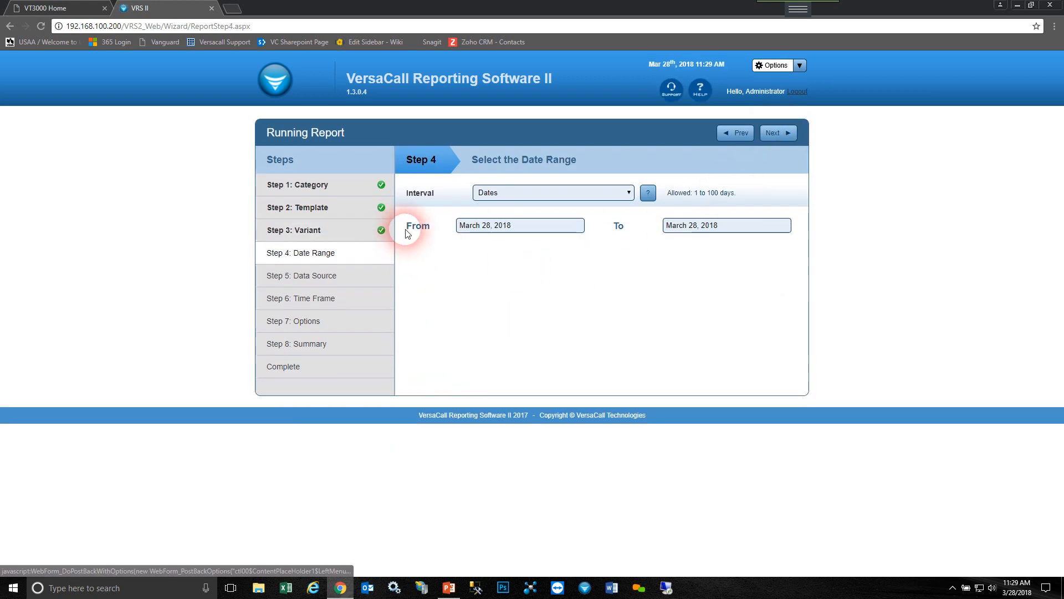
# - Try the Weeks interval for the date range and look through the available starting weeks
pyautogui.click(630, 192)
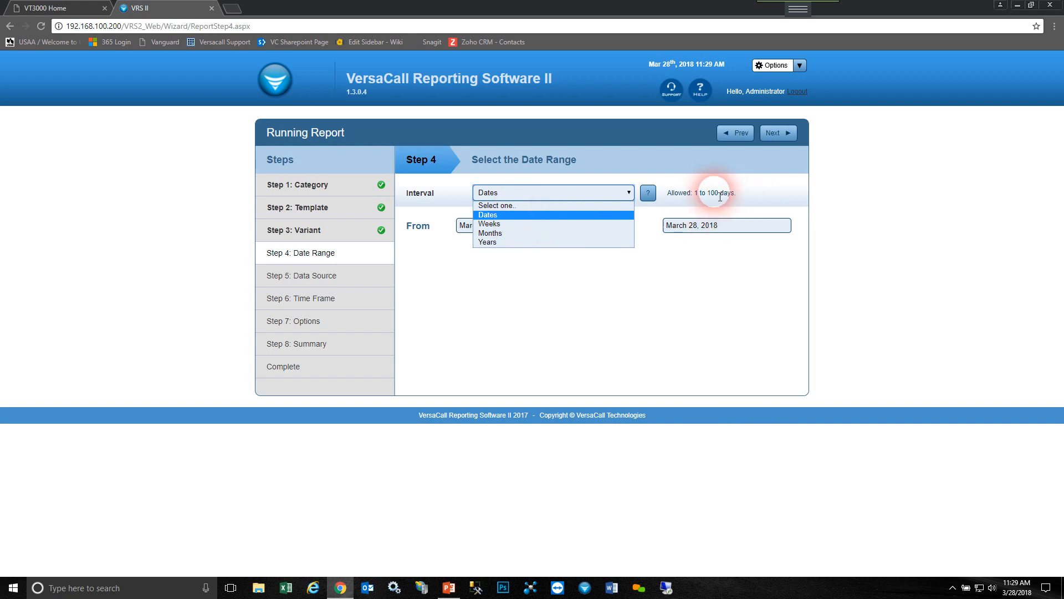
pyautogui.press('Down')
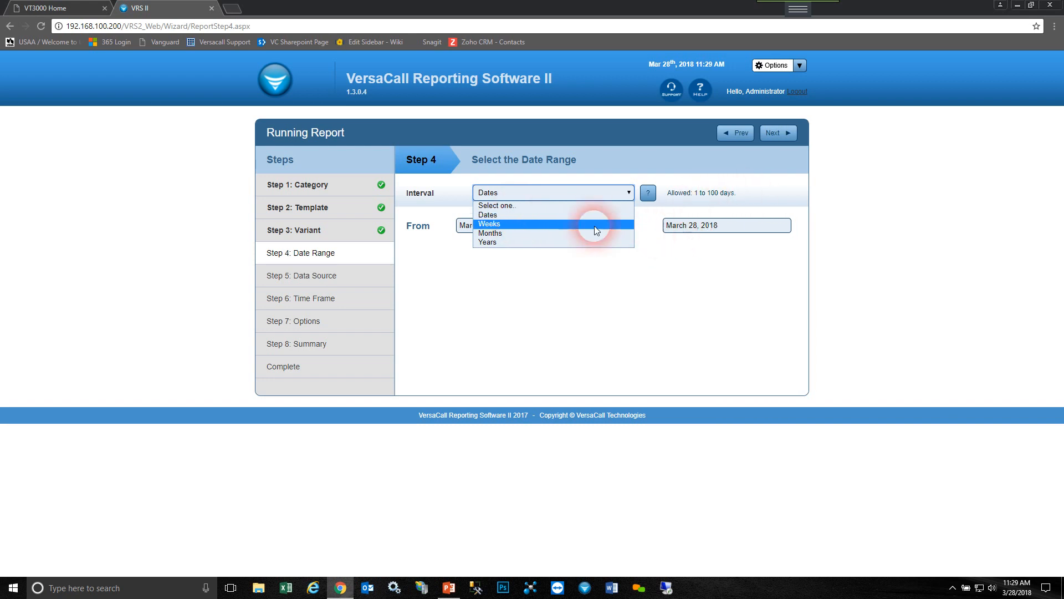
pyautogui.click(500, 224)
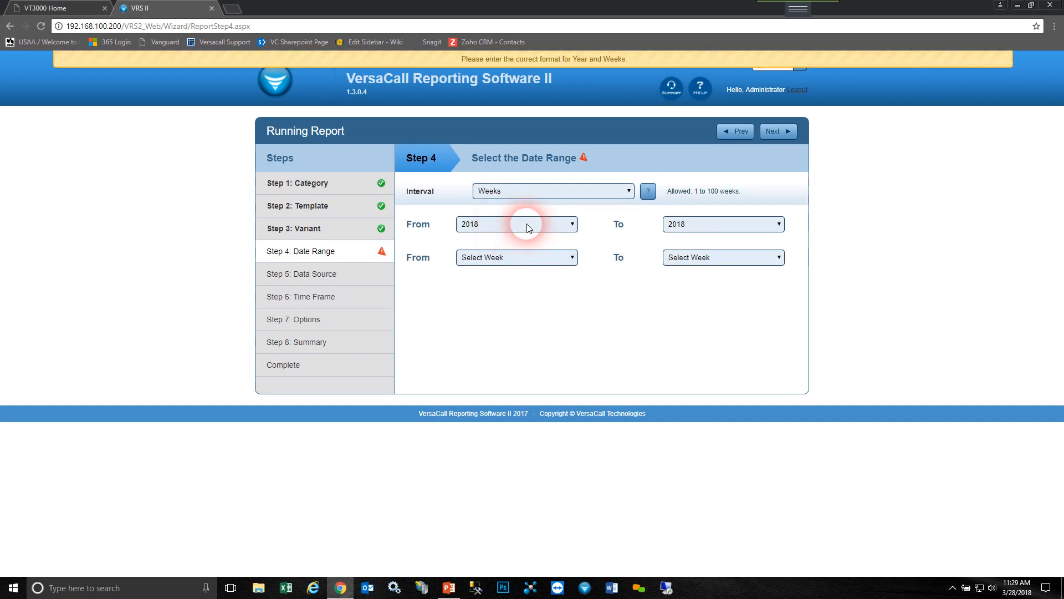
pyautogui.click(503, 260)
pyautogui.scroll(-6, 474, 401)
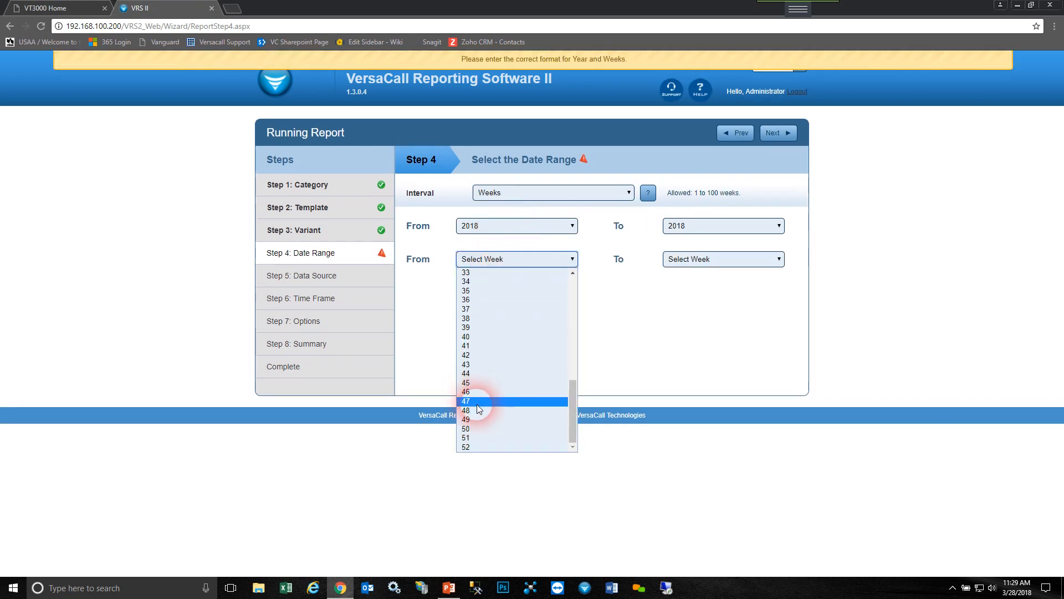
pyautogui.click(635, 336)
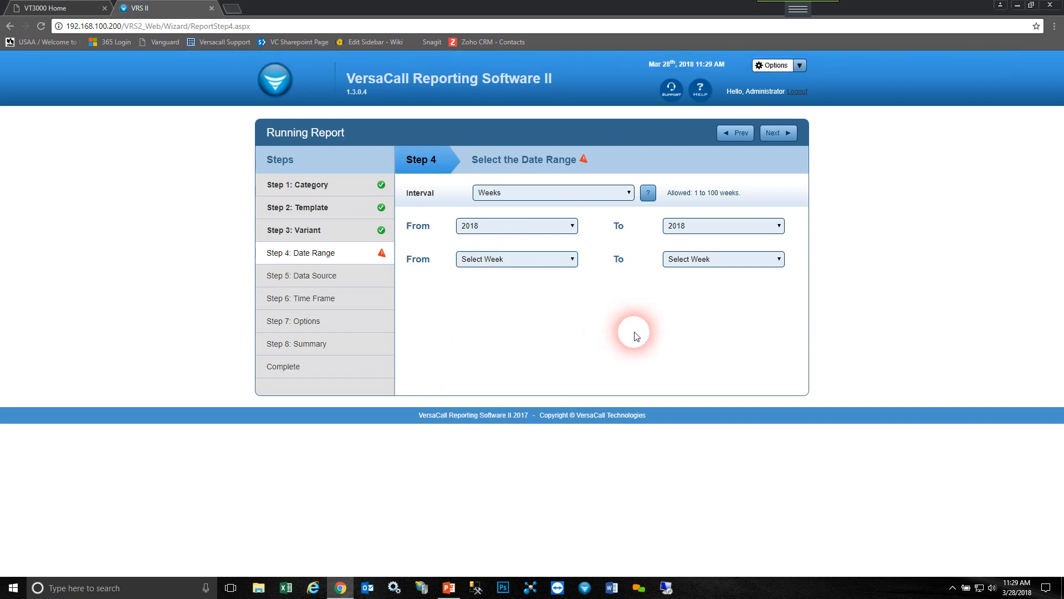
# - Try the Months interval for the date range and view the available starting months
pyautogui.click(626, 192)
pyautogui.click(499, 233)
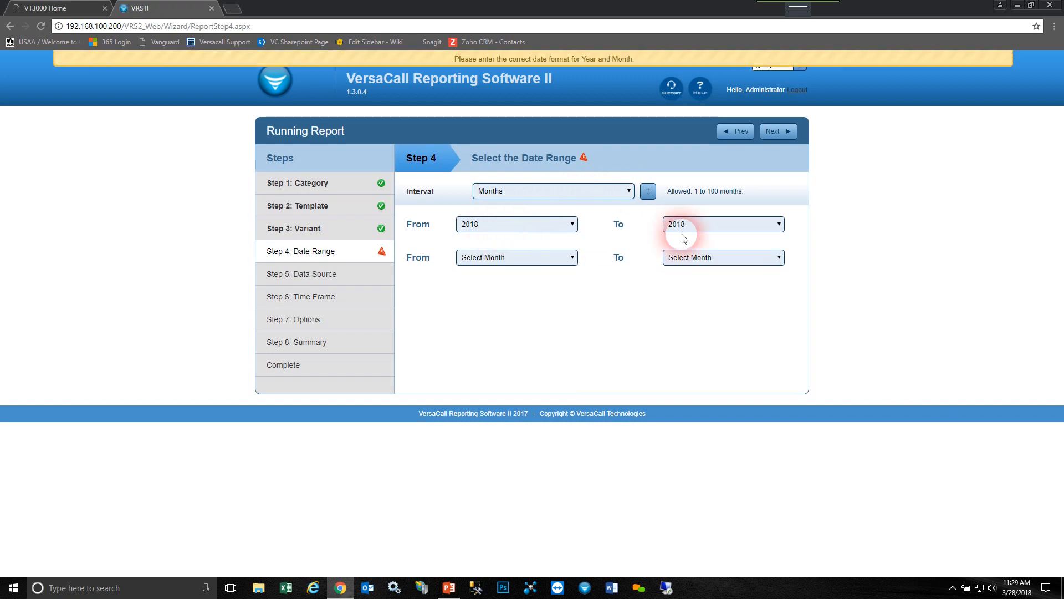
pyautogui.click(514, 259)
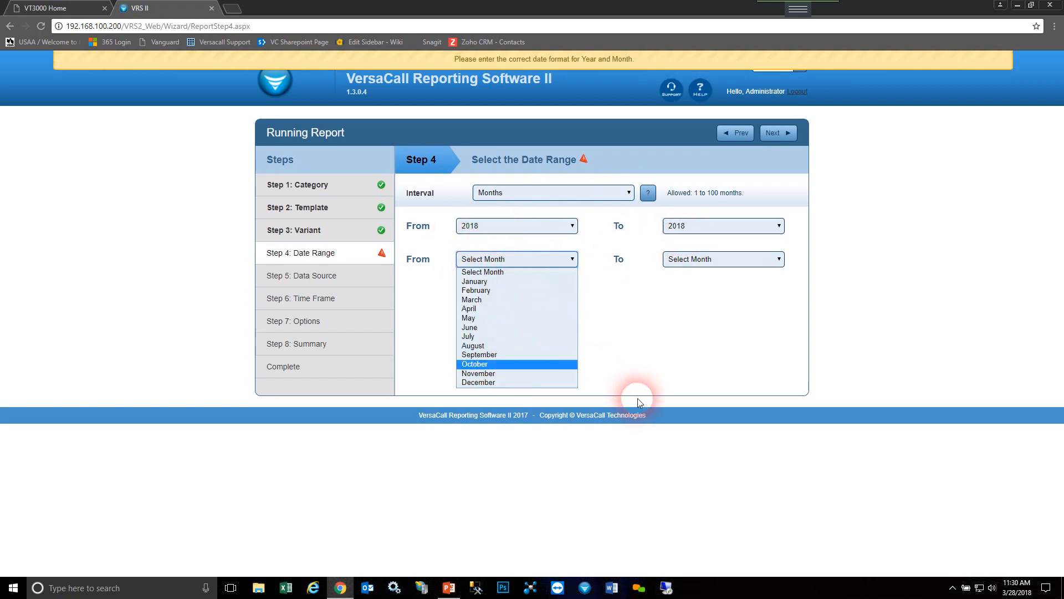
pyautogui.click(643, 328)
# - Try the Years interval for the date range and view the available starting years
pyautogui.click(629, 191)
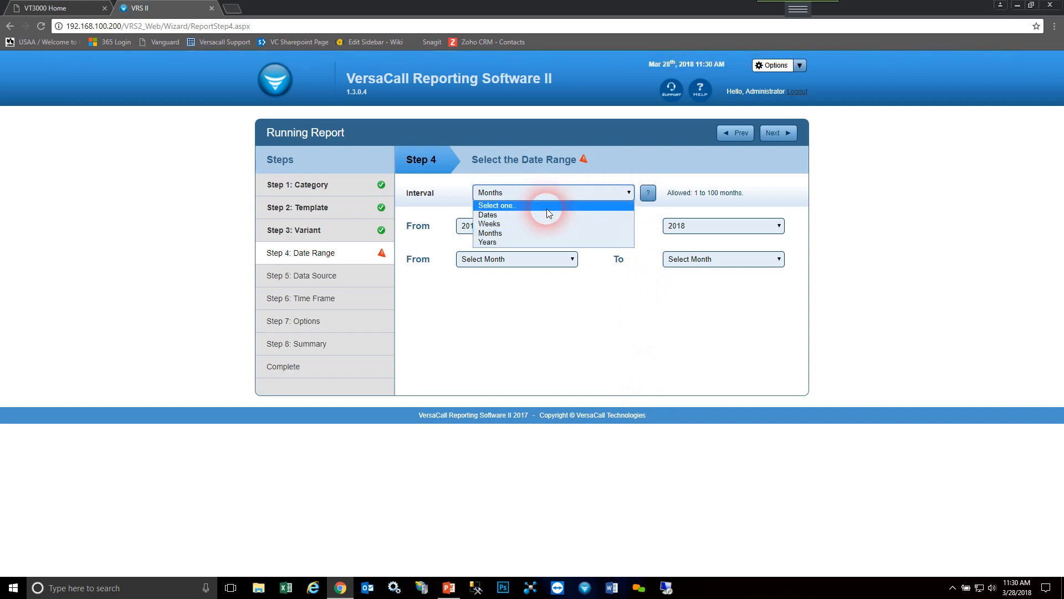
pyautogui.click(507, 243)
pyautogui.click(507, 224)
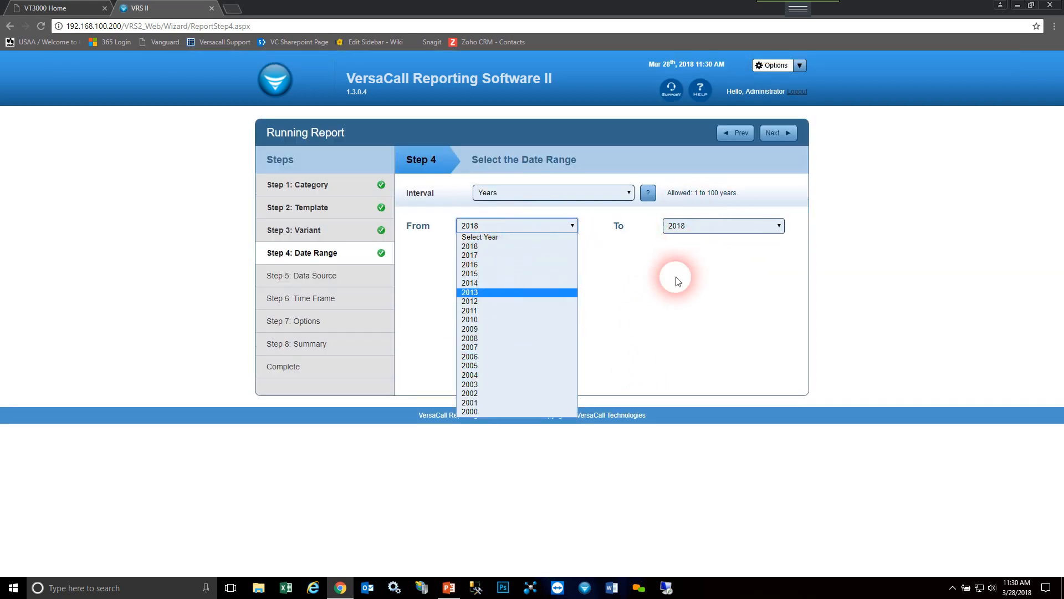
# - Set the date range interval to Dates
pyautogui.click(629, 192)
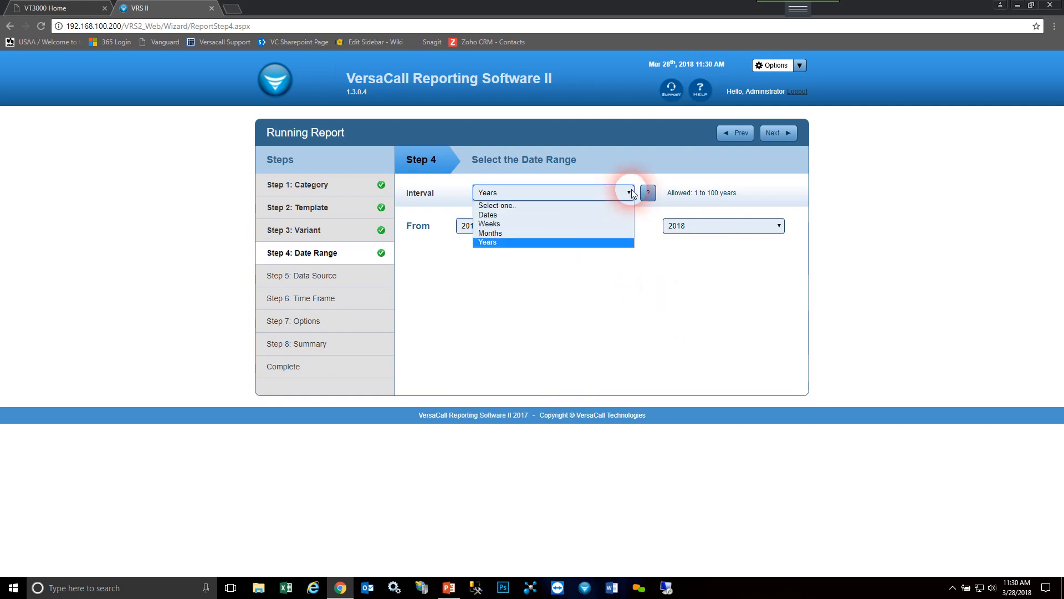
pyautogui.click(500, 215)
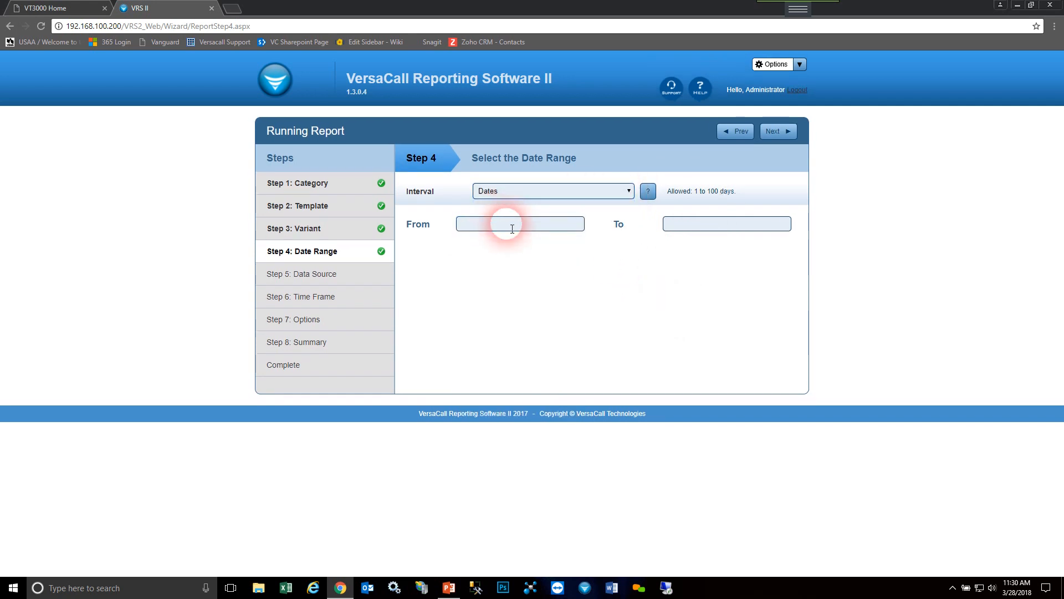
# - Set the date range from March 1, 2018 to March 28, 2018 and proceed to the data source step
pyautogui.click(512, 228)
pyautogui.click(505, 222)
pyautogui.click(506, 224)
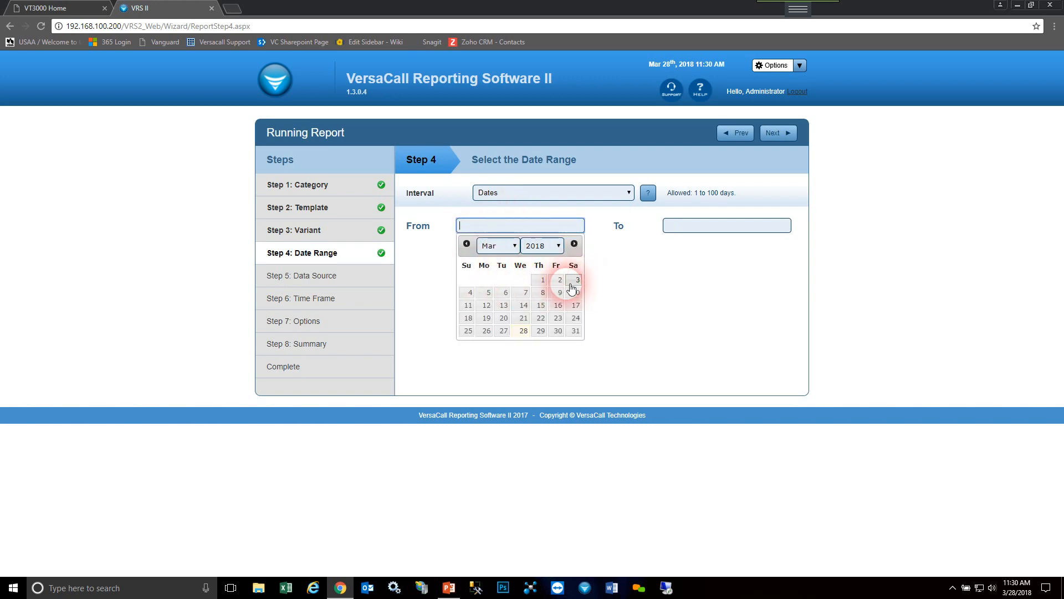
pyautogui.click(542, 280)
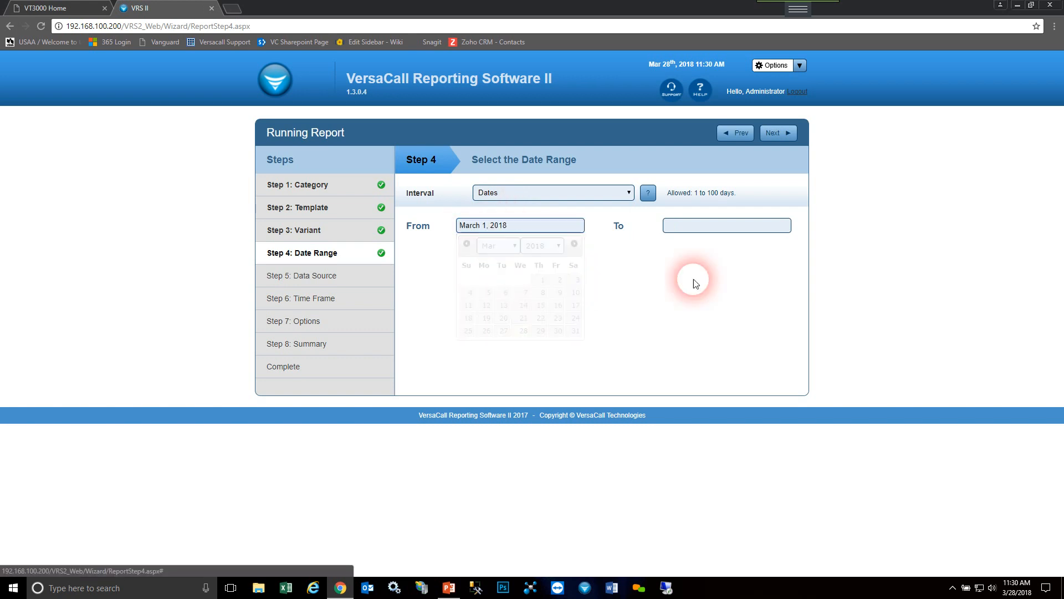
pyautogui.click(725, 225)
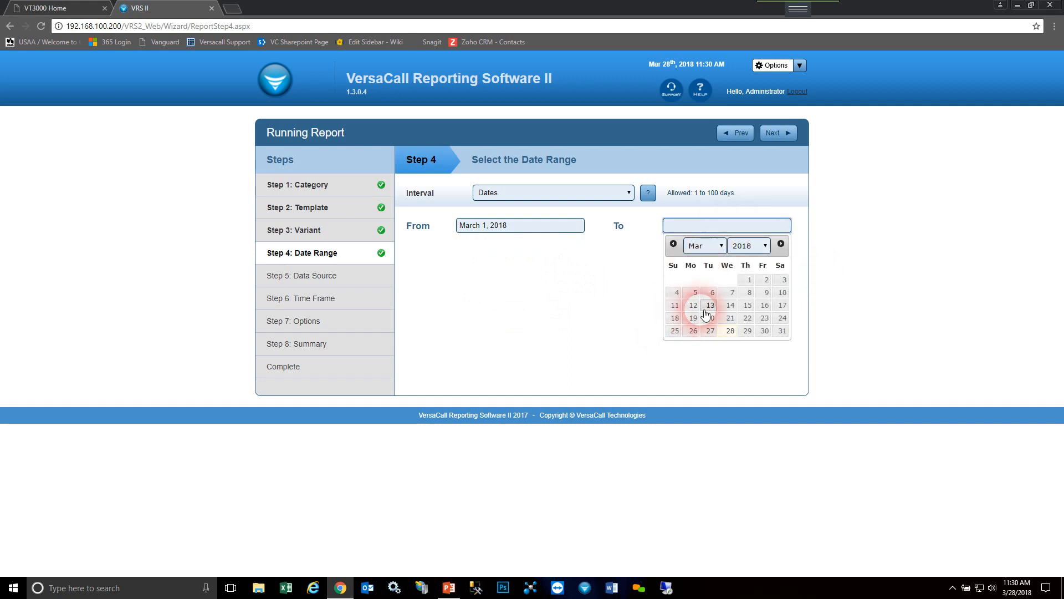
pyautogui.click(731, 331)
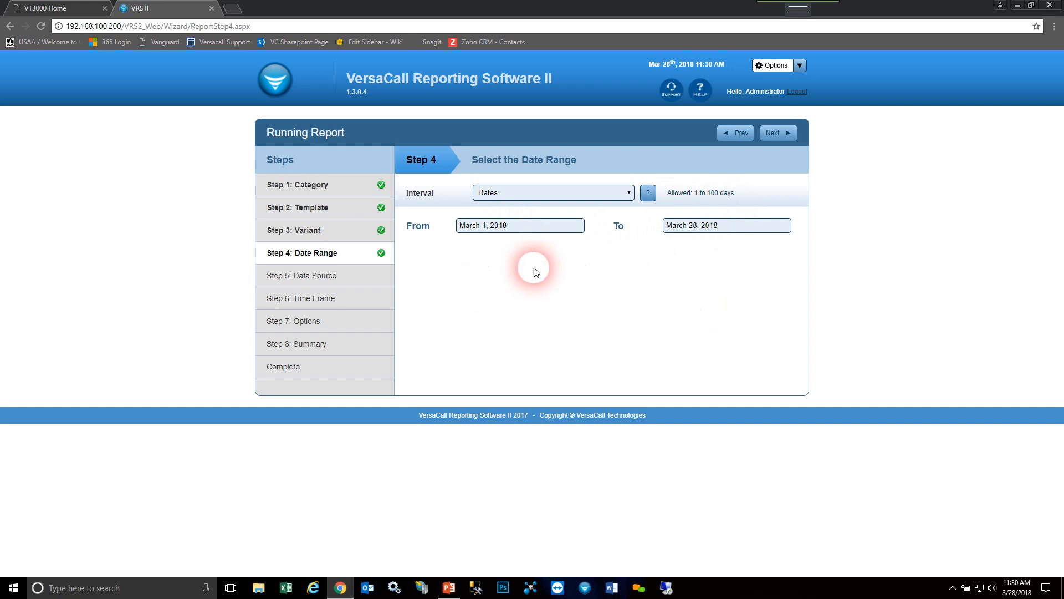
pyautogui.click(779, 134)
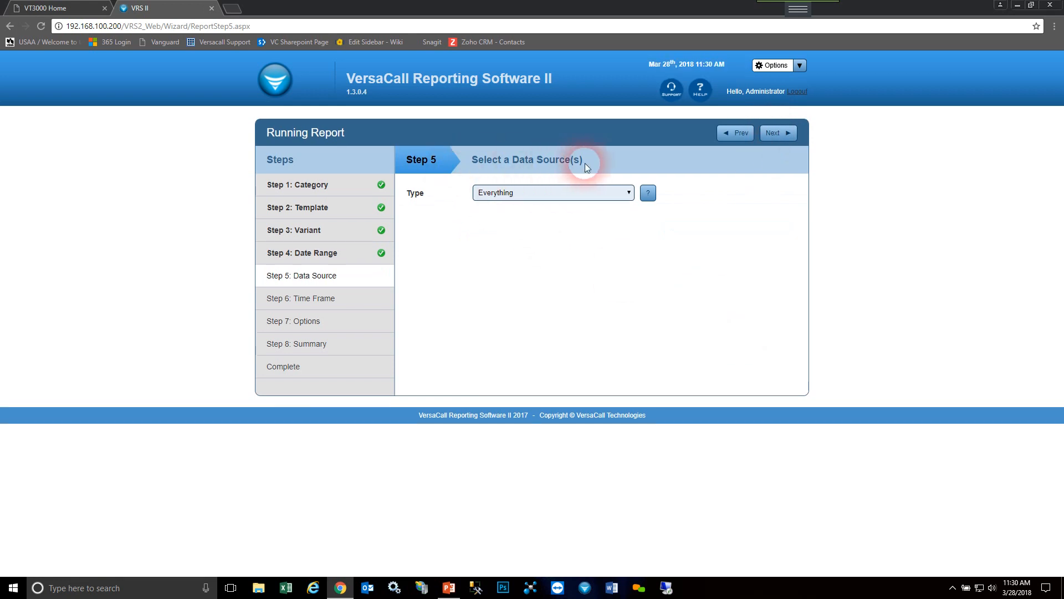
# - Try the Input Devices data source with Test PSM 1 selected, and the Filter Groups type
pyautogui.click(623, 193)
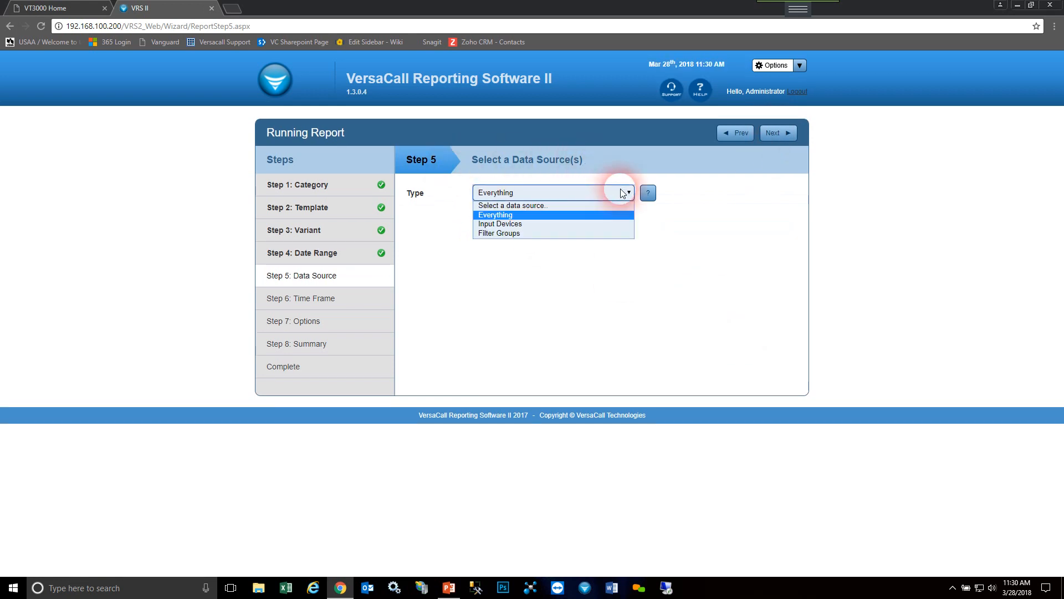
pyautogui.click(543, 223)
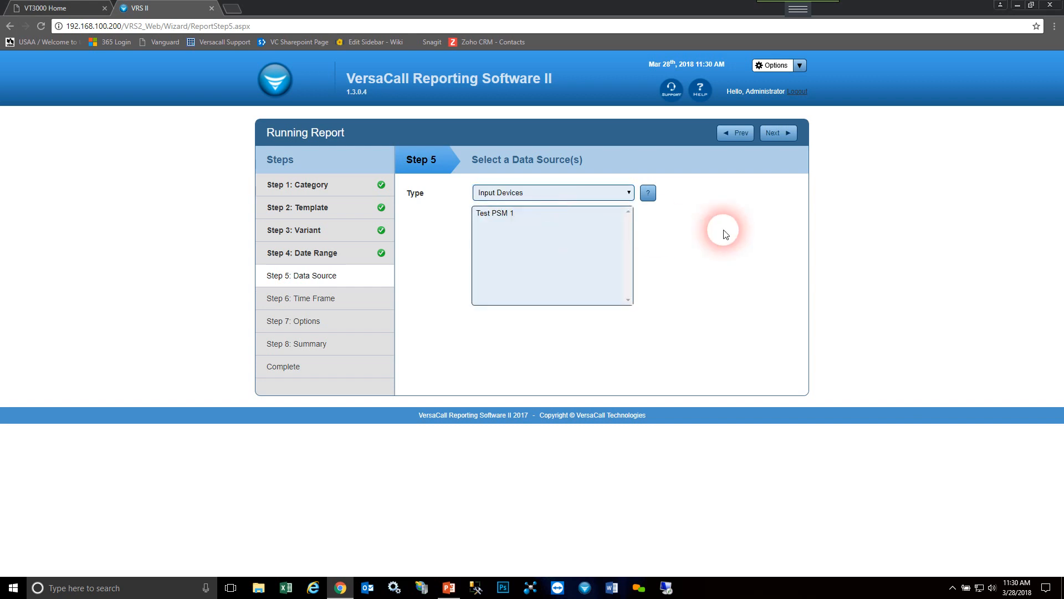
pyautogui.click(501, 215)
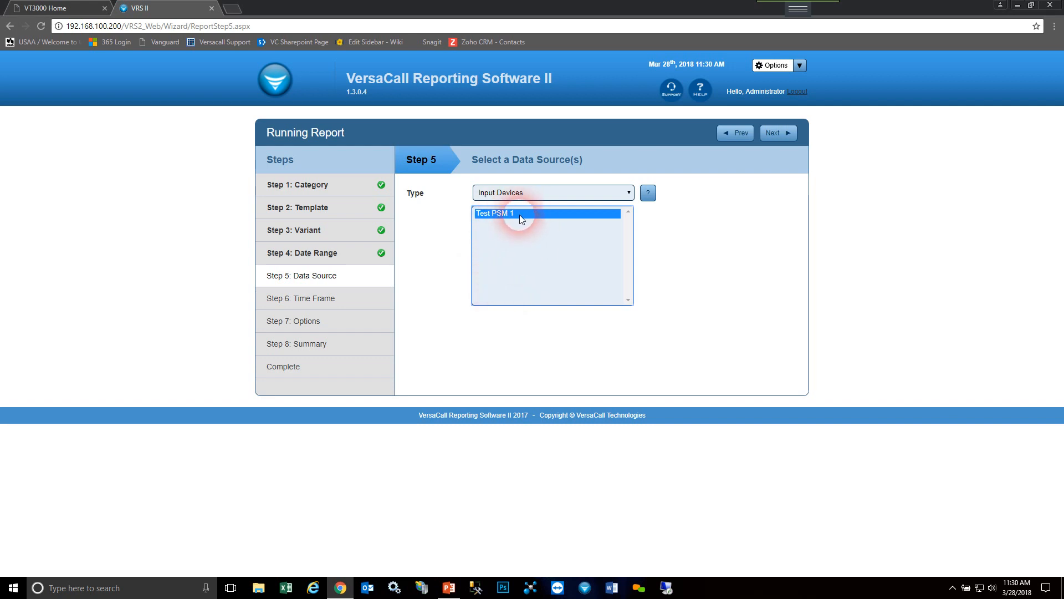
pyautogui.click(628, 193)
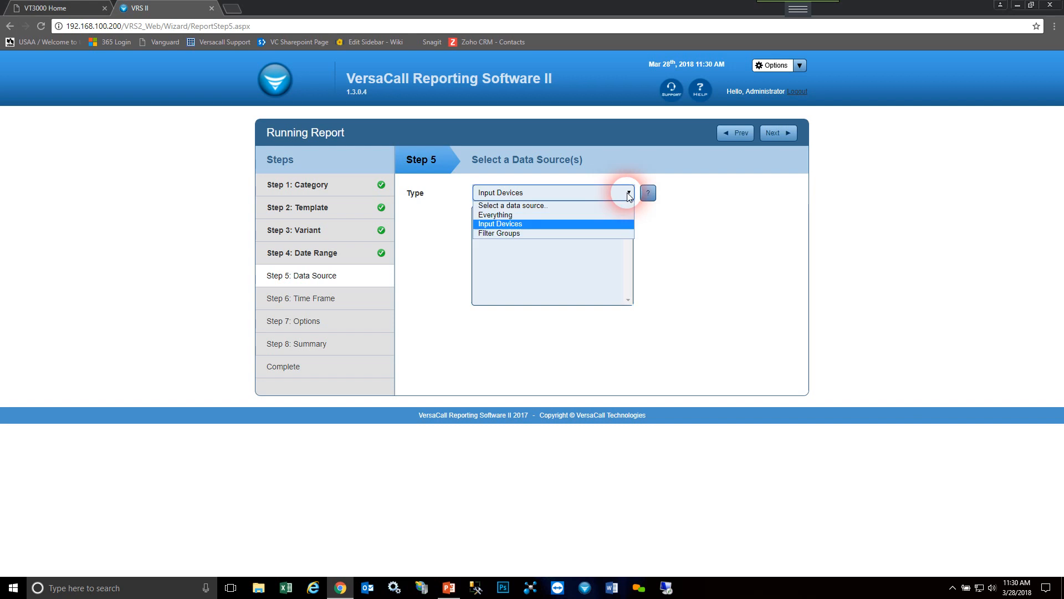
pyautogui.click(532, 233)
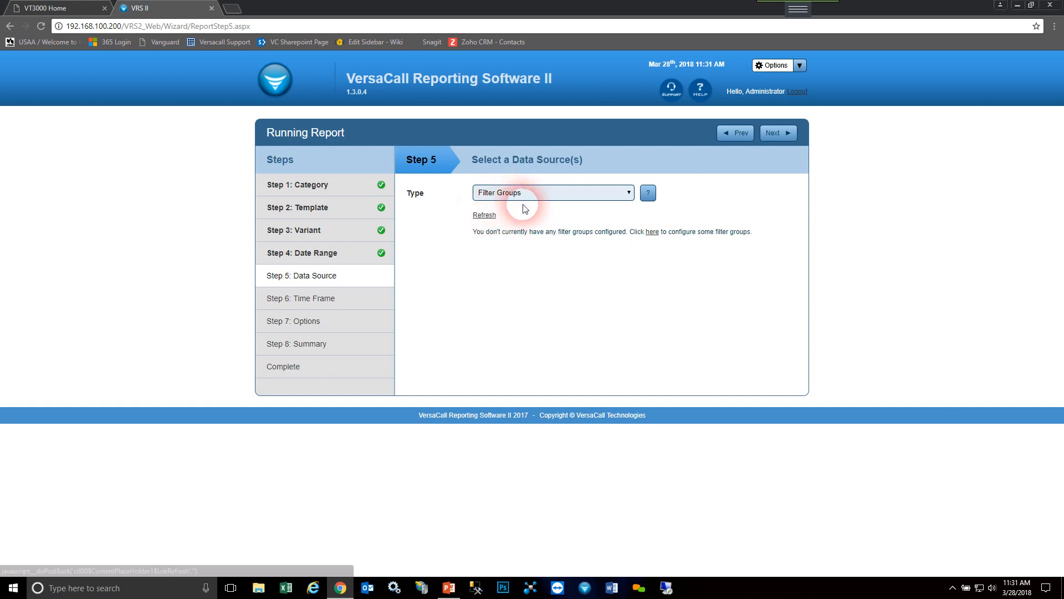
# - Set the data source type to Everything and proceed to the time frame step
pyautogui.click(595, 196)
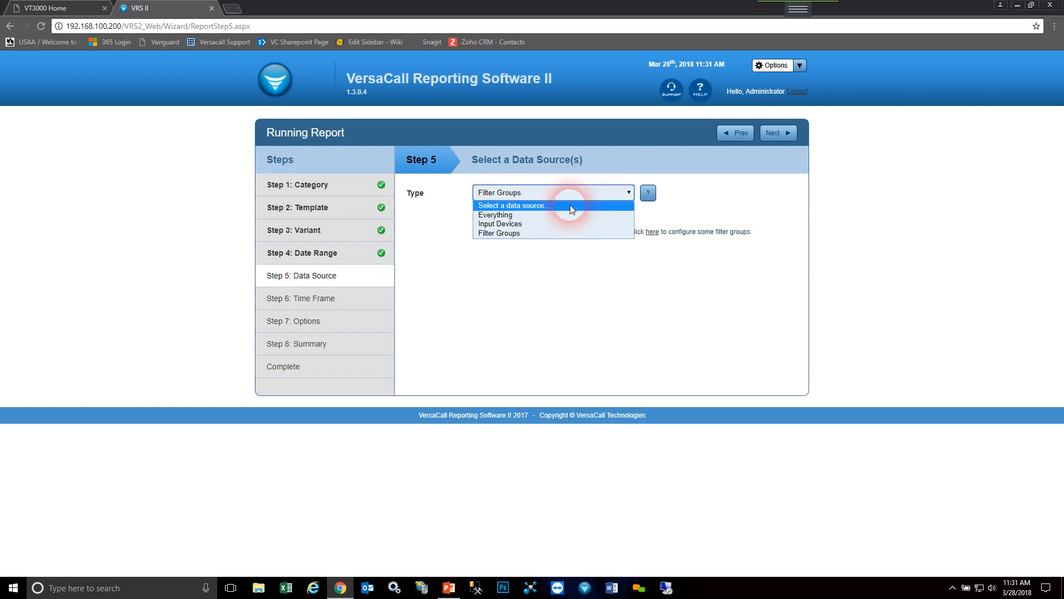
pyautogui.click(521, 215)
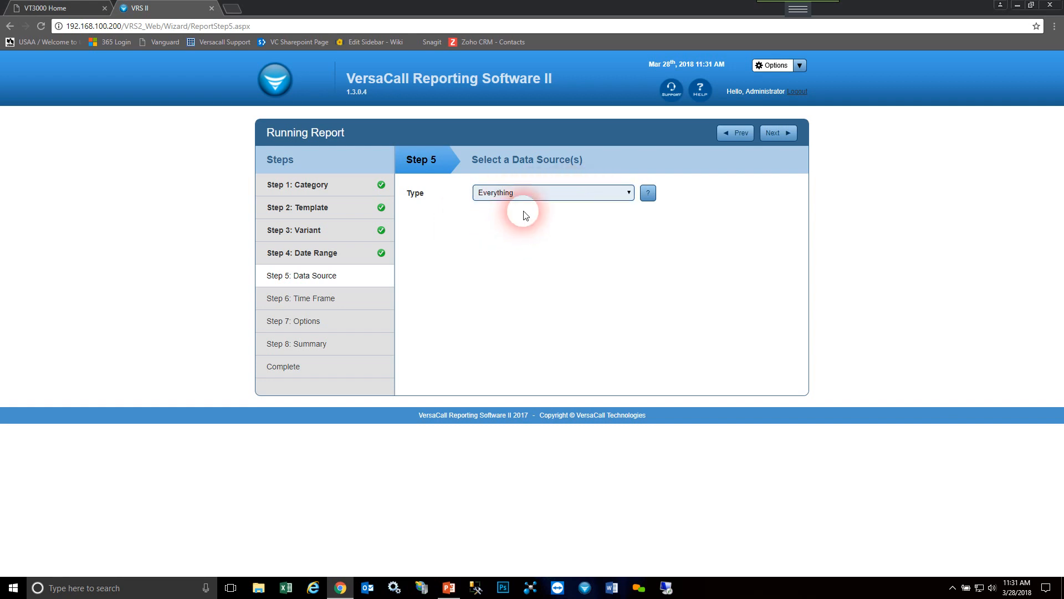
pyautogui.click(778, 133)
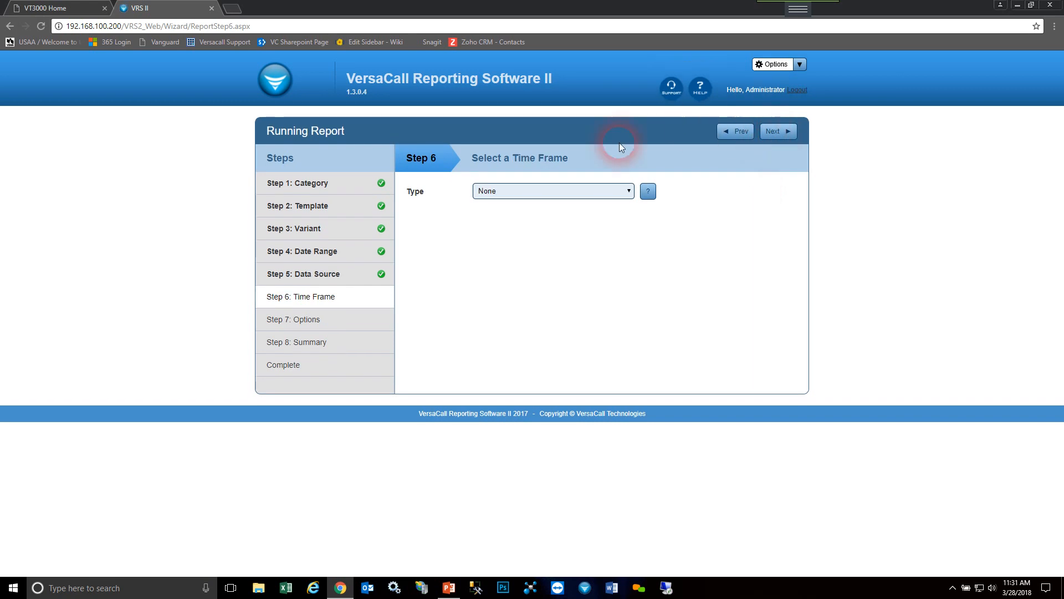
# - Try the Shifts time frame with the Third and Second shifts of the Default schedule selected
pyautogui.click(623, 192)
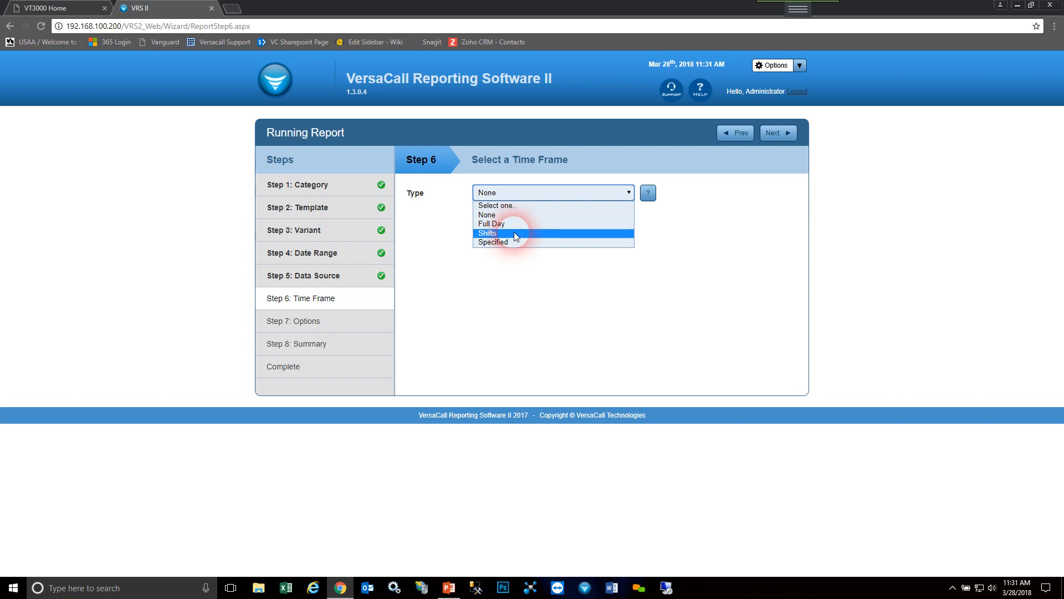
pyautogui.click(514, 233)
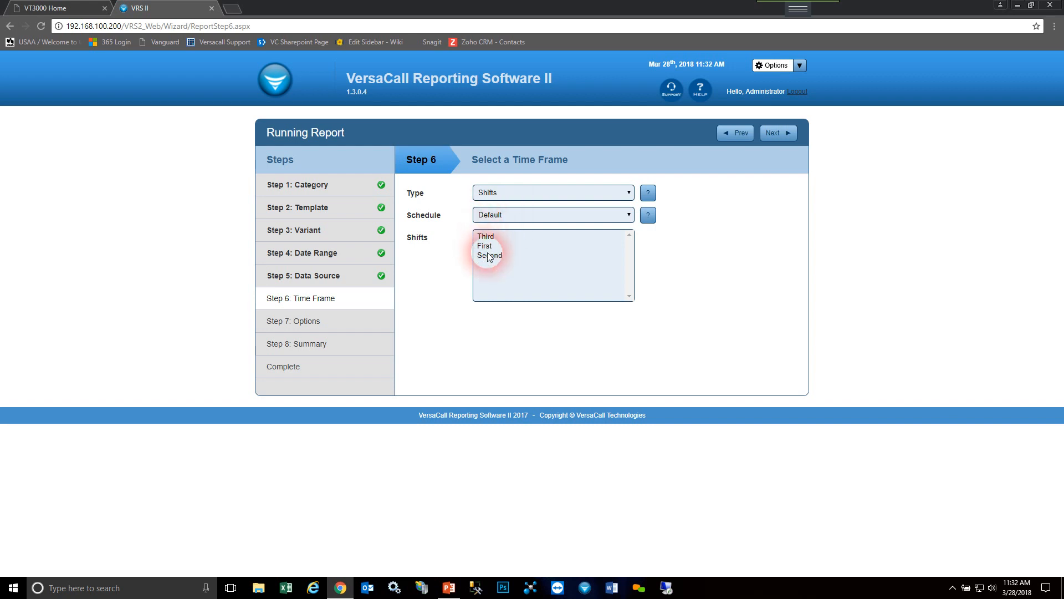
pyautogui.click(505, 240)
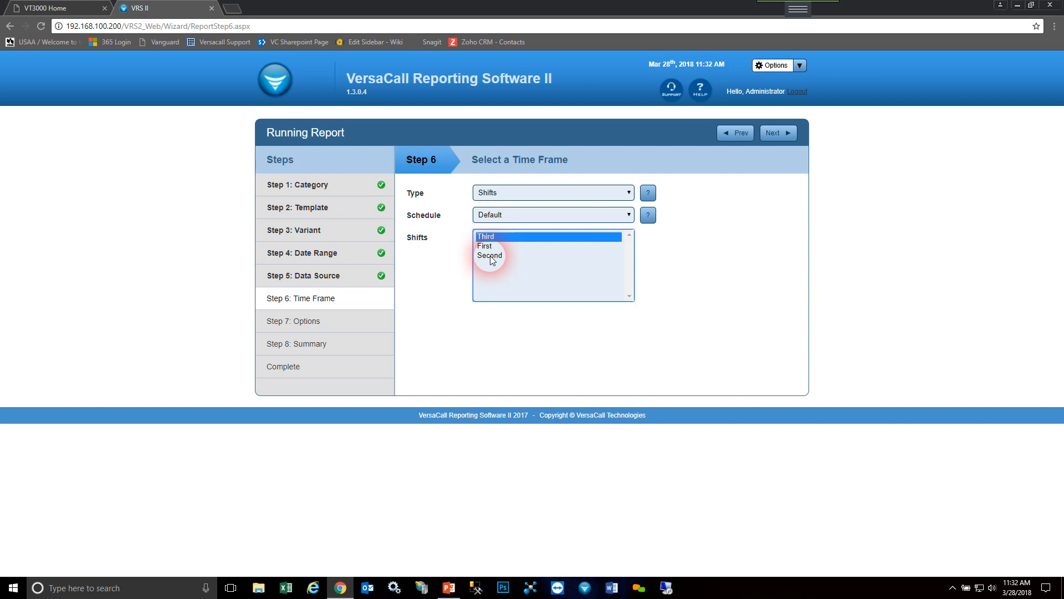
pyautogui.keyDown('ctrl'); pyautogui.click(491, 259); pyautogui.keyUp('ctrl')
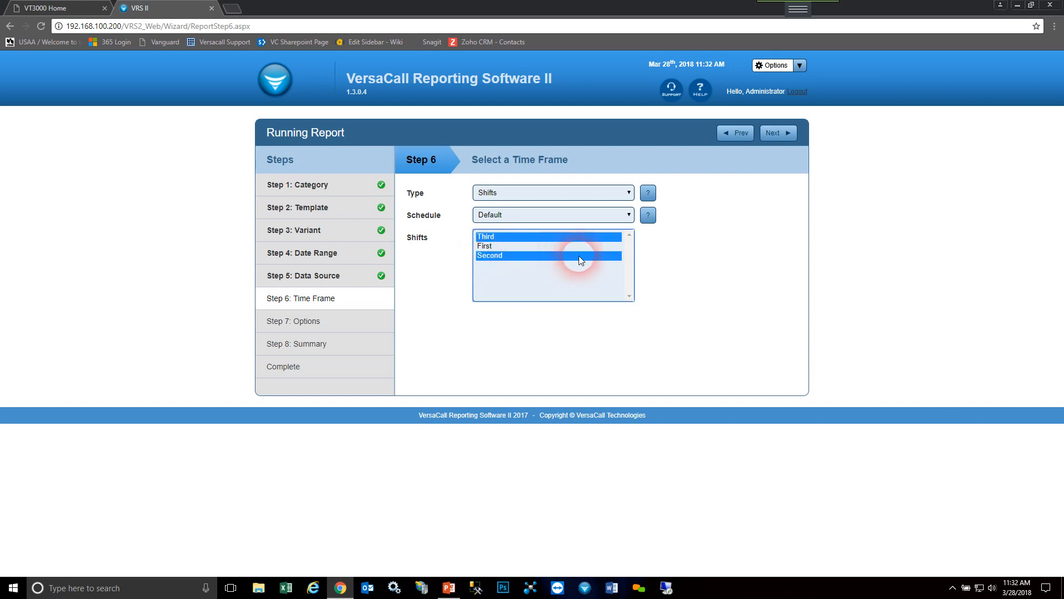
# - Try the Full Day time frame with the Default schedule
pyautogui.click(628, 192)
pyautogui.click(521, 223)
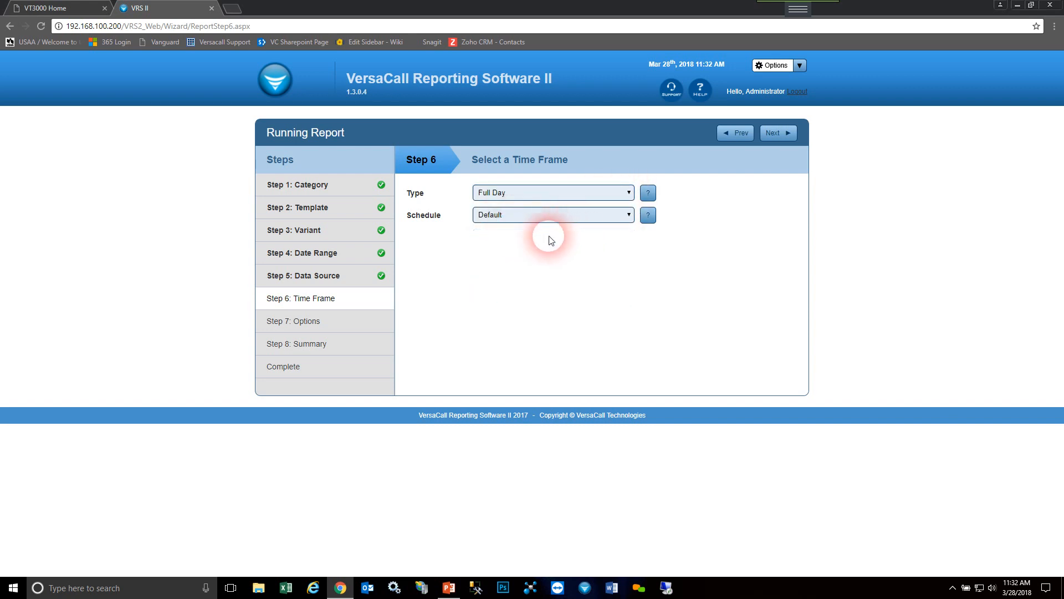
pyautogui.click(513, 215)
pyautogui.click(493, 227)
# - Try a Specified time frame from 10 am to 12 pm and proceed to the report options
pyautogui.click(587, 193)
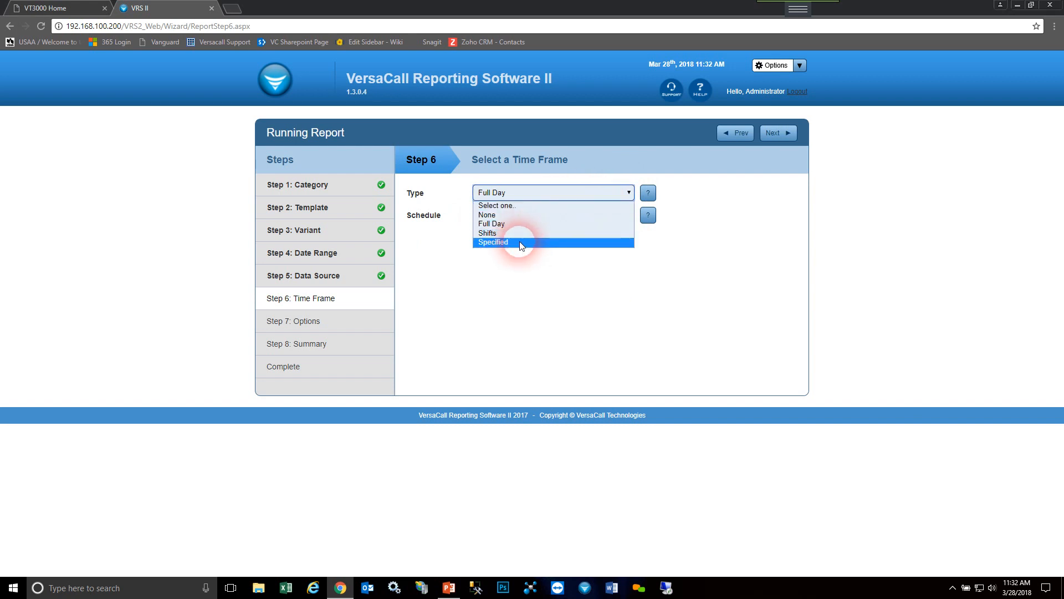
pyautogui.click(520, 242)
pyautogui.click(485, 214)
pyautogui.click(591, 216)
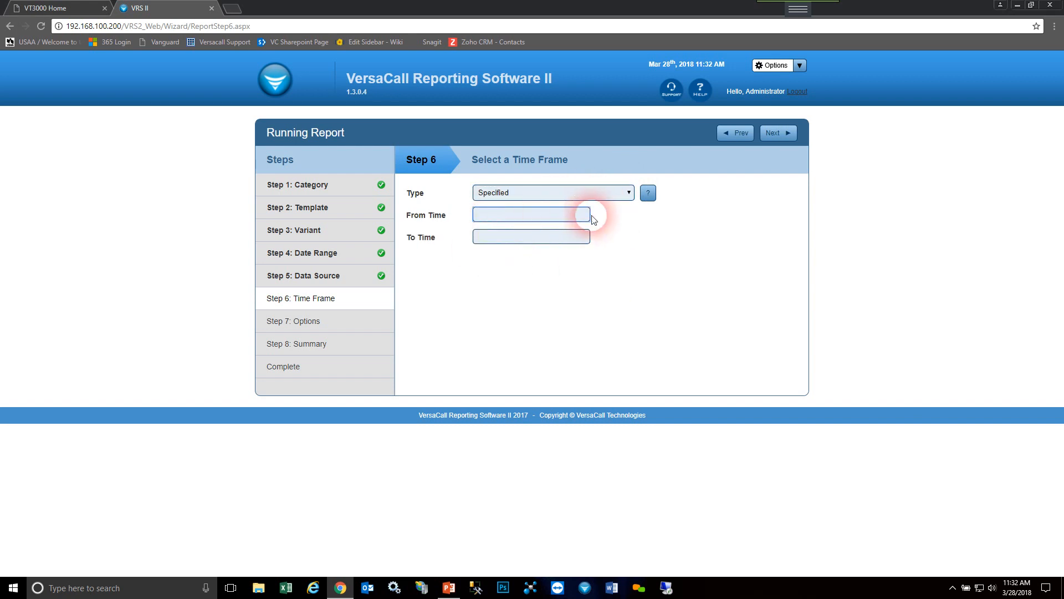
pyautogui.write('10\\')
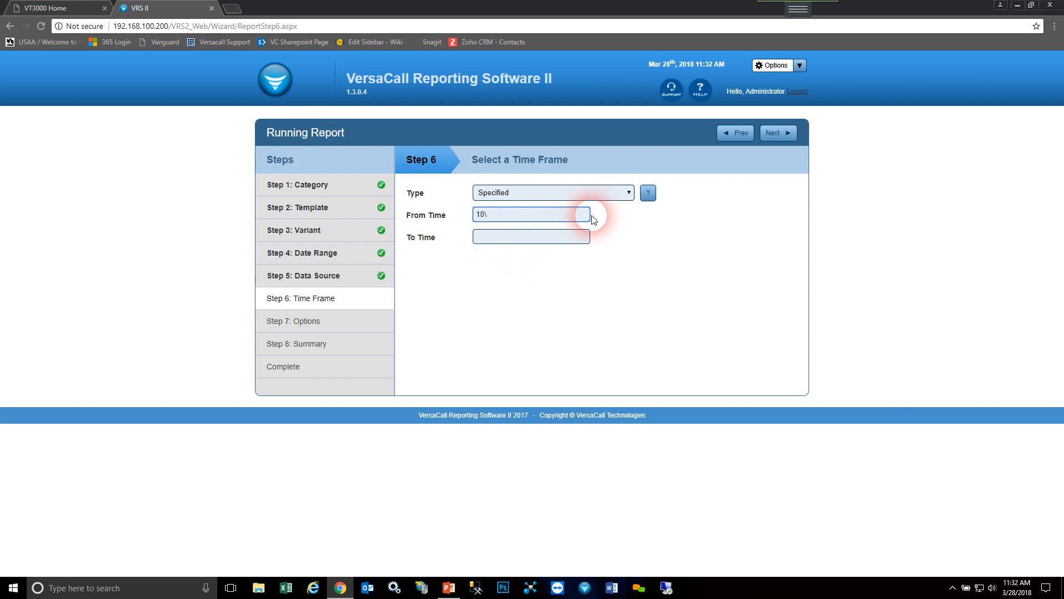
pyautogui.write(' am')
pyautogui.press('Tab')
pyautogui.write('12 pm')
pyautogui.click(485, 237)
pyautogui.click(535, 217)
pyautogui.click(777, 133)
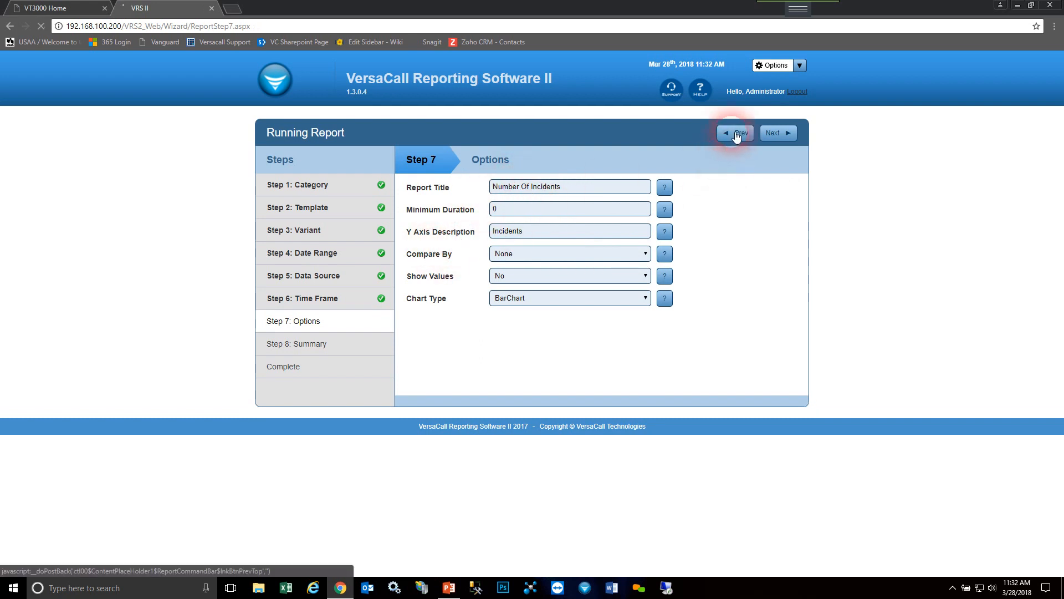
# - Return to the time frame step, set its type to None, and proceed to the report options
pyautogui.click(736, 132)
pyautogui.click(590, 193)
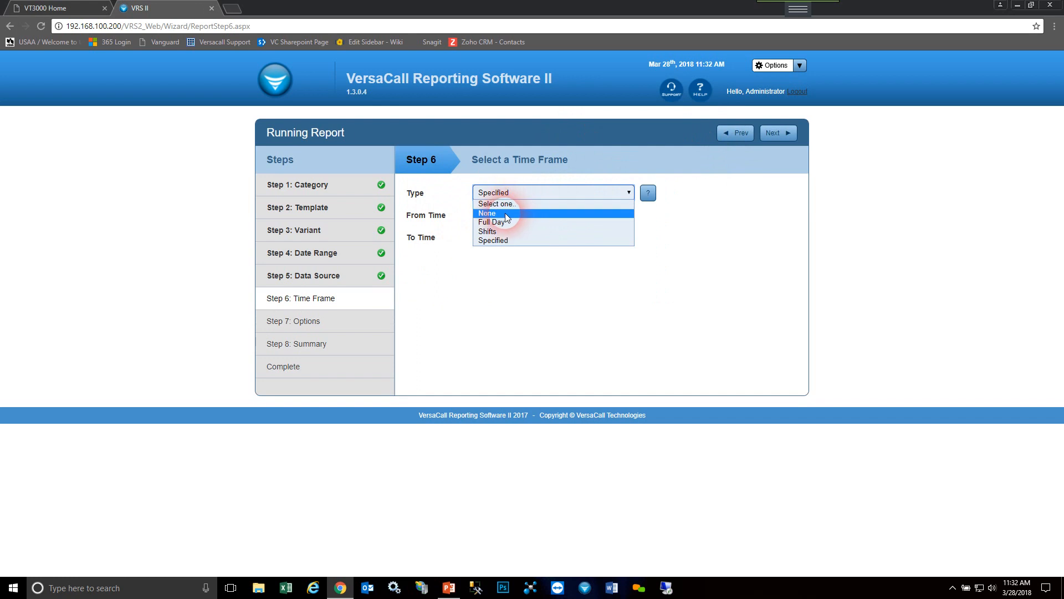
pyautogui.click(504, 213)
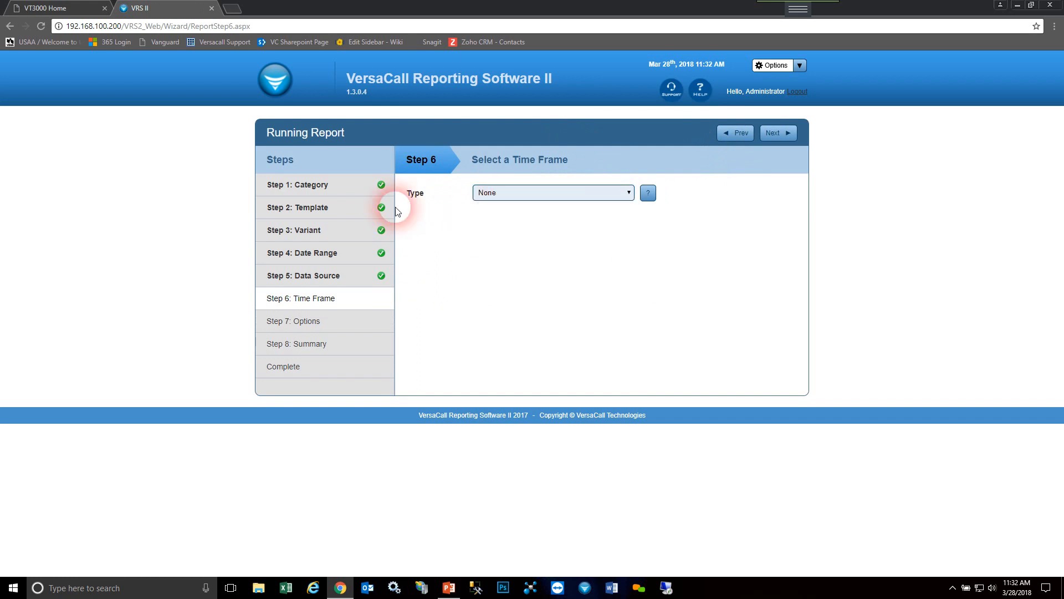
pyautogui.click(779, 134)
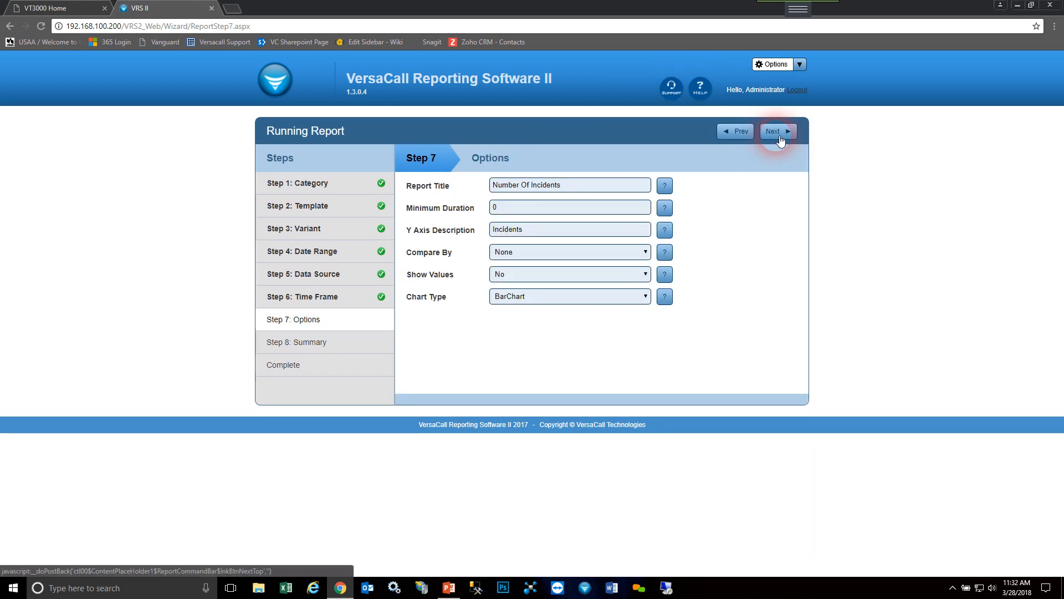
# - Review the report title, minimum duration and Y axis description fields, and the available Compare By choices
pyautogui.moveTo(563, 189); pyautogui.dragTo(494, 187)
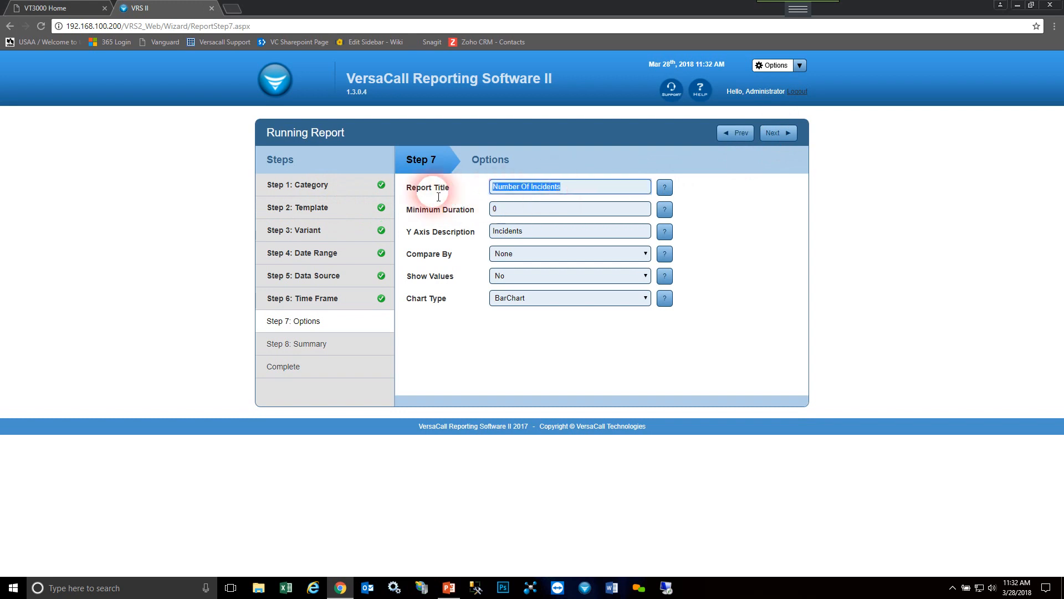
pyautogui.doubleClick(507, 209)
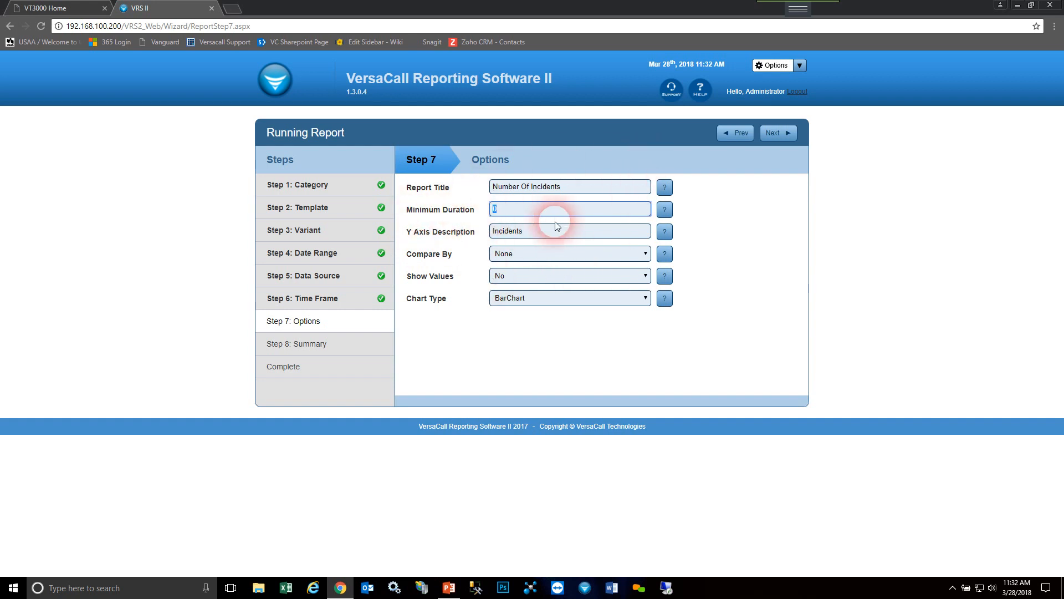
pyautogui.press('Tab')
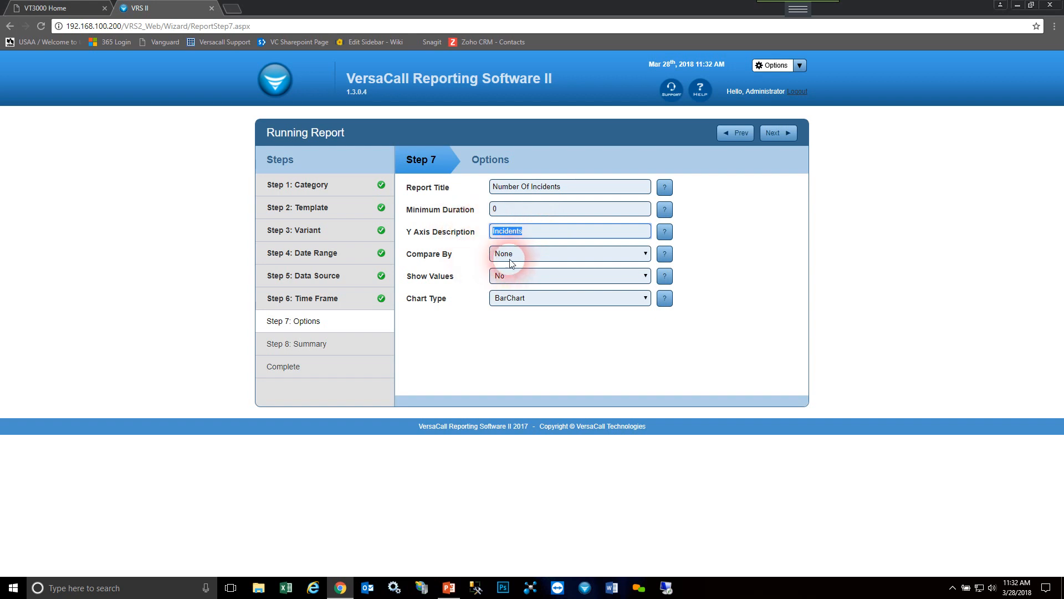
pyautogui.click(538, 254)
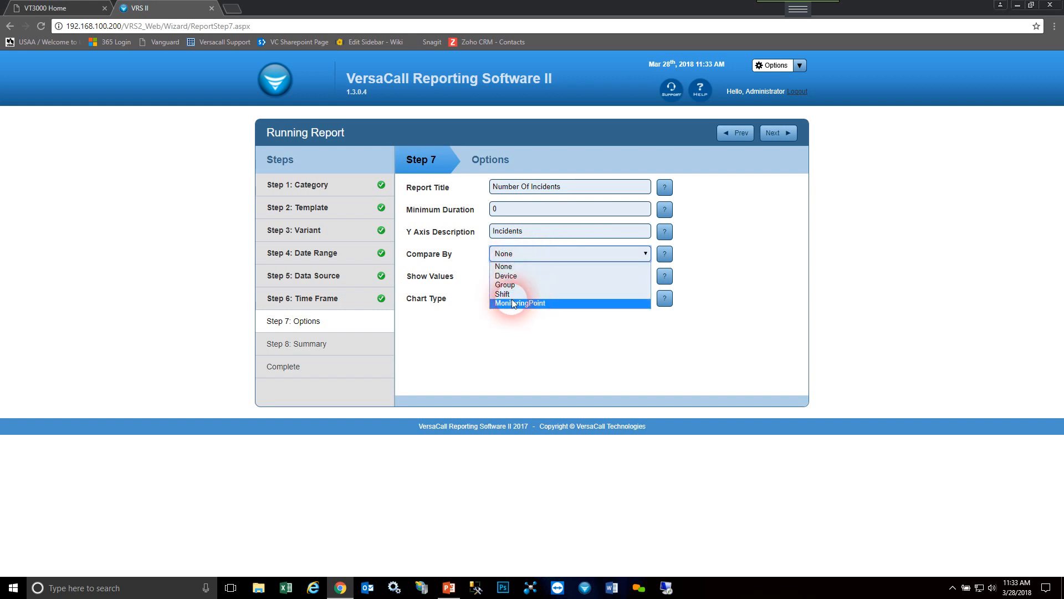
pyautogui.click(541, 250)
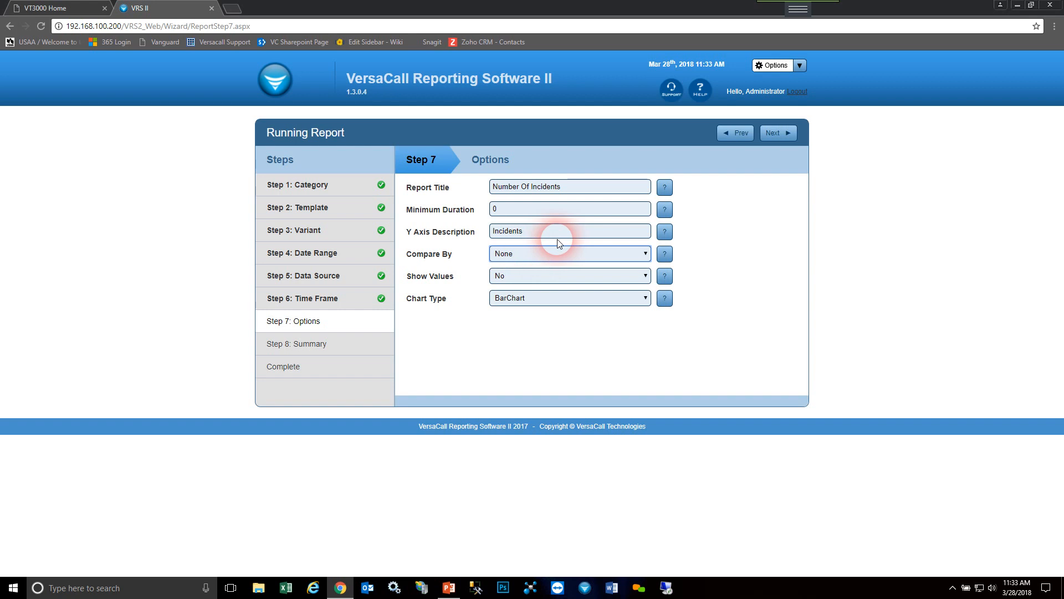
# - Set Show Values to Yes with BarChart as the chart type, and proceed to the report summary
pyautogui.click(590, 277)
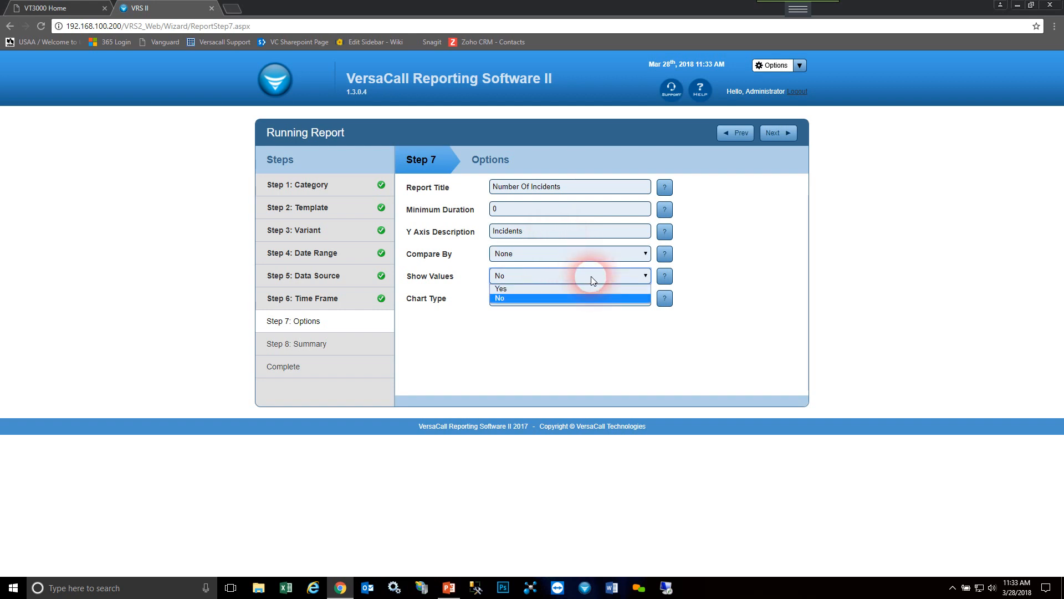
pyautogui.click(531, 288)
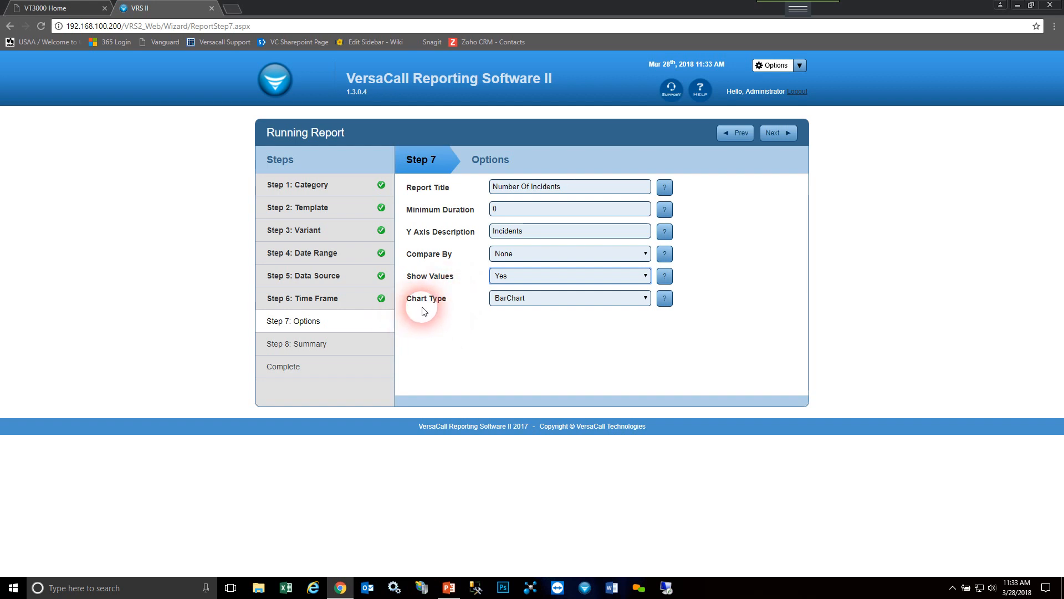
pyautogui.click(555, 303)
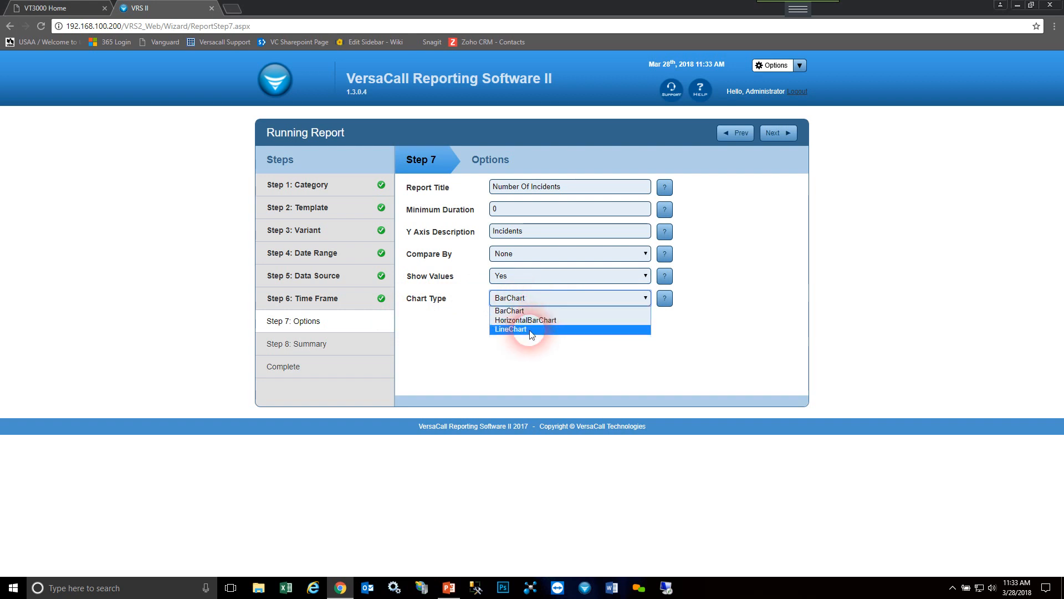
pyautogui.click(513, 311)
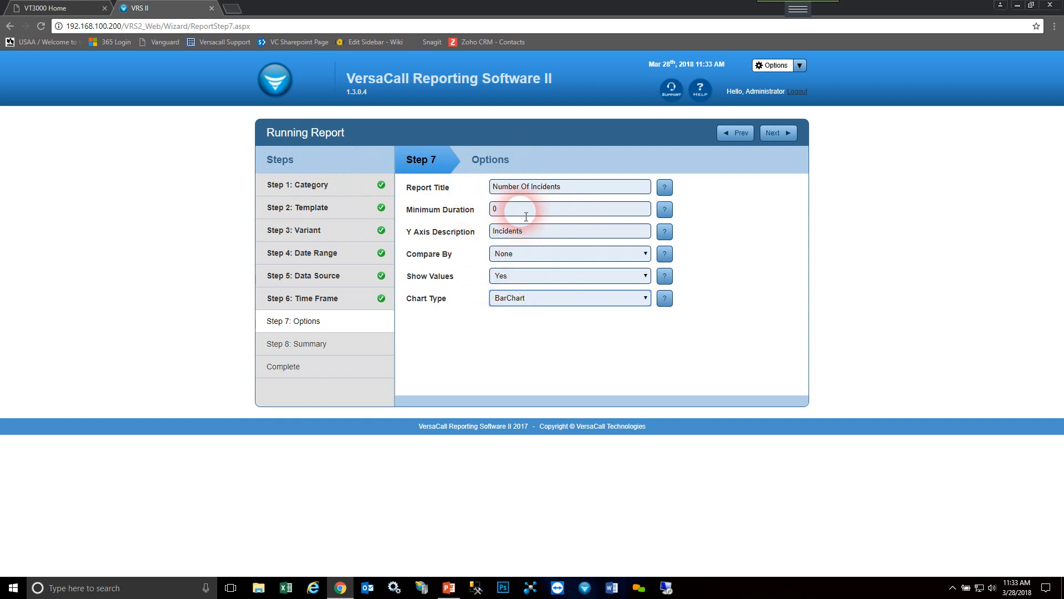
pyautogui.click(783, 140)
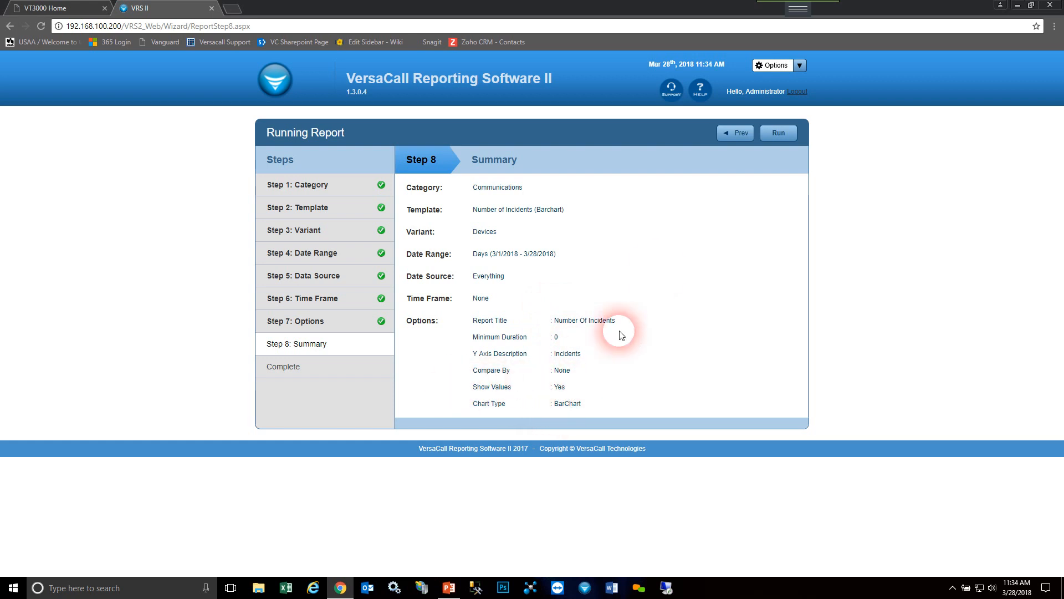
# - Run the report and drill down through the Test PSM 1 device to its Maintenance incidents
pyautogui.click(779, 133)
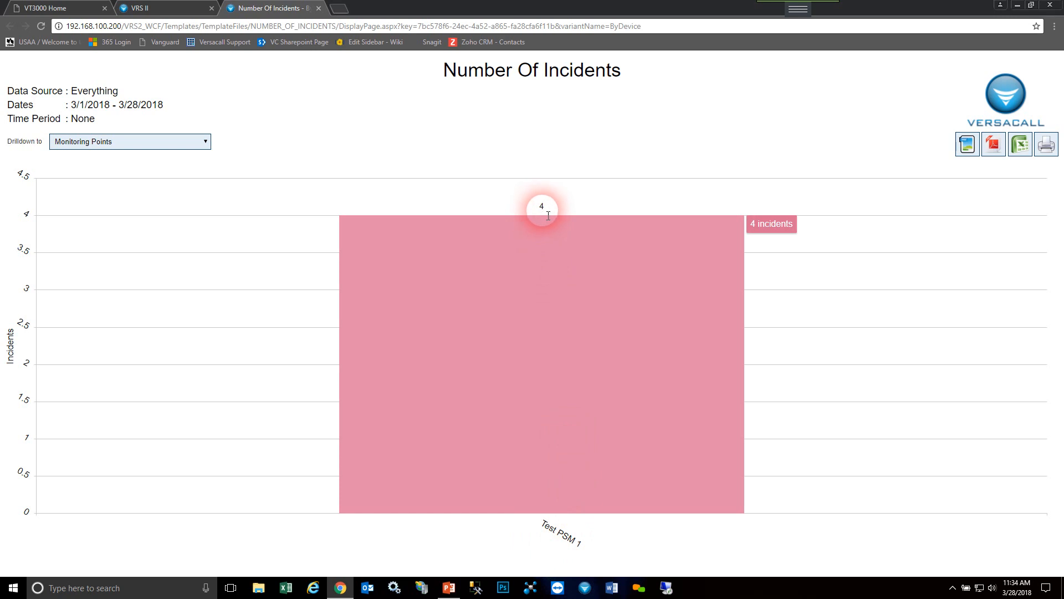
pyautogui.click(544, 331)
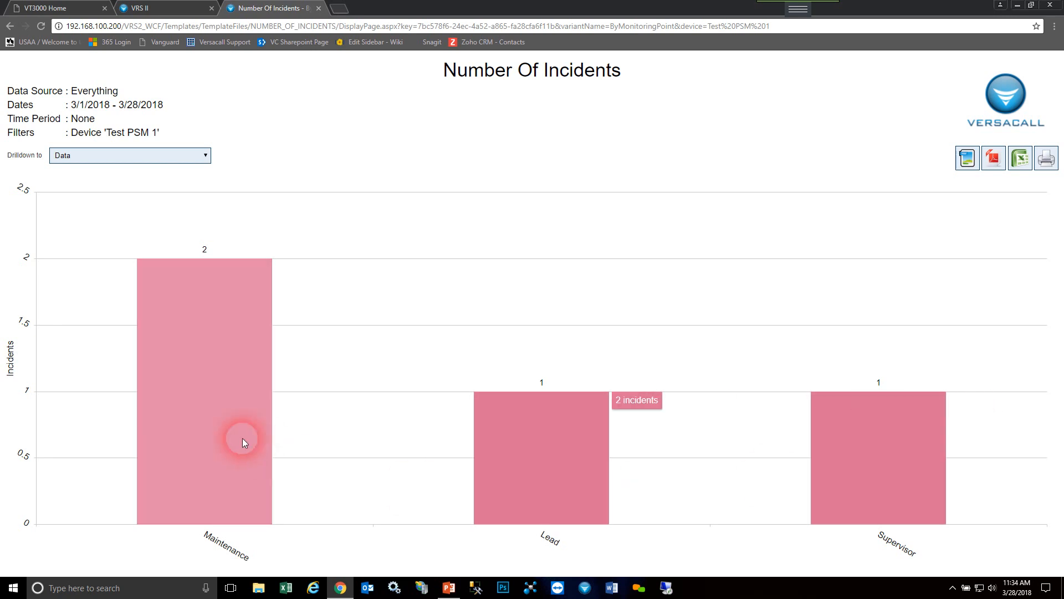
pyautogui.click(224, 431)
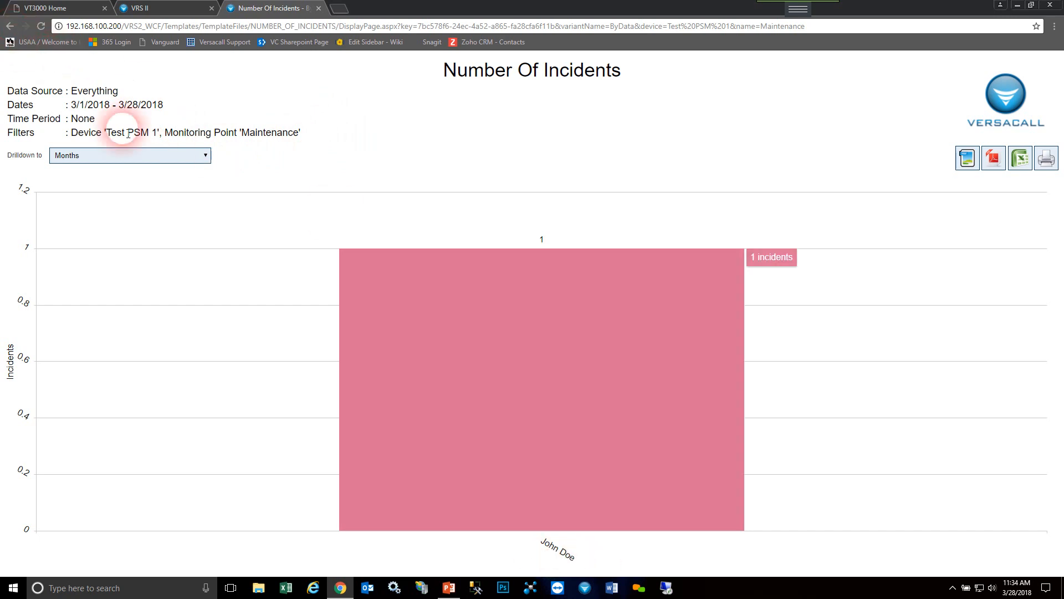
# - Go back to the monitoring point chart, check its drilldown choices, and return to the device chart
pyautogui.click(10, 26)
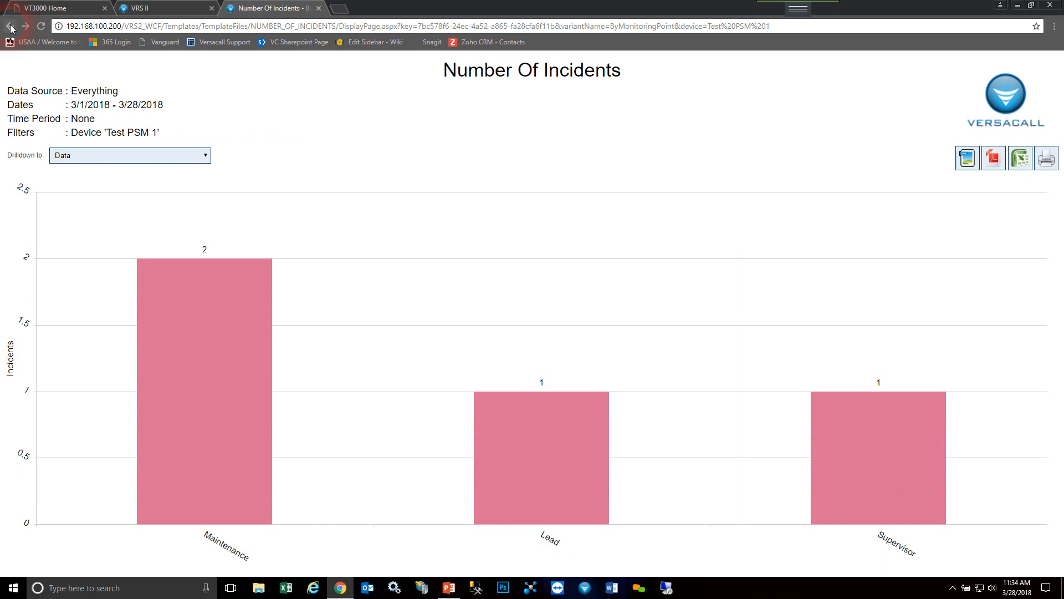
pyautogui.click(145, 156)
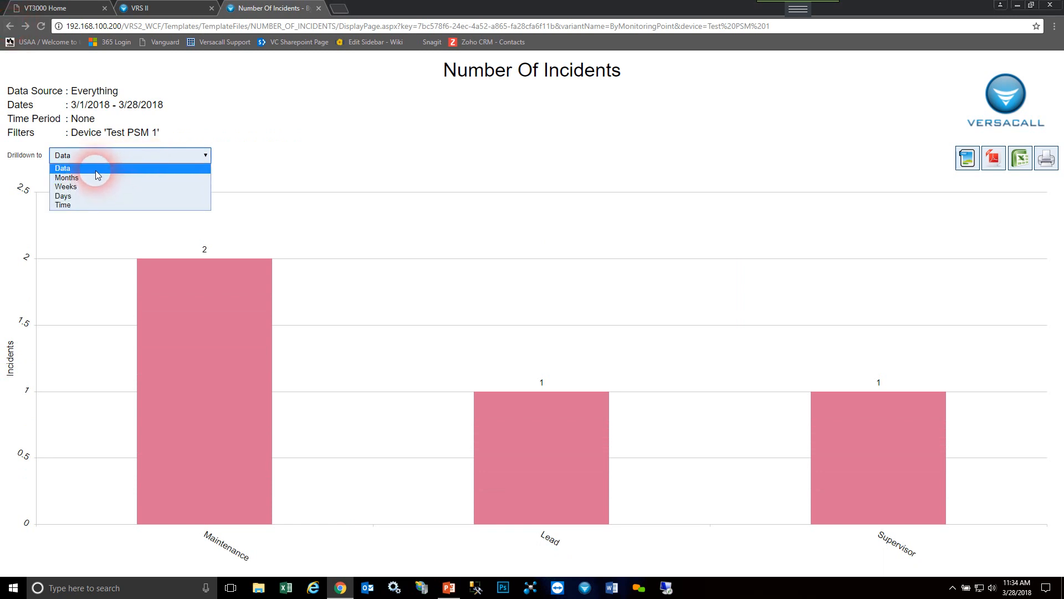
pyautogui.click(237, 159)
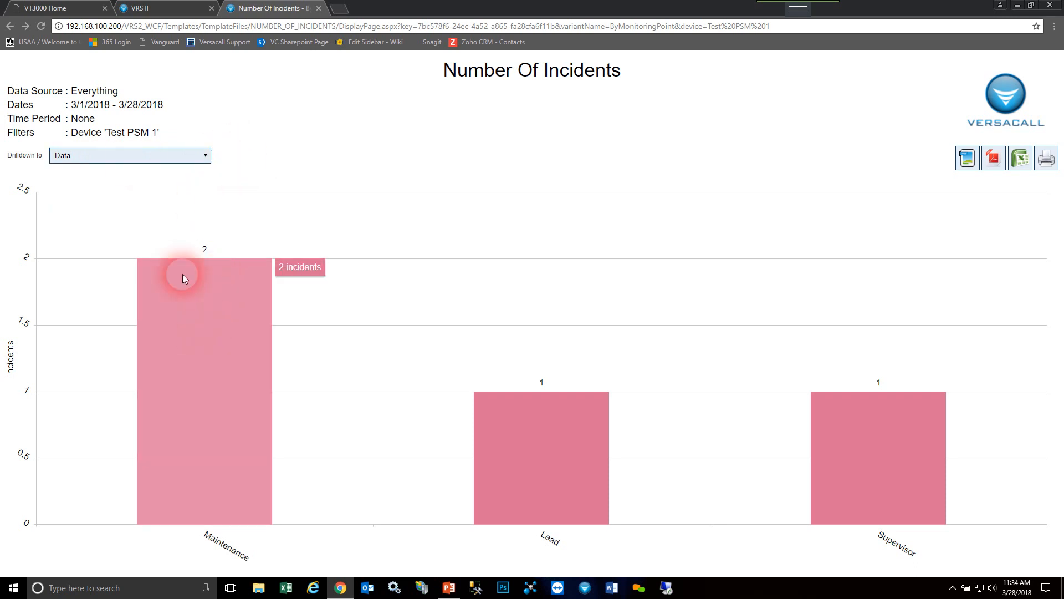
pyautogui.click(10, 26)
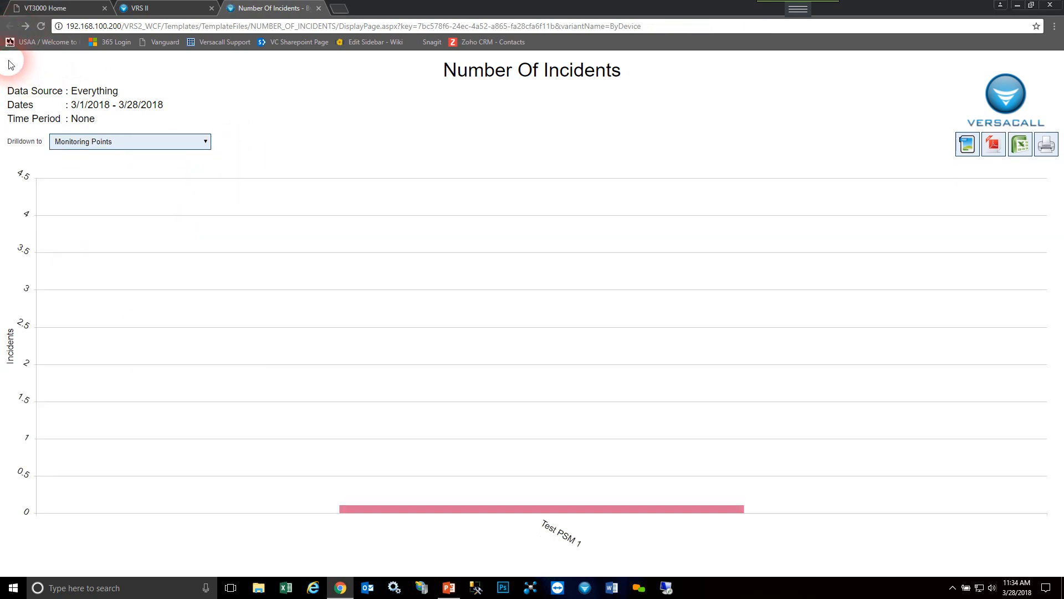
# - Review the Maintenance incidents under Test PSM 1 once more, step back a level, and close the report
pyautogui.click(524, 442)
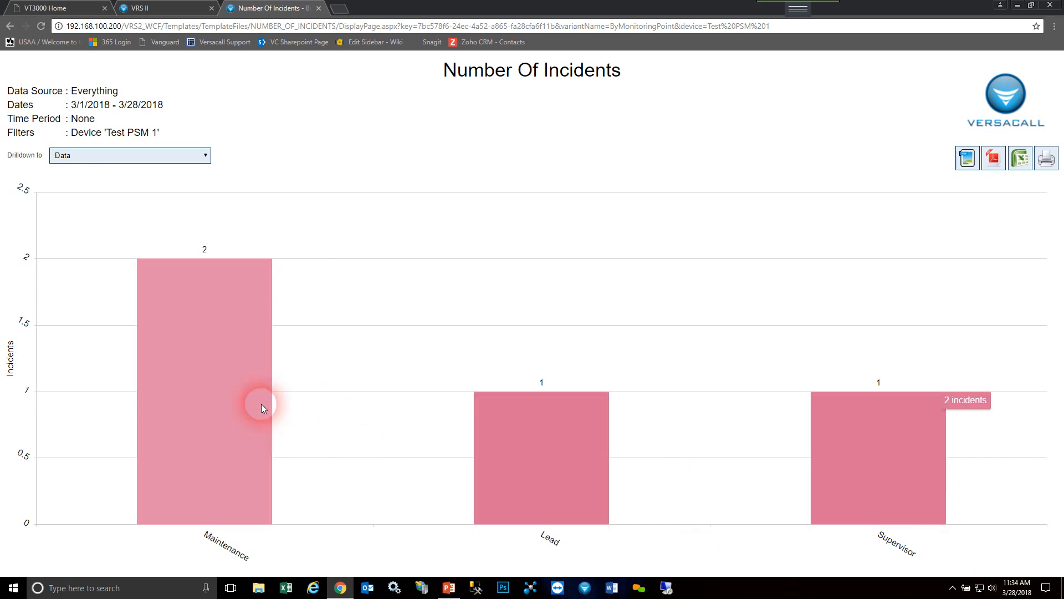
pyautogui.click(182, 364)
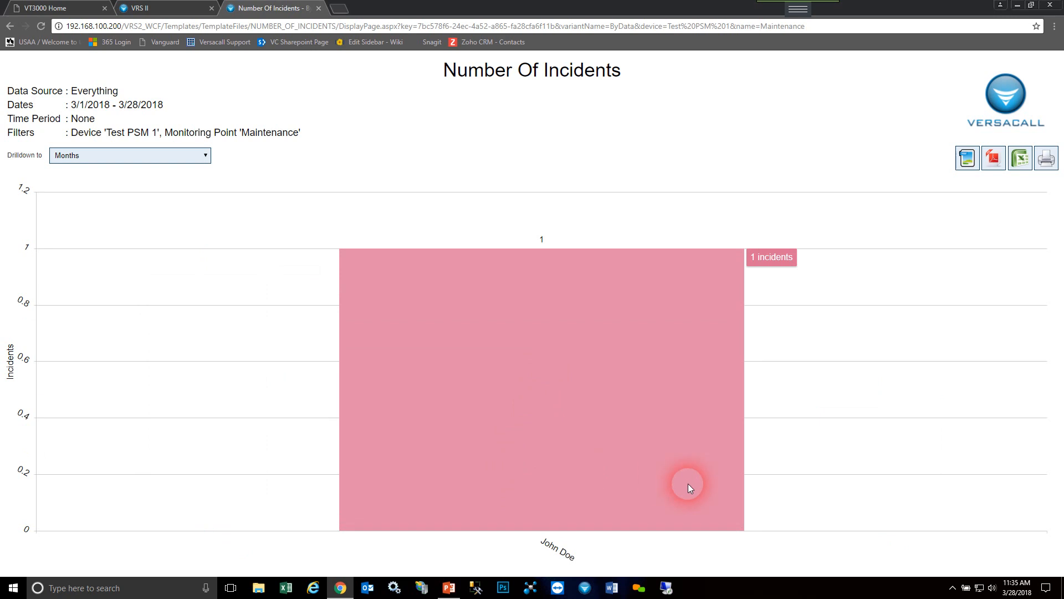
pyautogui.click(10, 26)
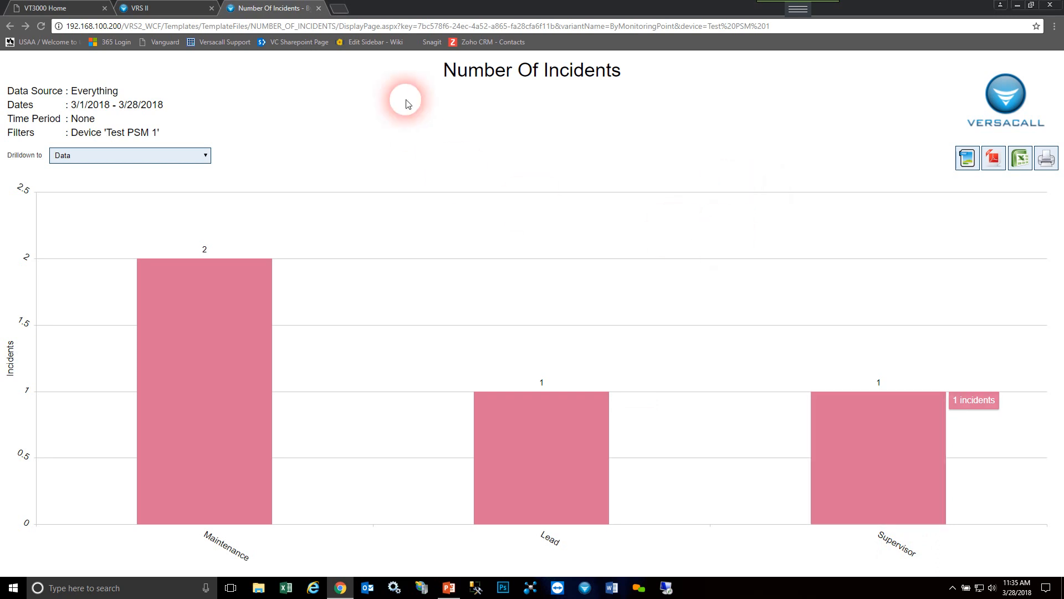
pyautogui.click(318, 8)
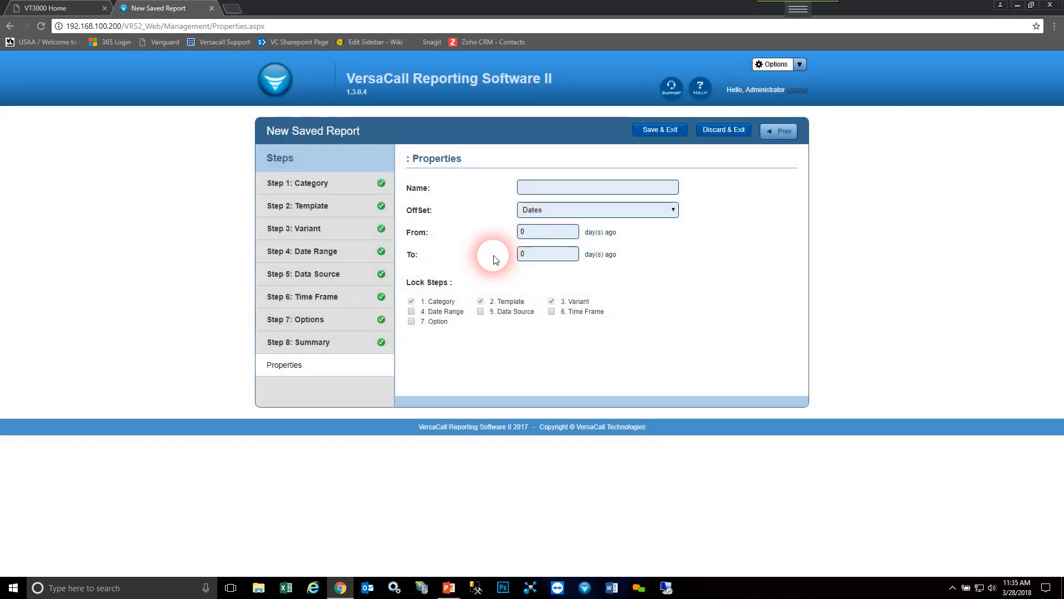
# - Name the new saved report "Saved Test 3"
pyautogui.click(544, 195)
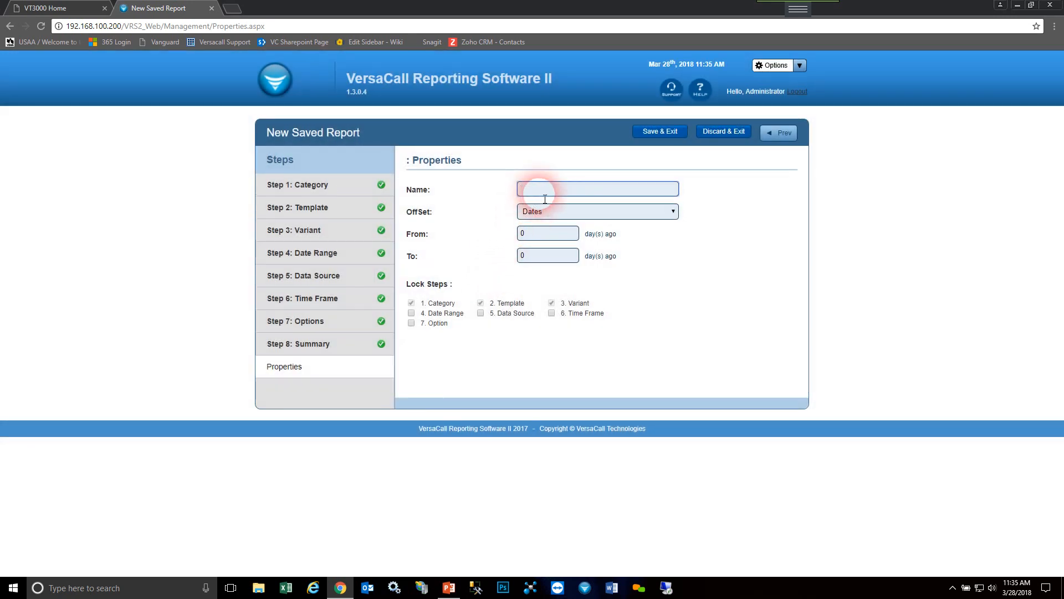
pyautogui.write('aS')
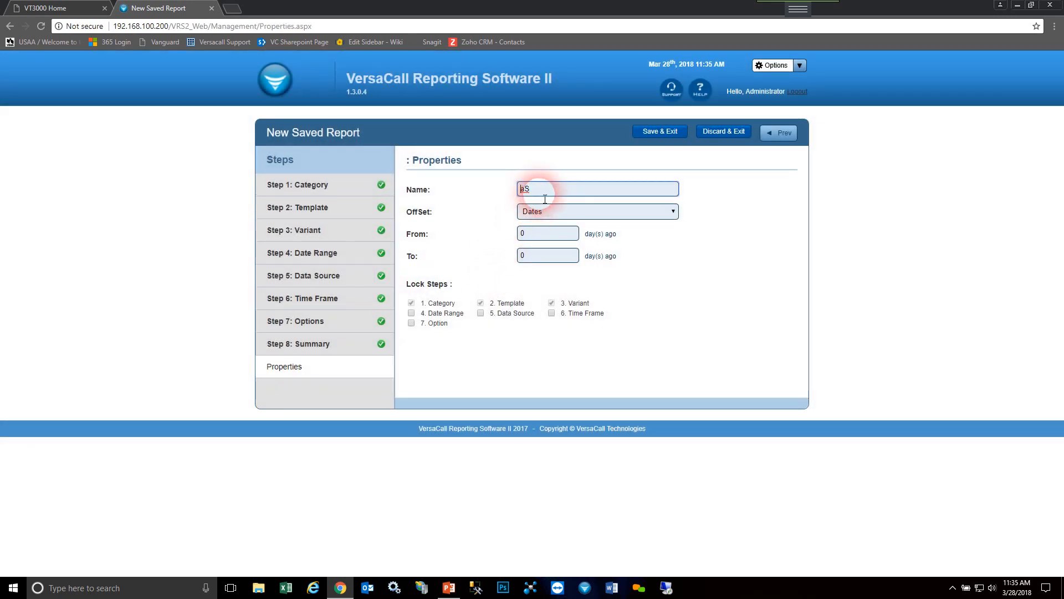
pyautogui.write('seT dev')
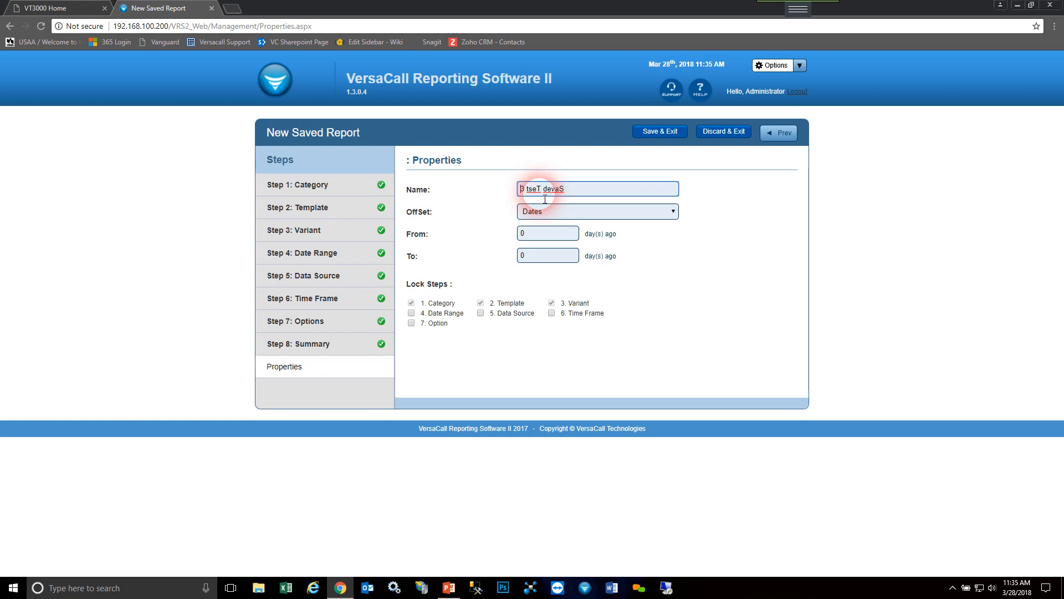
pyautogui.moveTo(585, 194); pyautogui.dragTo(312, 184)
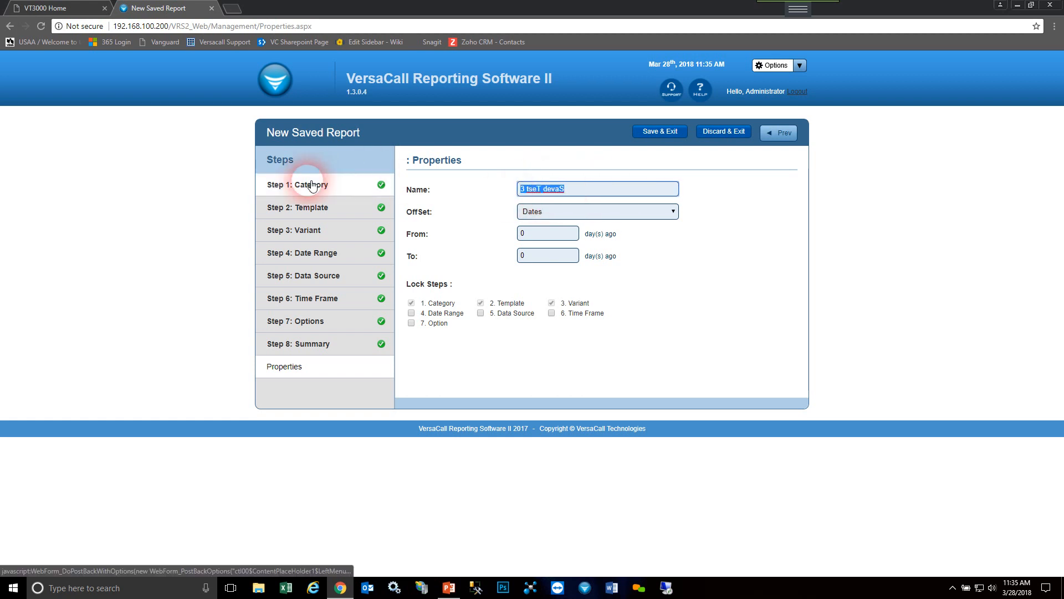
pyautogui.write('Saved Test 3')
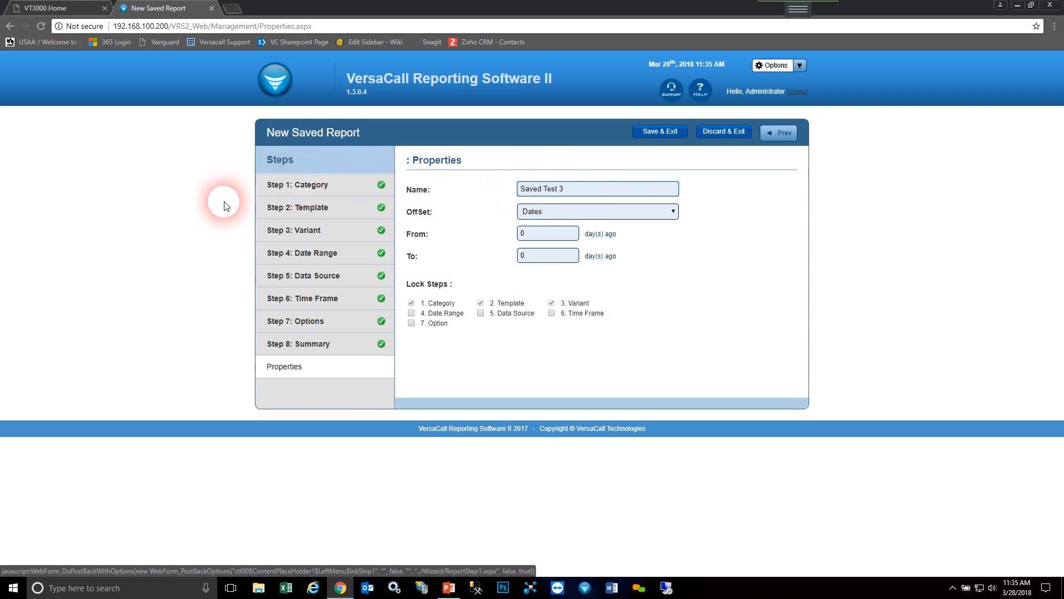
# - Try a Weeks offset for the saved report from 2 weeks ago to 1, and change the end to 0 weeks ago
pyautogui.click(595, 213)
pyautogui.click(596, 213)
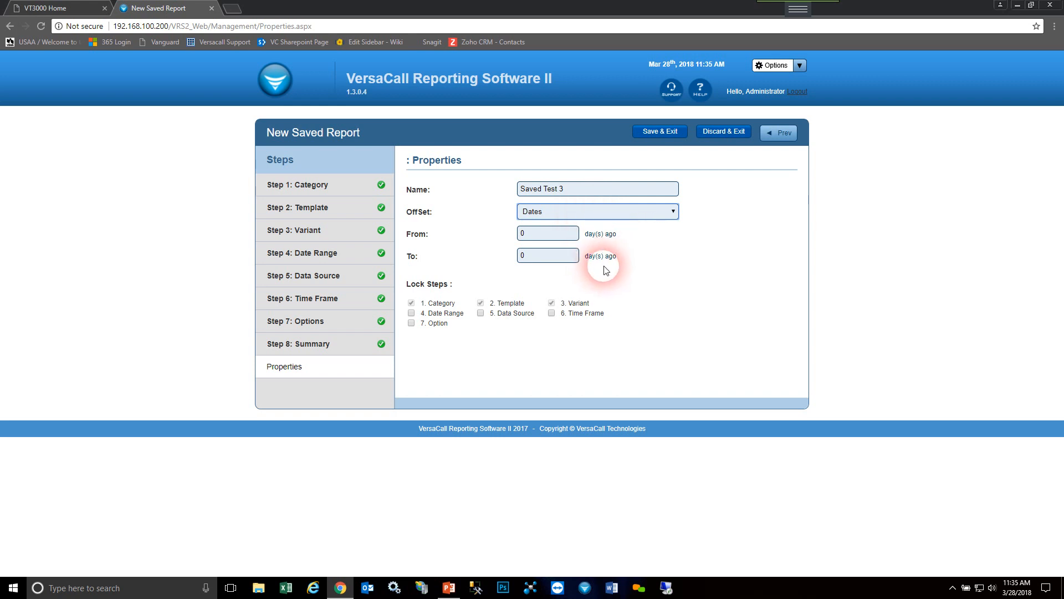
pyautogui.click(577, 213)
pyautogui.click(580, 233)
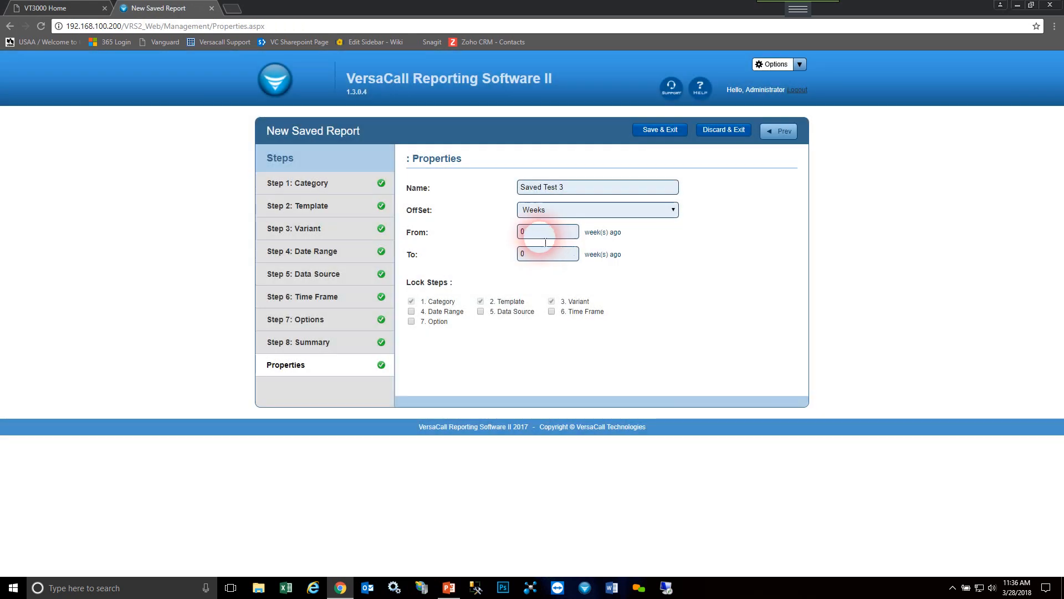
pyautogui.write('2')
pyautogui.press('Tab')
pyautogui.write('1')
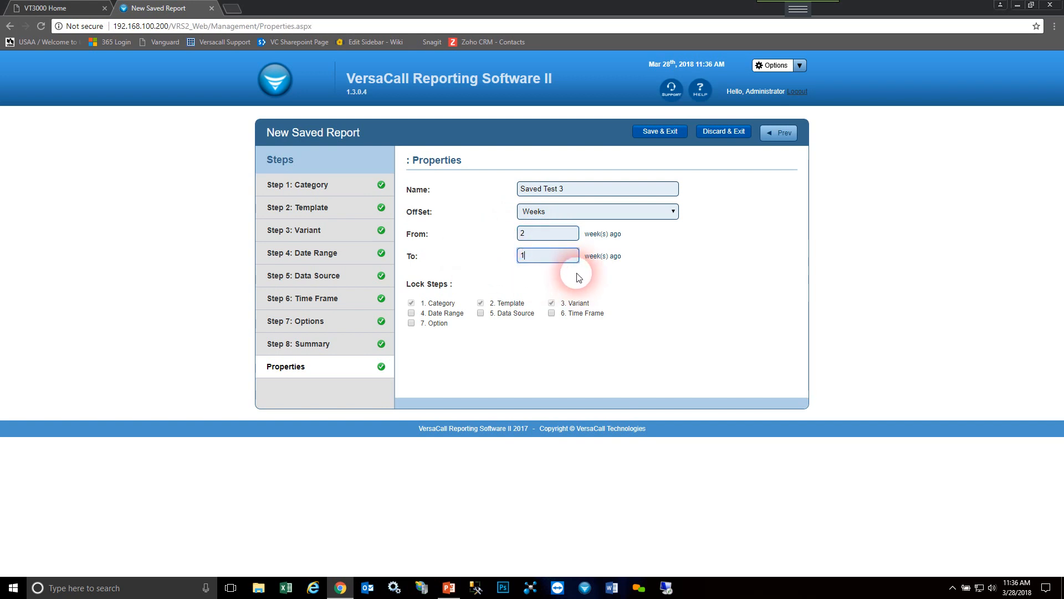
pyautogui.moveTo(575, 259); pyautogui.dragTo(434, 267)
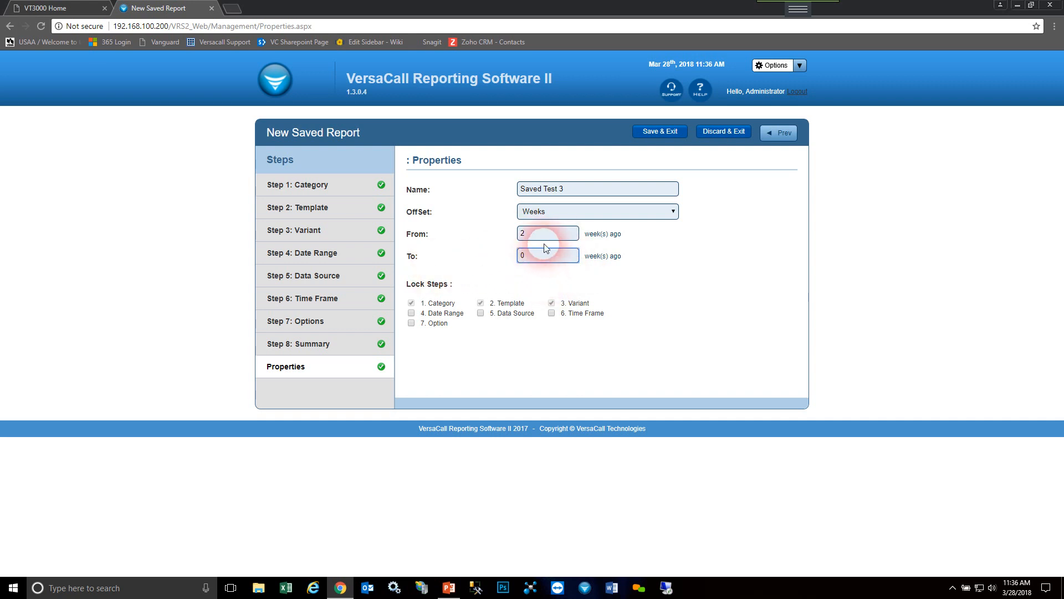
# - Set the saved report's offset to Dates, from 7 days ago to 0 days ago
pyautogui.click(596, 211)
pyautogui.click(558, 225)
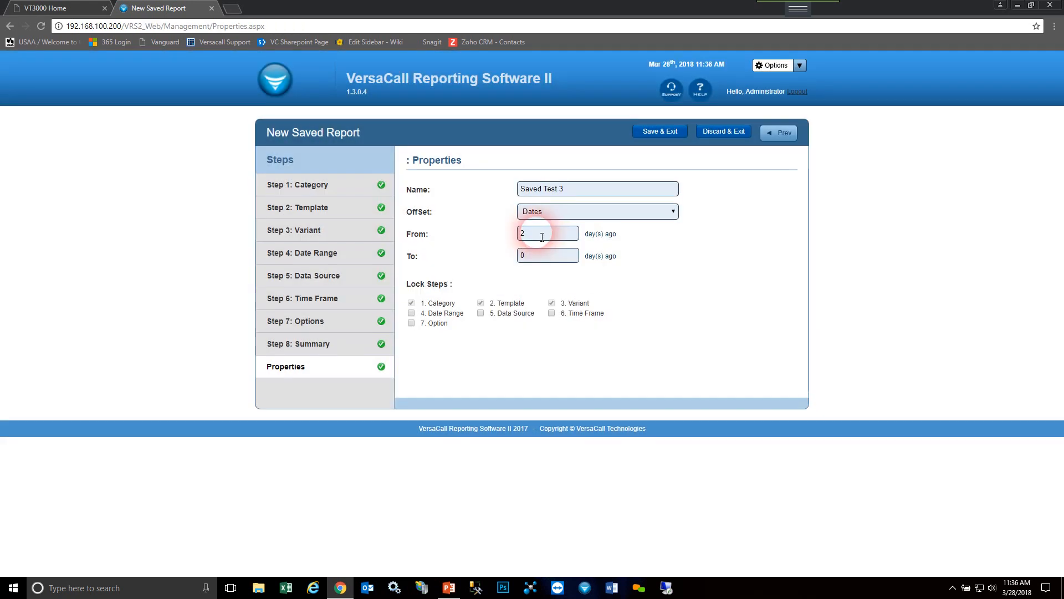
pyautogui.moveTo(543, 237); pyautogui.dragTo(506, 237)
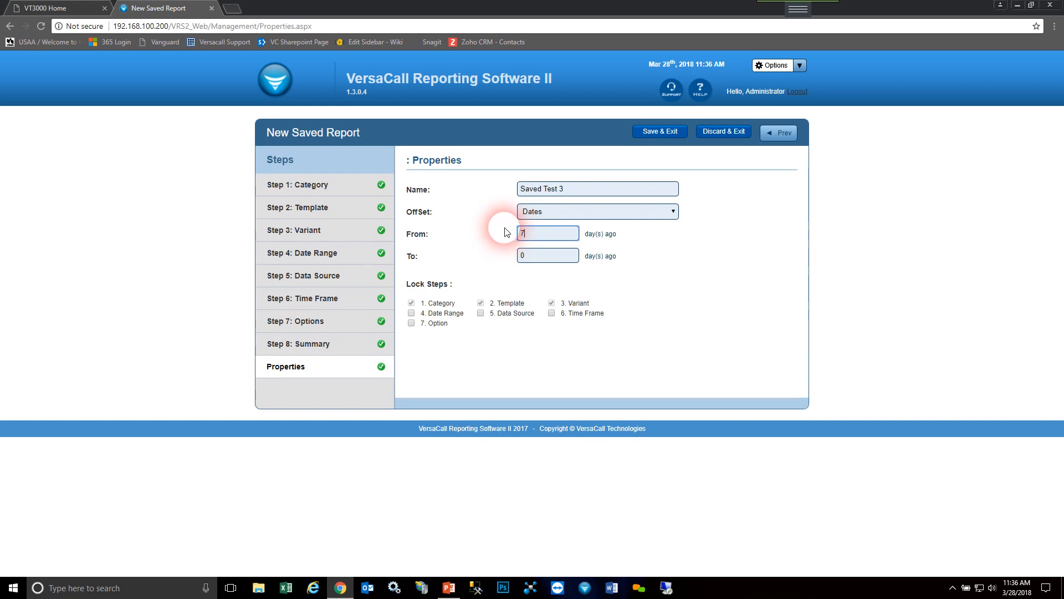
pyautogui.write('7')
pyautogui.click(539, 256)
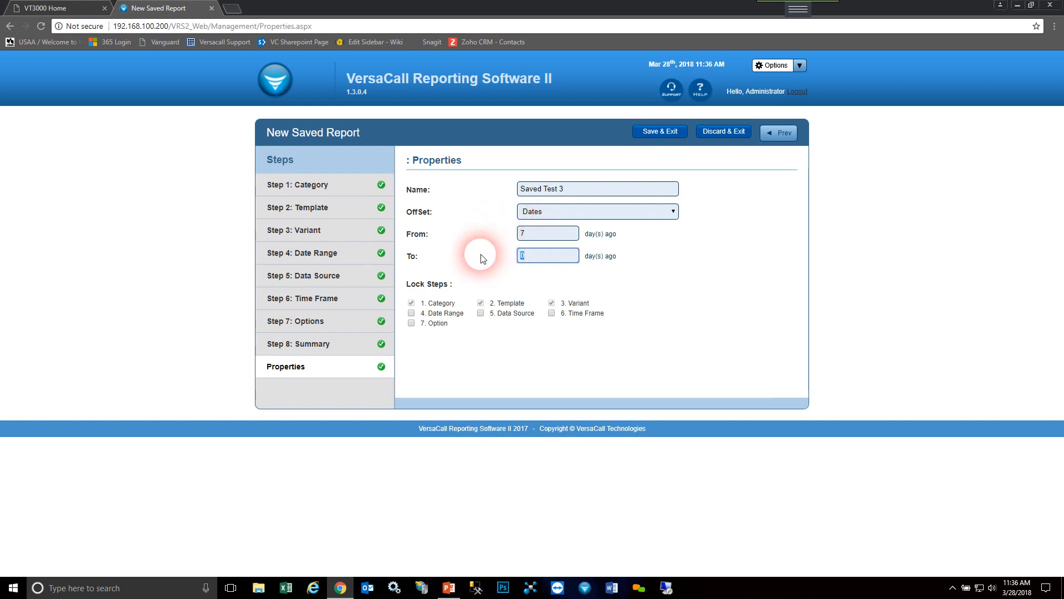
pyautogui.click(606, 280)
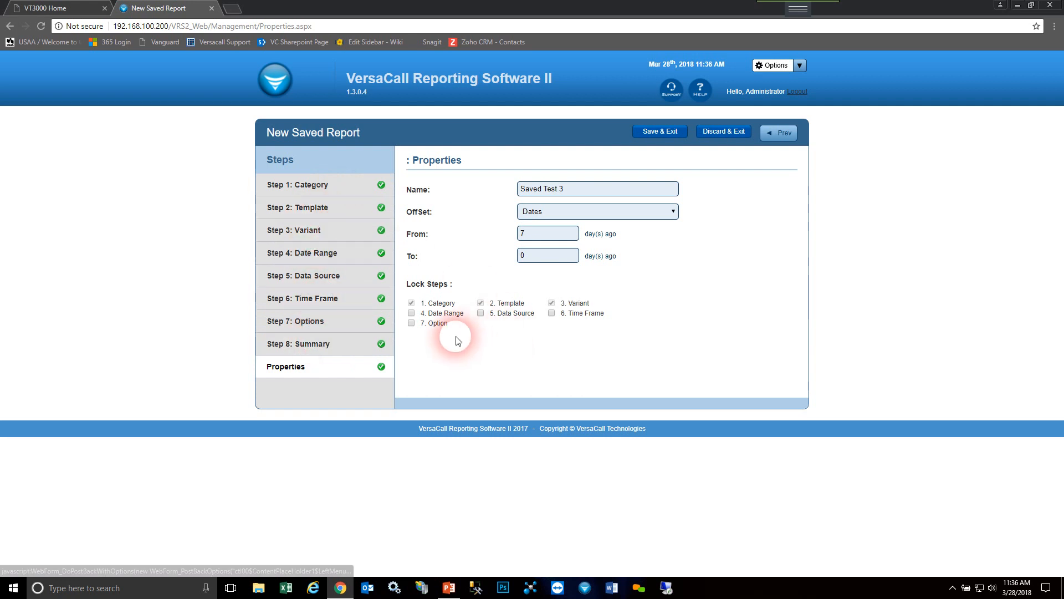
# - Lock the Date Range, Data Source, Time Frame and Option steps, and save the report and exit
pyautogui.click(411, 313)
pyautogui.click(481, 313)
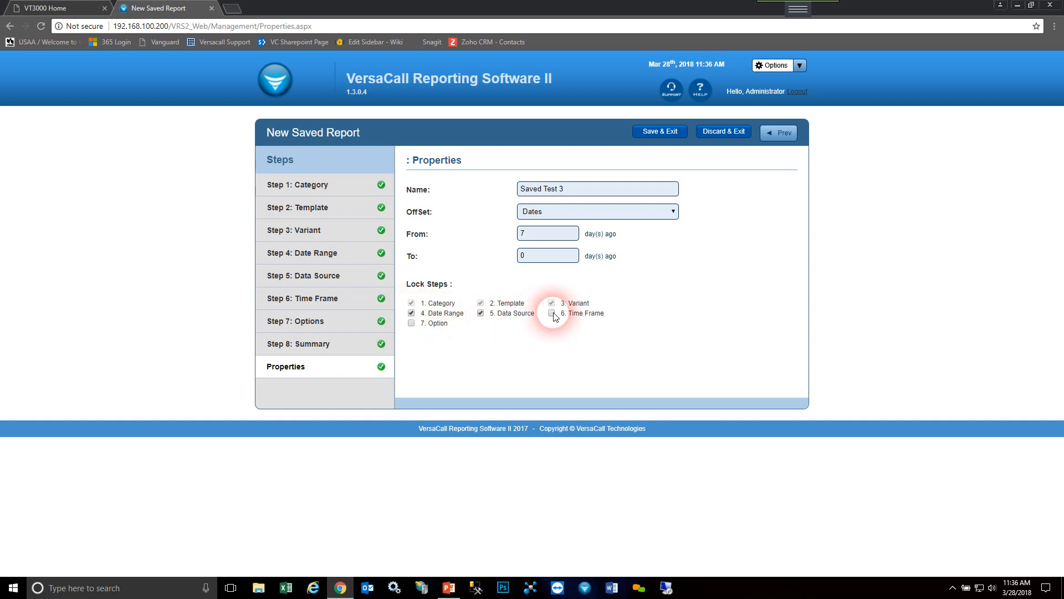
pyautogui.click(412, 324)
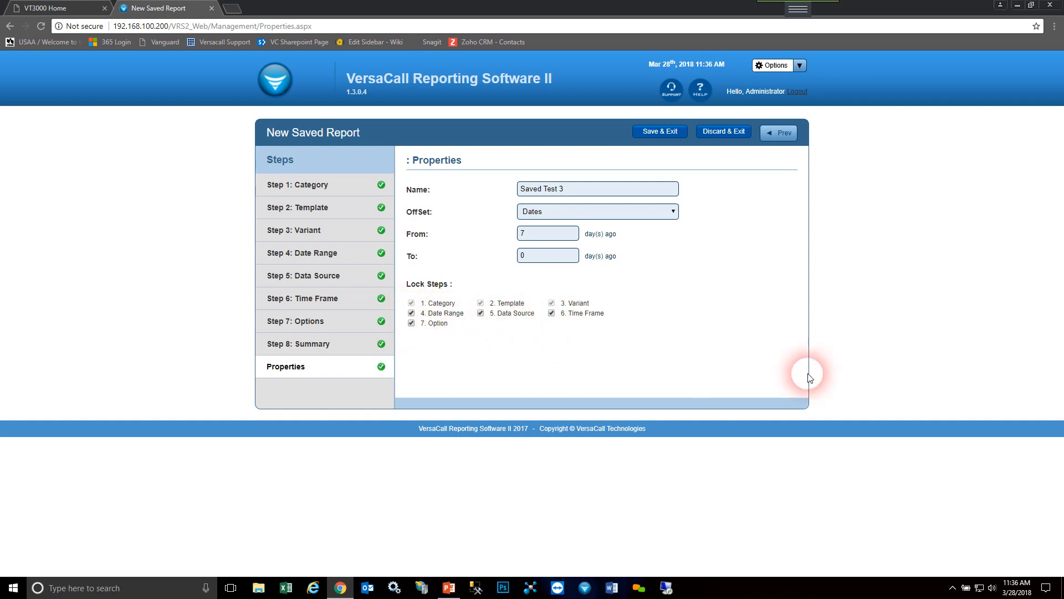
pyautogui.click(659, 132)
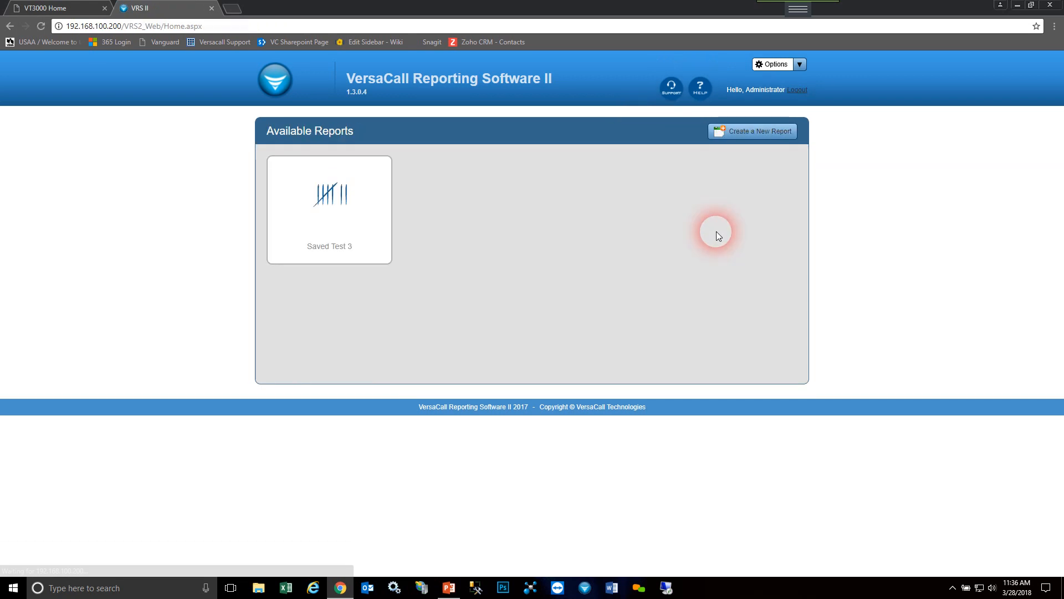
# - Run the Saved Test 3 report, view the monitoring point breakdown for Test PSM 1, and close the report
pyautogui.click(366, 229)
pyautogui.click(792, 138)
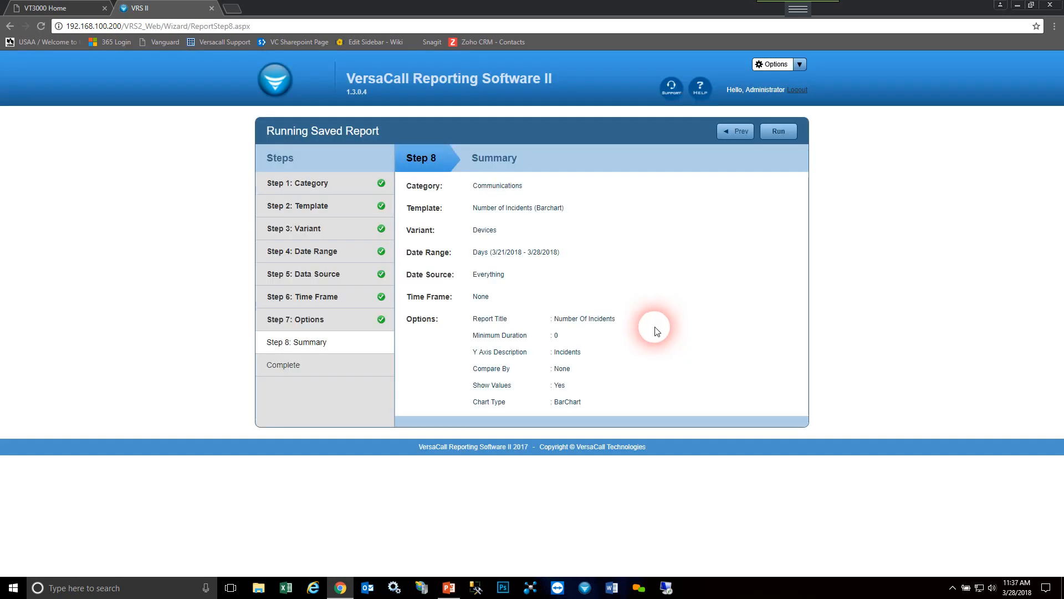
pyautogui.click(786, 137)
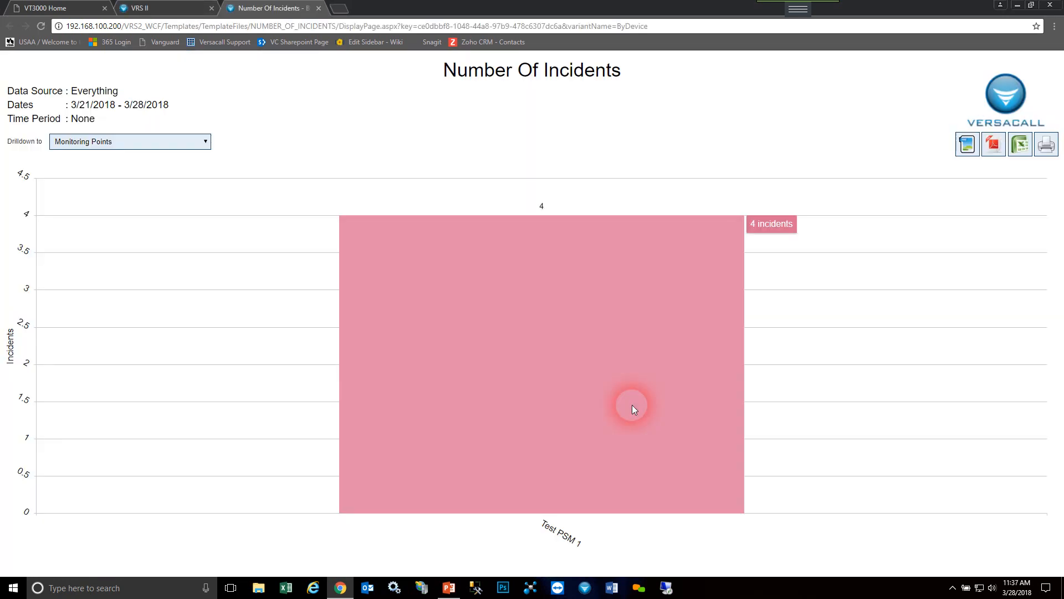
pyautogui.click(564, 359)
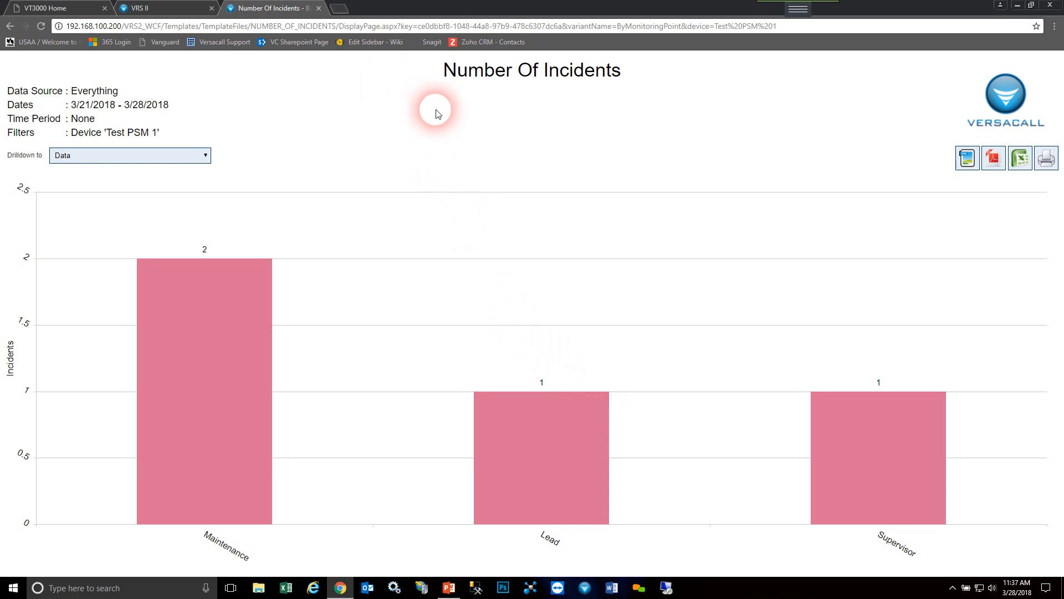
pyautogui.click(319, 8)
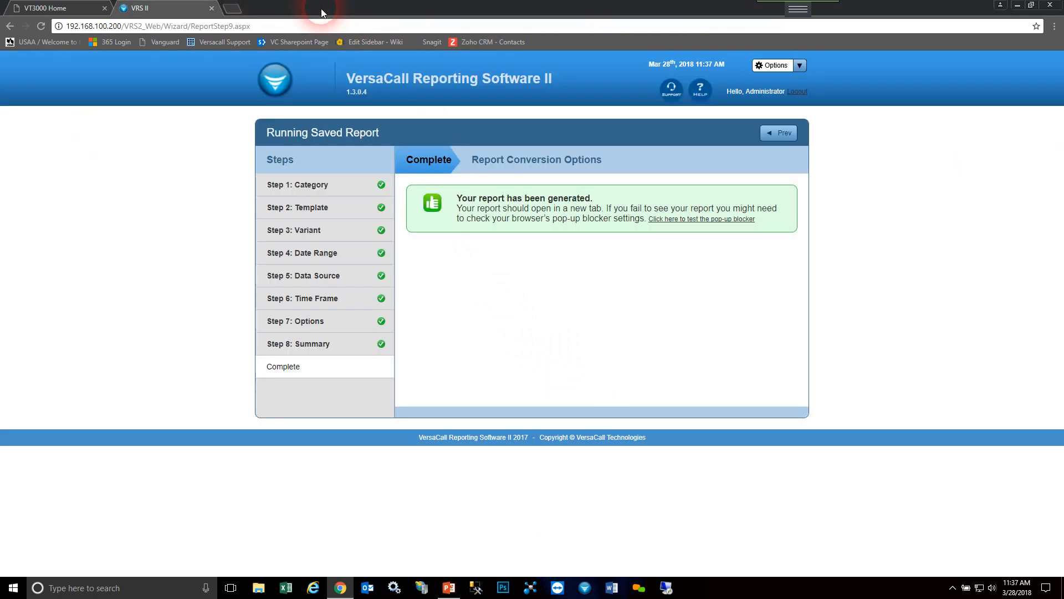
# - Start a new report in the Downtime category using the Downtime Barchart template
pyautogui.click(265, 74)
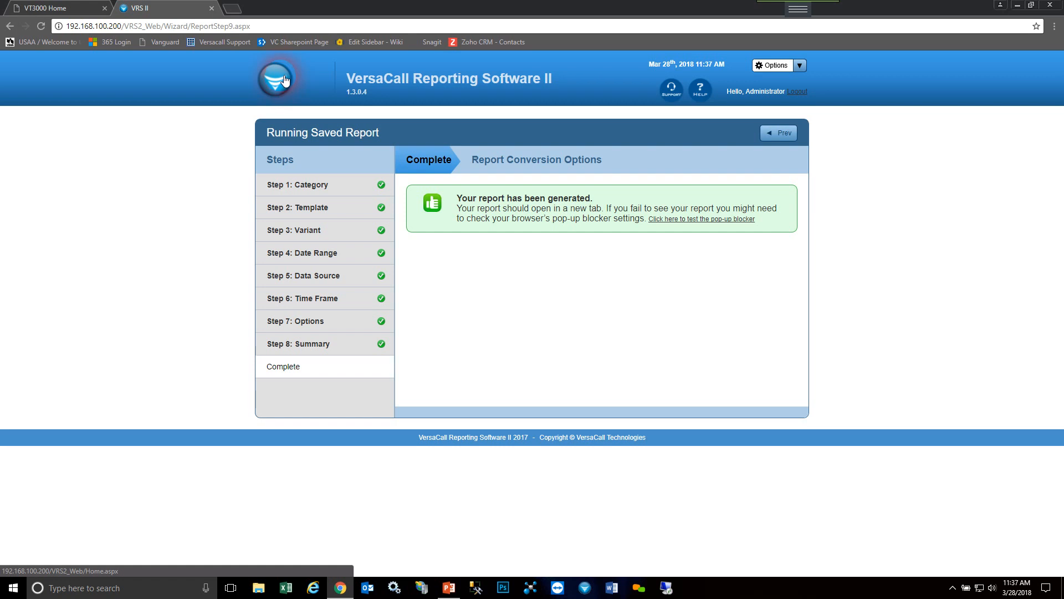
pyautogui.click(285, 80)
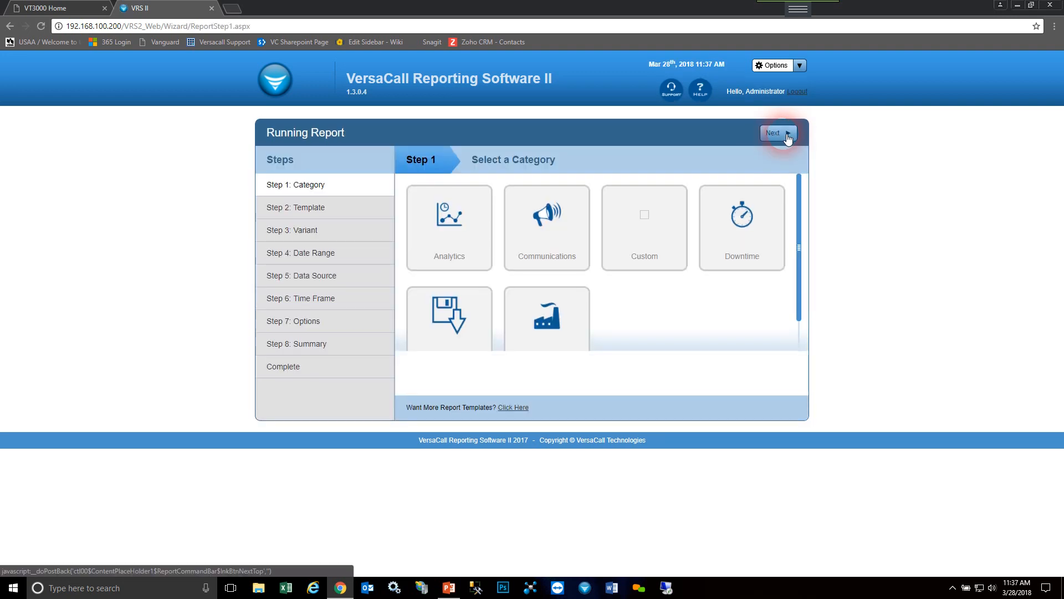
pyautogui.click(764, 258)
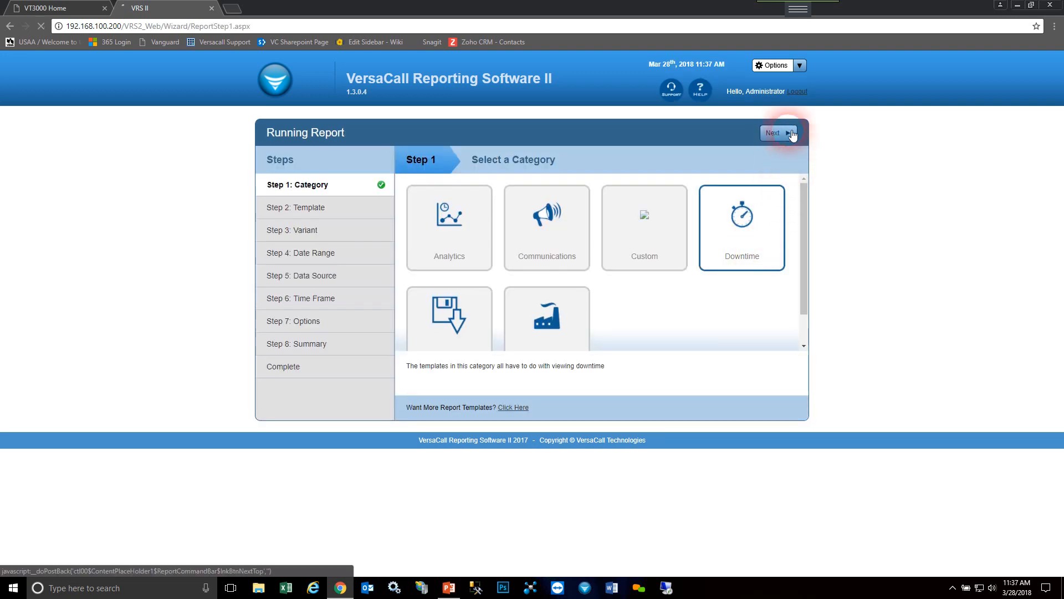
pyautogui.click(648, 201)
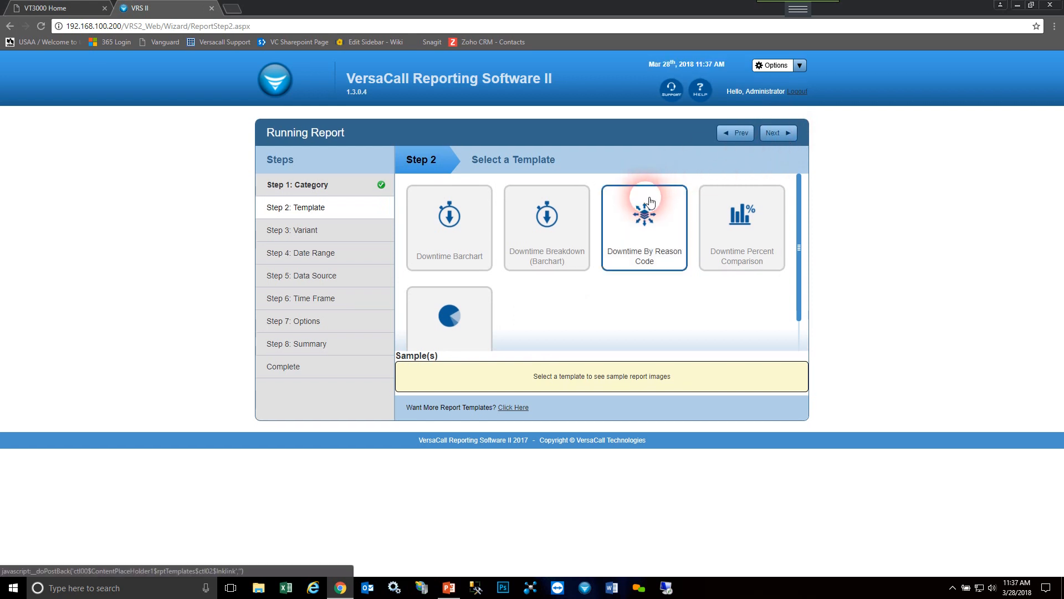
pyautogui.click(450, 233)
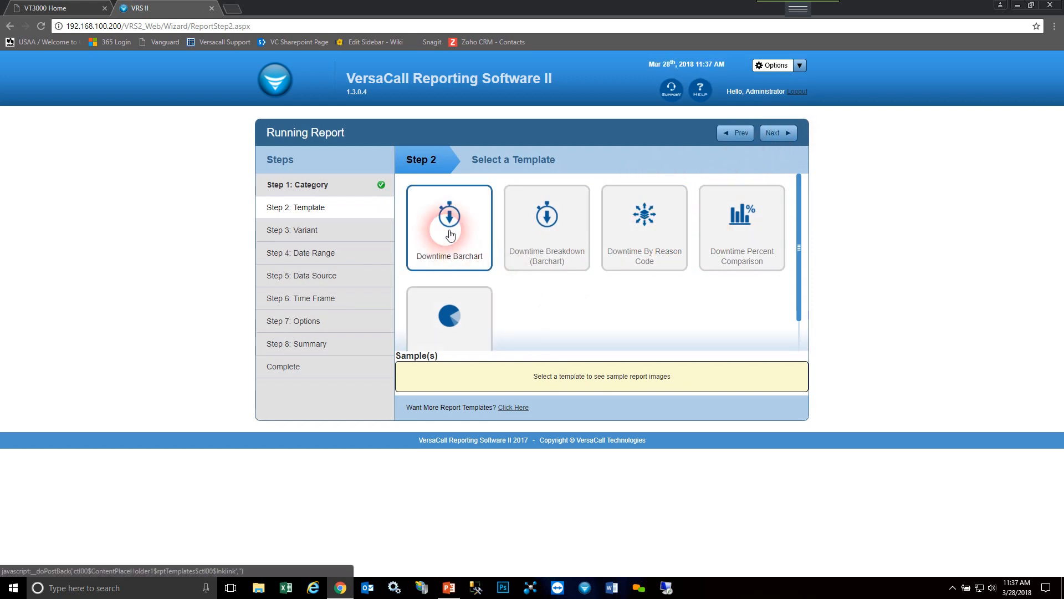
pyautogui.click(792, 139)
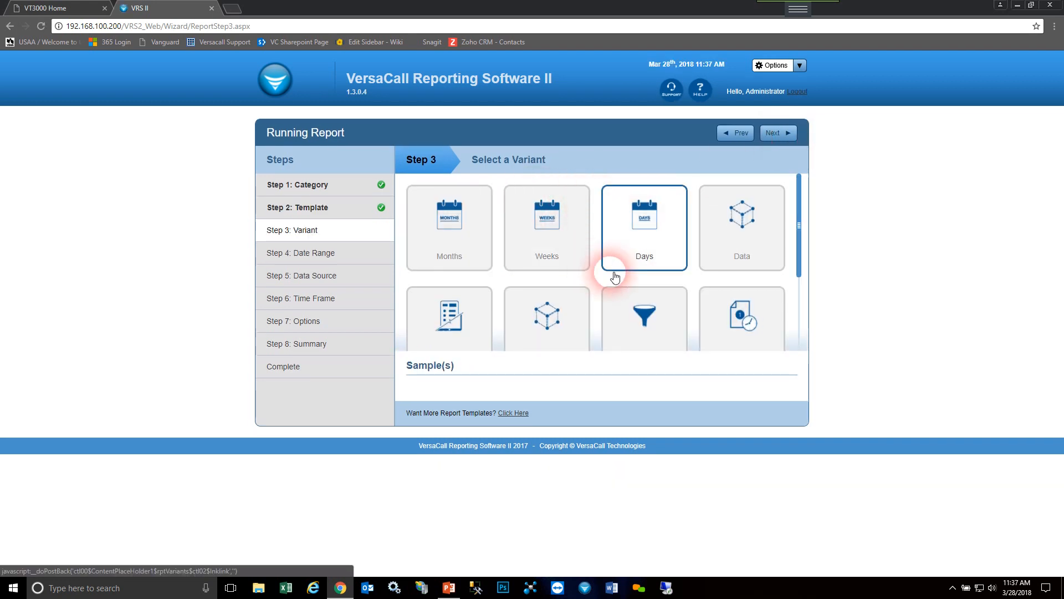
# - Choose the Monitoring Points variant and set the date range's start to March 1, 2018
pyautogui.click(566, 312)
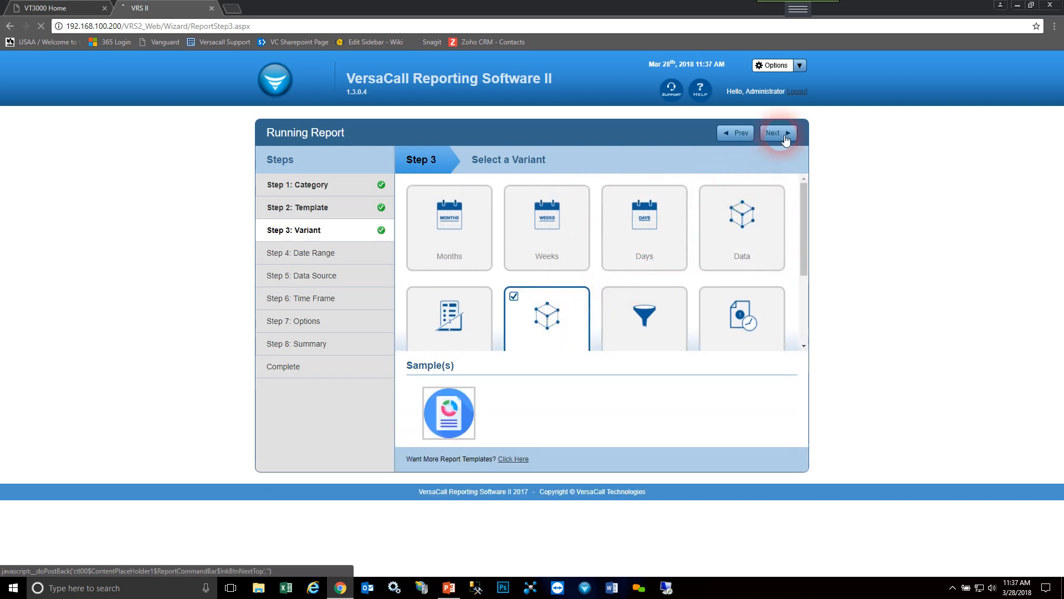
pyautogui.click(521, 226)
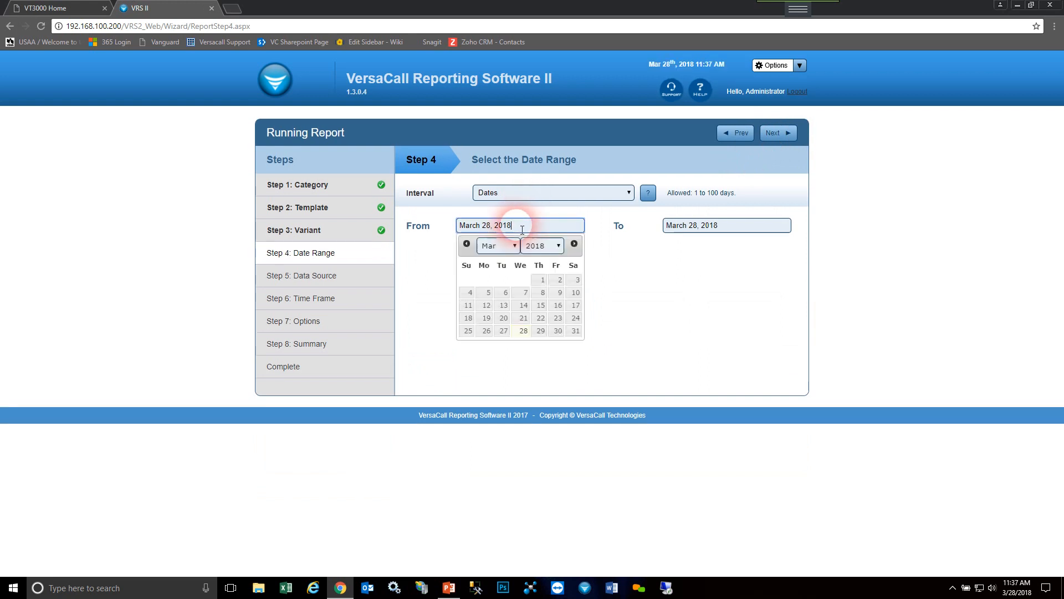
pyautogui.click(542, 279)
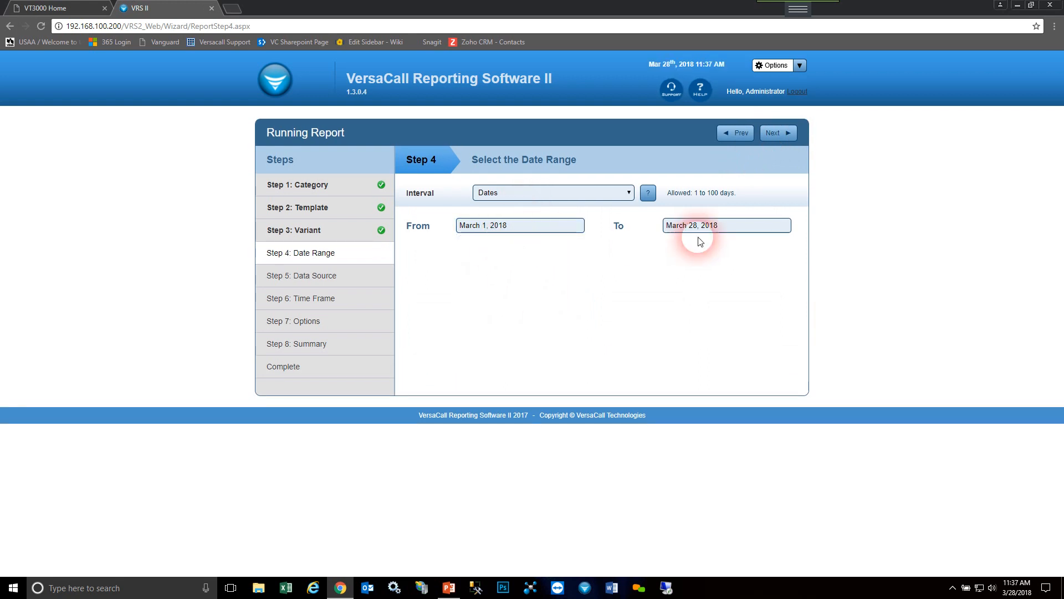
pyautogui.click(779, 133)
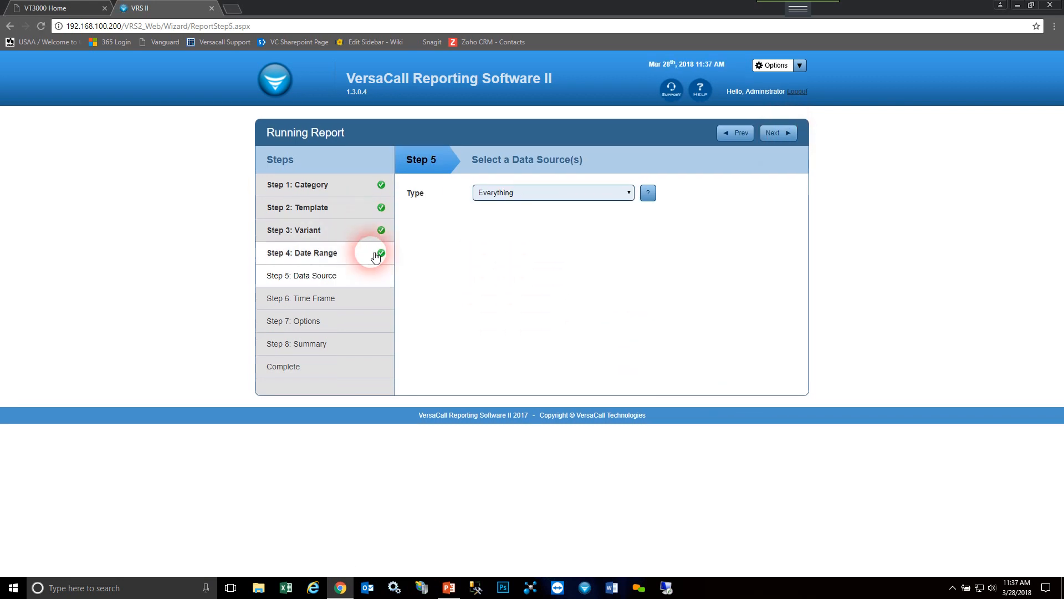
# - Switch the data source type to Input Devices and back to Everything, and continue to the time frame
pyautogui.click(566, 196)
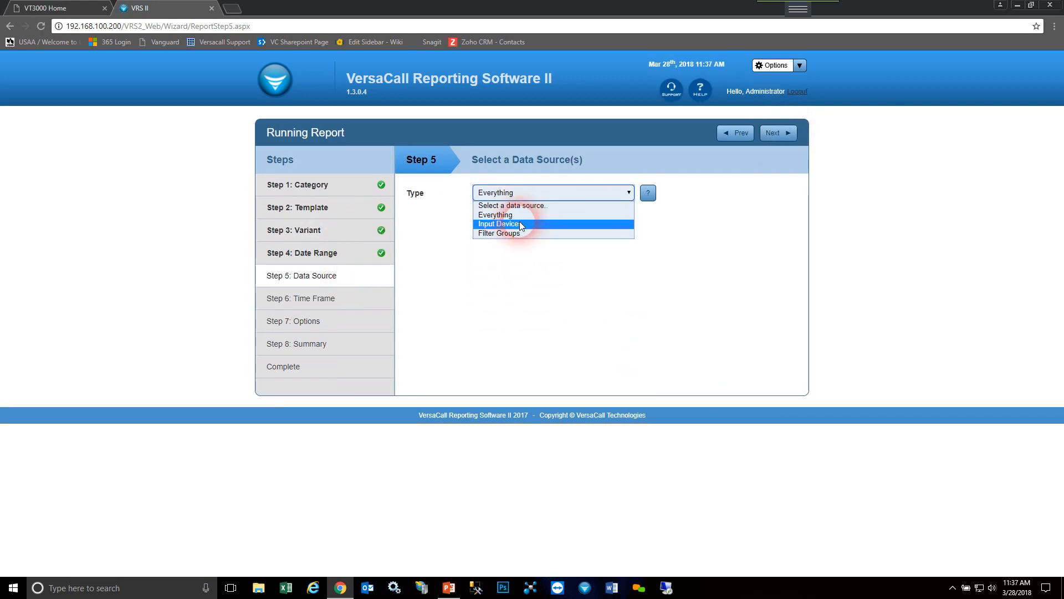
pyautogui.click(531, 226)
pyautogui.click(519, 194)
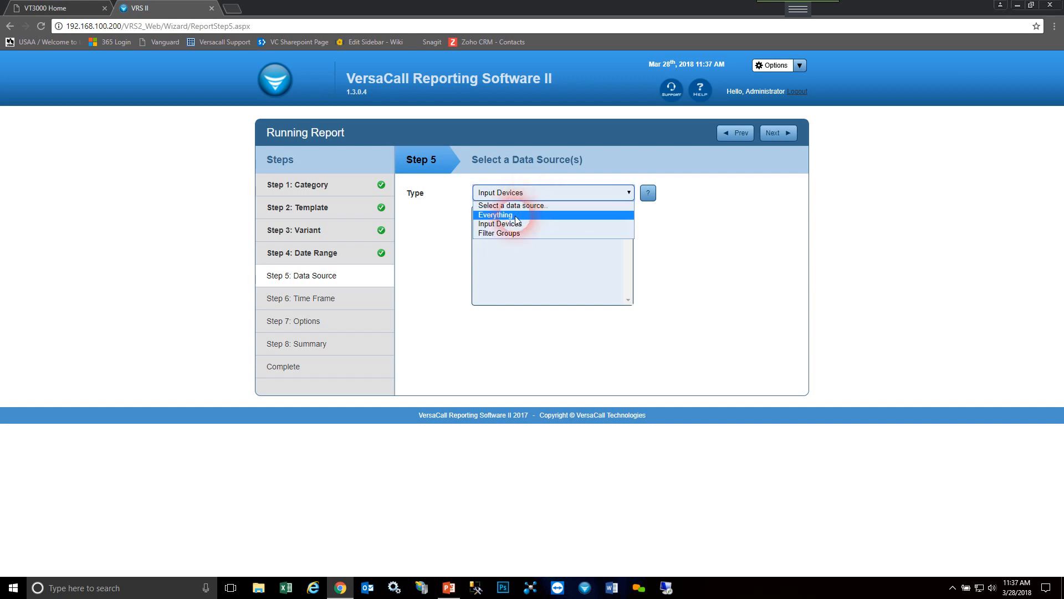
pyautogui.click(502, 215)
pyautogui.click(776, 128)
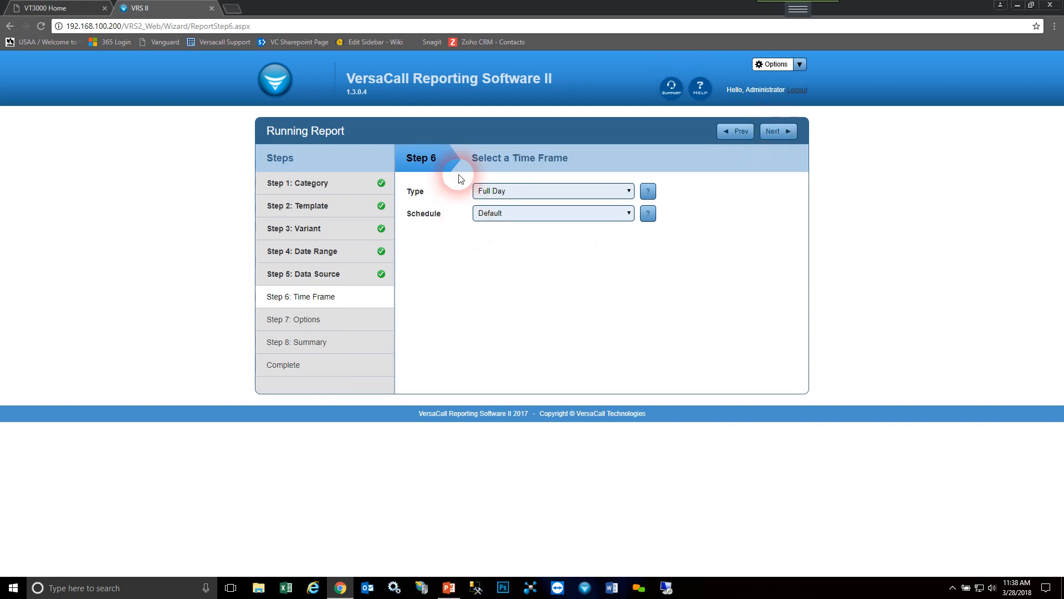
# - Try the None, Shifts with First, and Specified time frame types
pyautogui.click(560, 198)
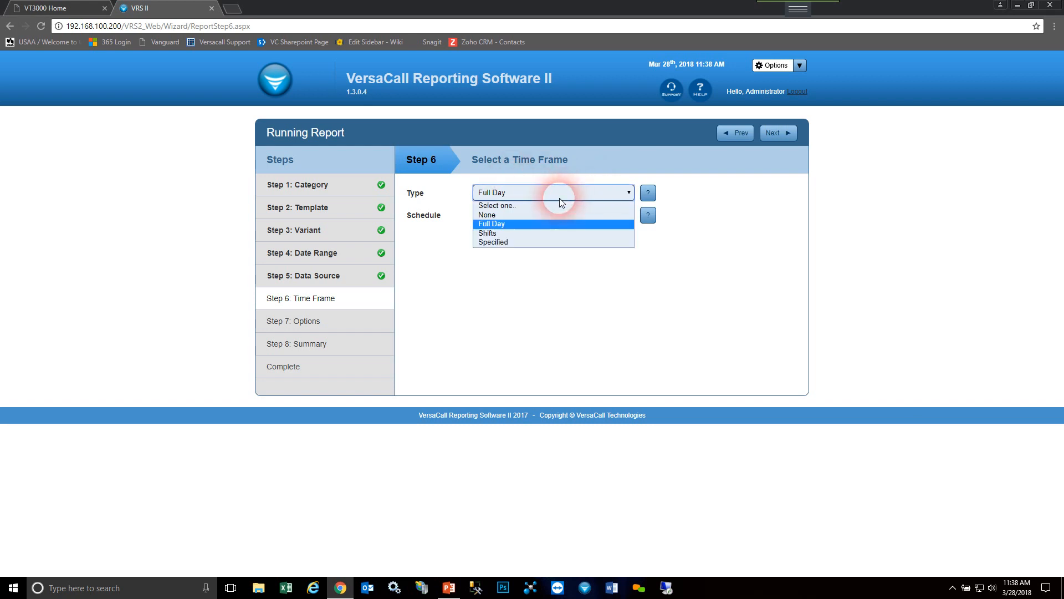
pyautogui.click(513, 215)
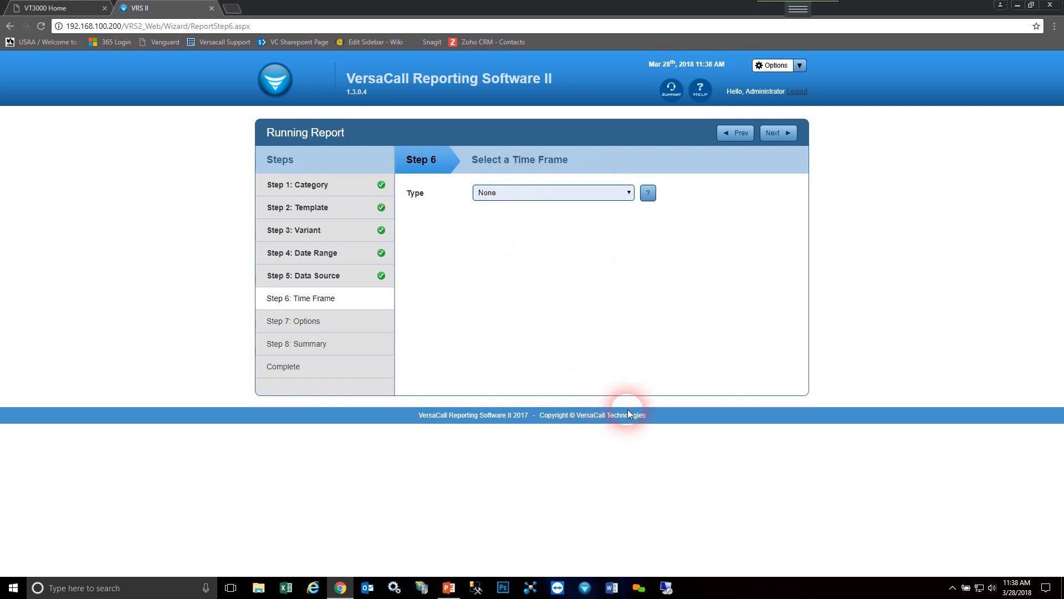
pyautogui.click(607, 196)
pyautogui.click(523, 232)
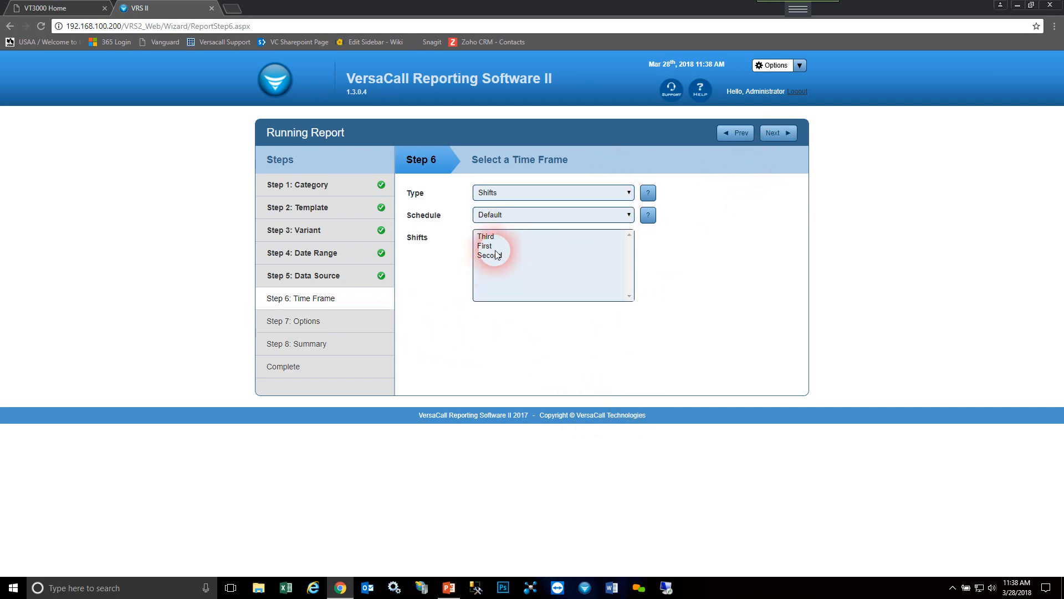
pyautogui.click(492, 247)
pyautogui.click(562, 196)
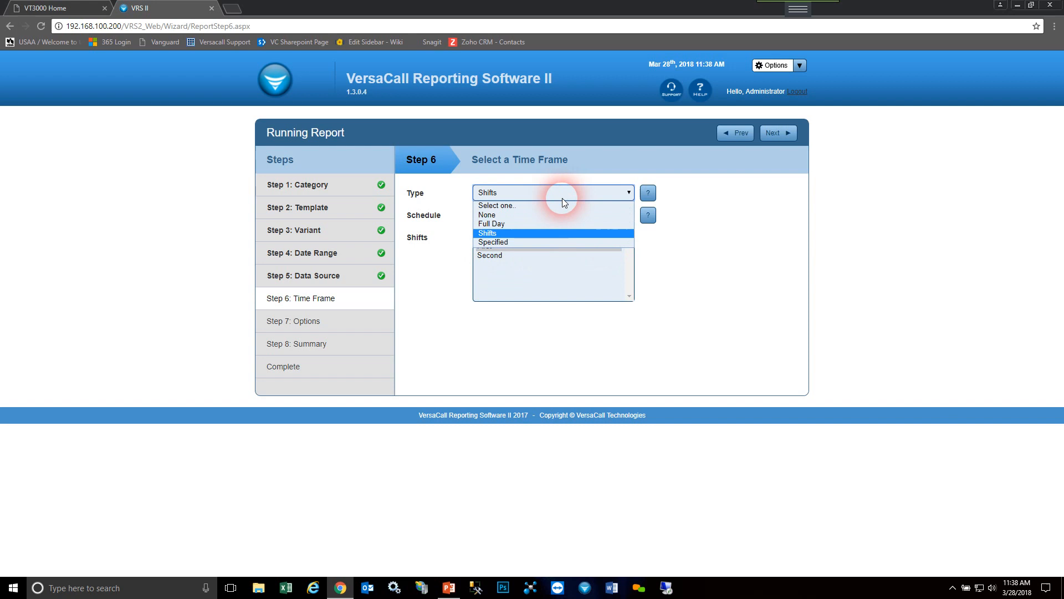
pyautogui.click(516, 241)
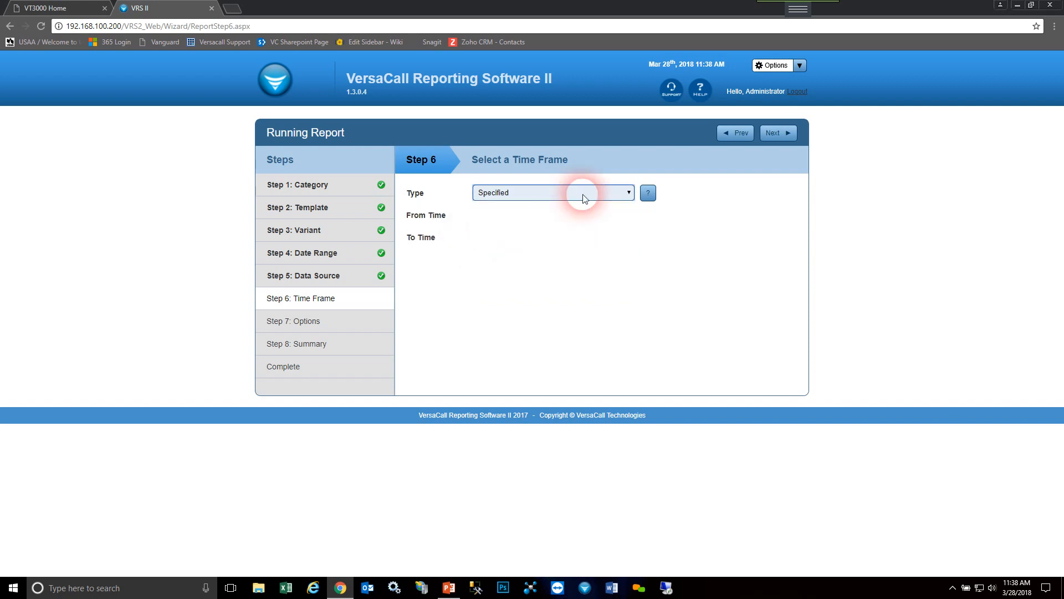
# - Set the time frame type to None and continue to the report options
pyautogui.click(571, 192)
pyautogui.click(522, 215)
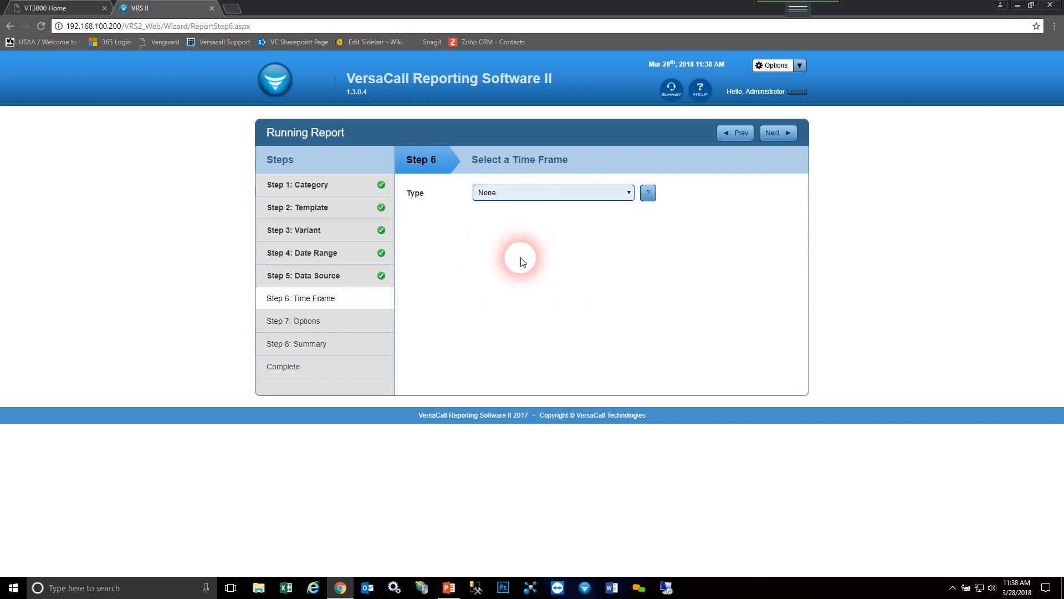
pyautogui.click(776, 133)
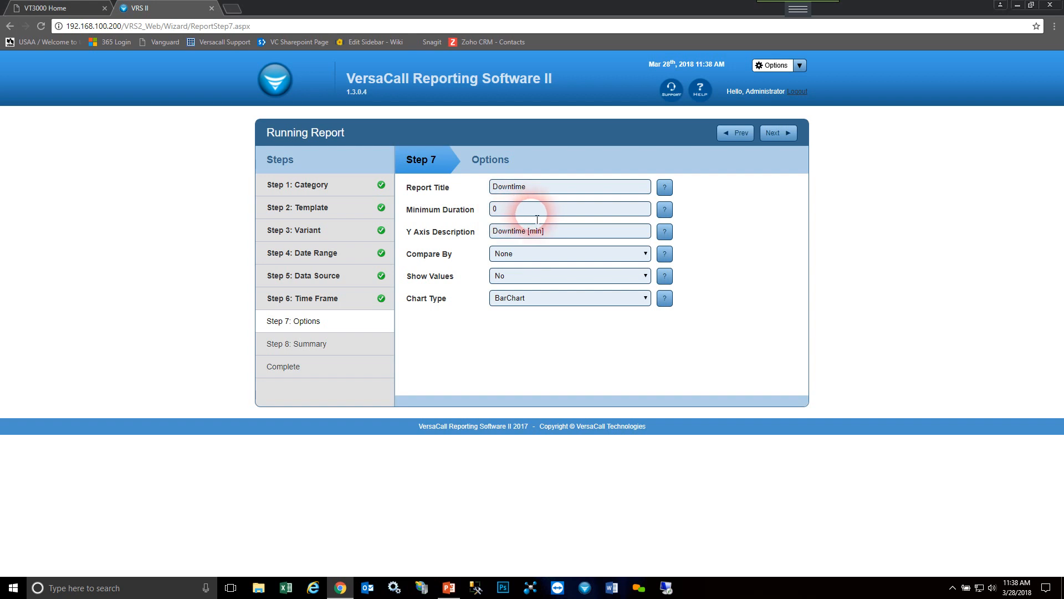
# - Try a Minimum Duration of 60 and look through the Compare By choices
pyautogui.moveTo(537, 219); pyautogui.dragTo(482, 215)
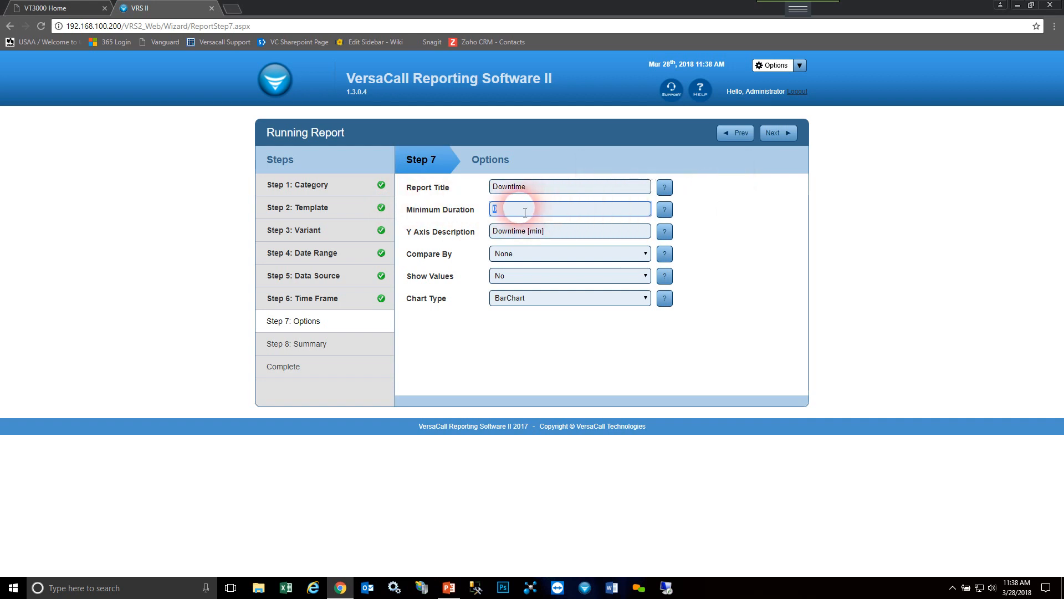
pyautogui.write('60')
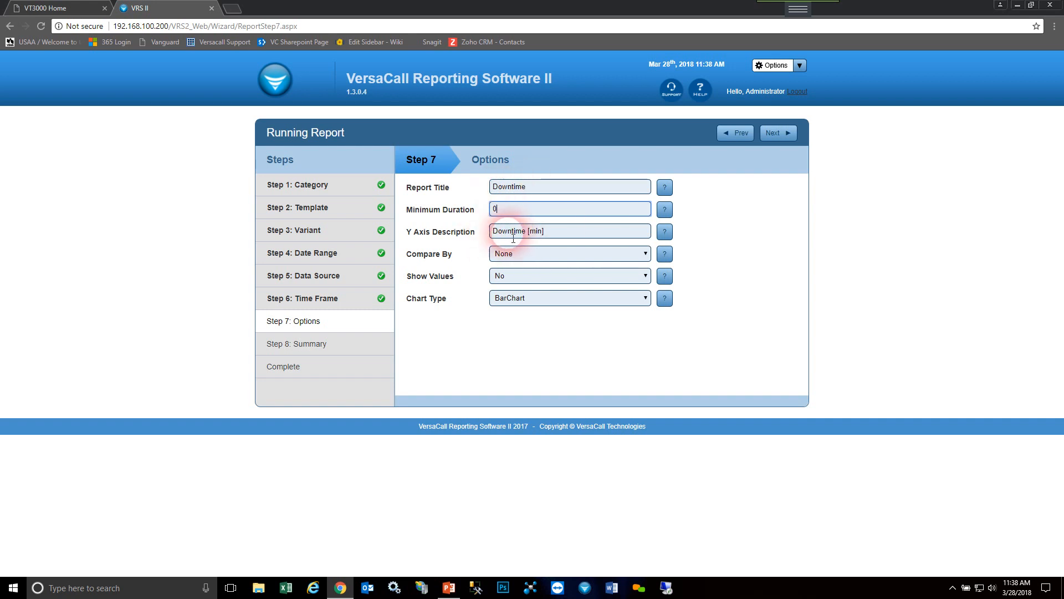
pyautogui.click(544, 255)
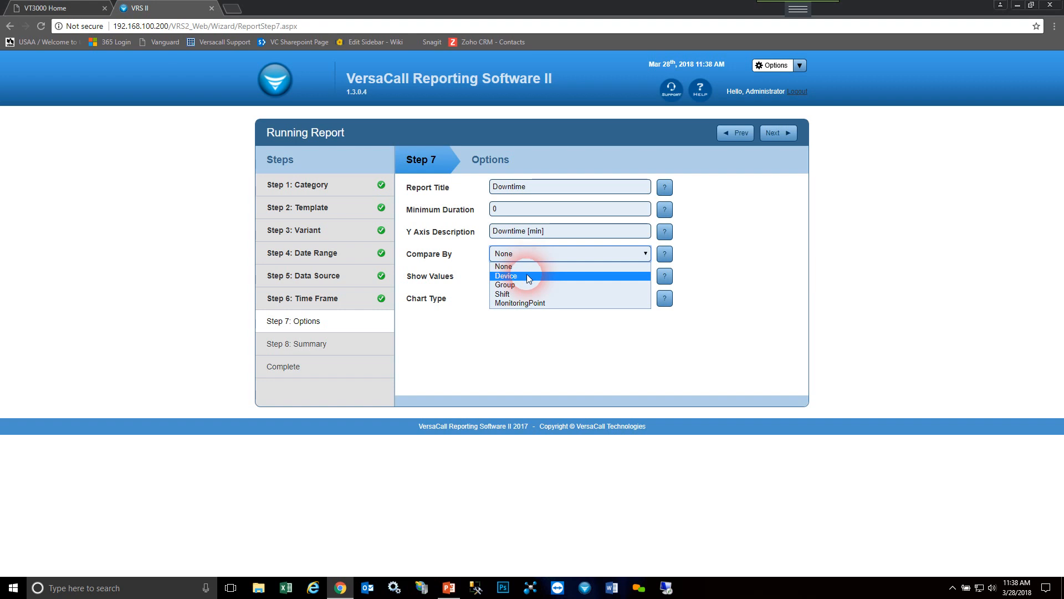
pyautogui.click(527, 274)
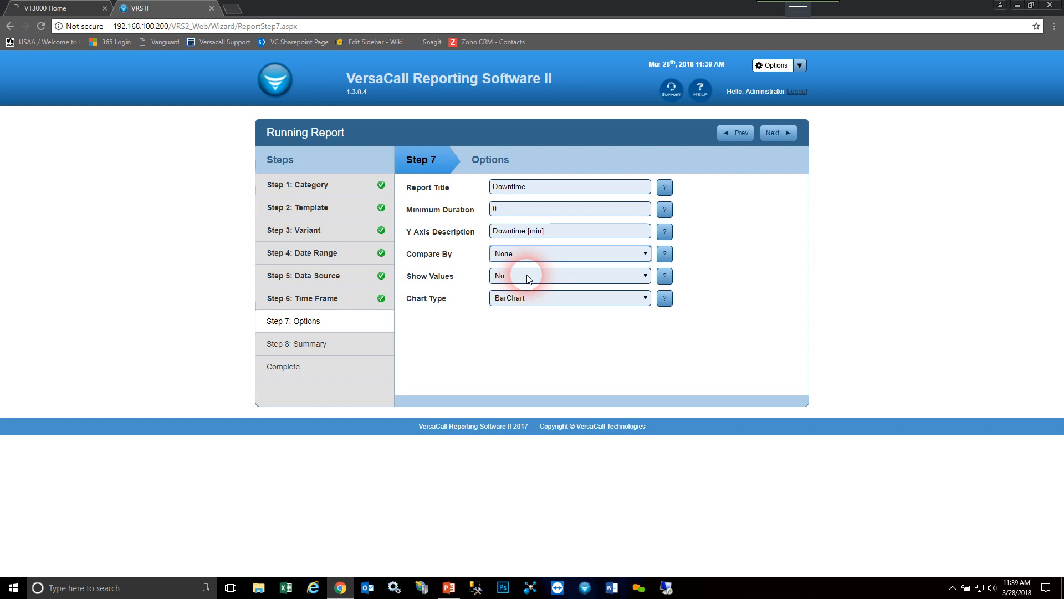
# - Set Show Values to Yes and Chart Type to BarChart, and continue to the summary
pyautogui.click(548, 275)
pyautogui.click(547, 289)
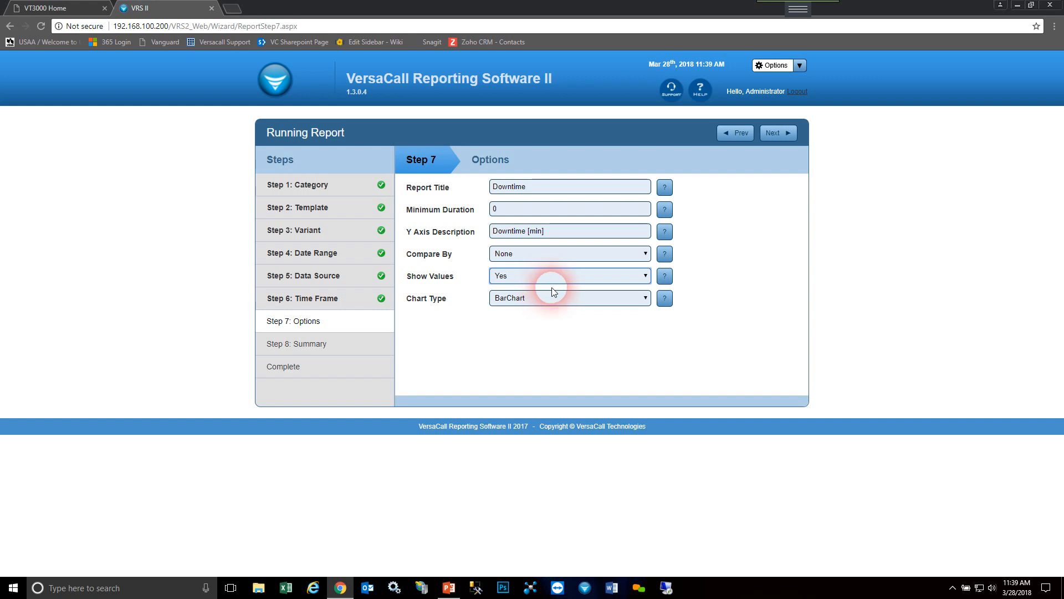
pyautogui.click(555, 300)
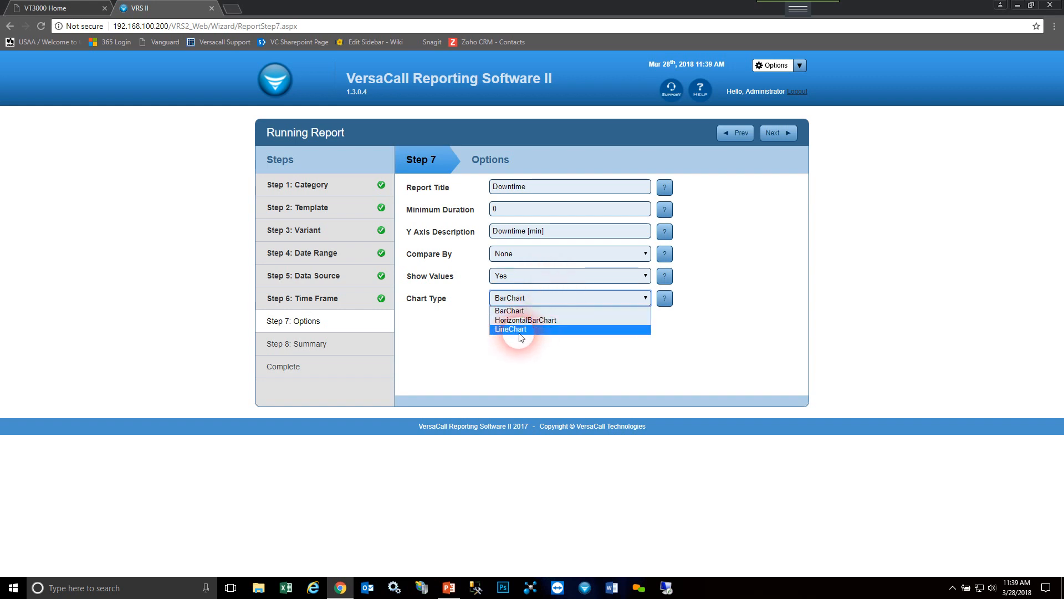
pyautogui.click(510, 310)
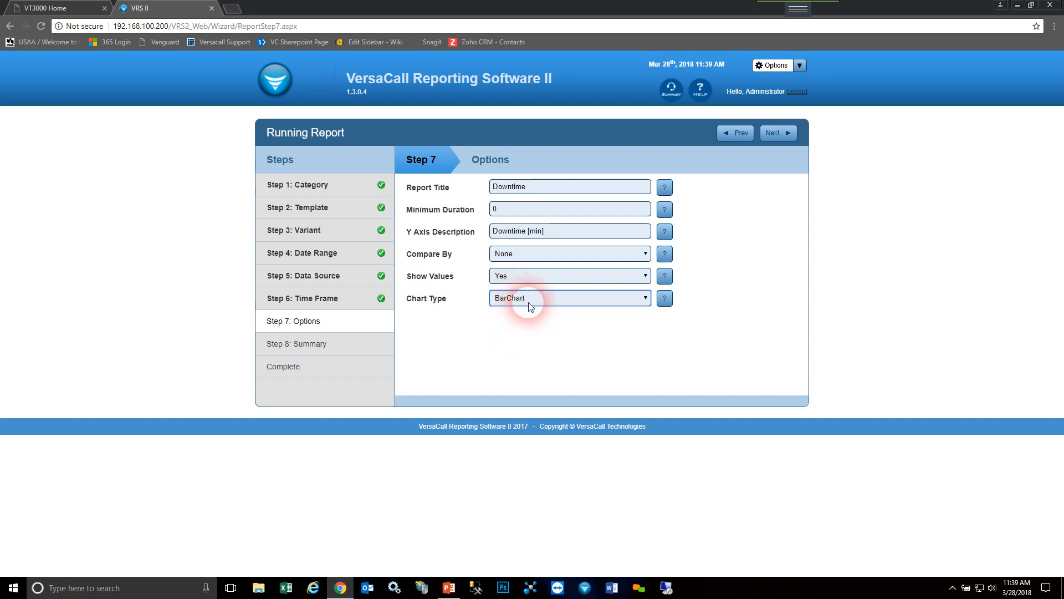
pyautogui.click(776, 133)
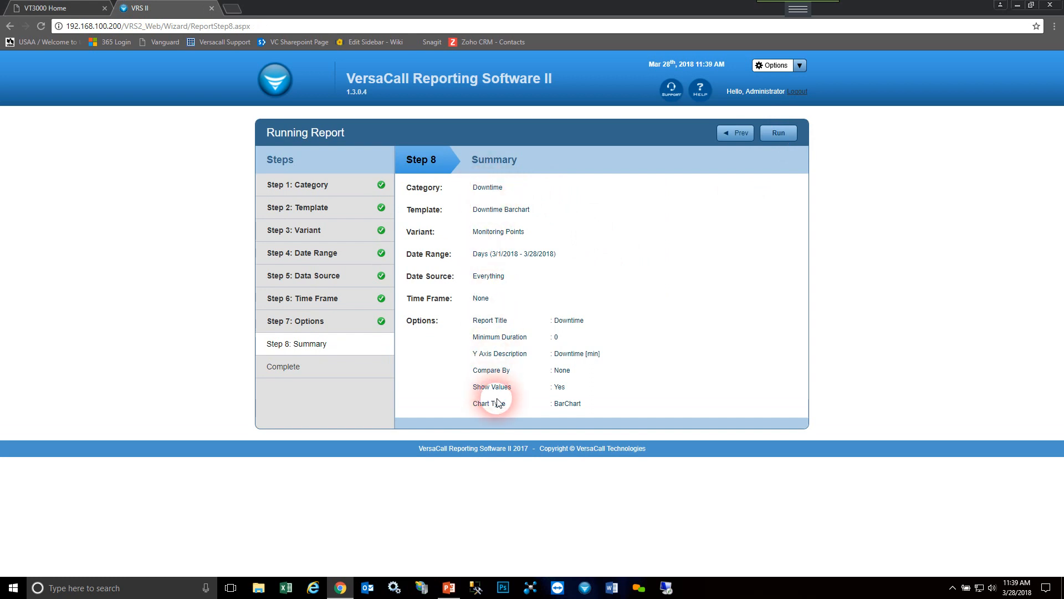
# - Run the Downtime report, view the breakdown of the Maintenance bar, and close the report
pyautogui.click(781, 133)
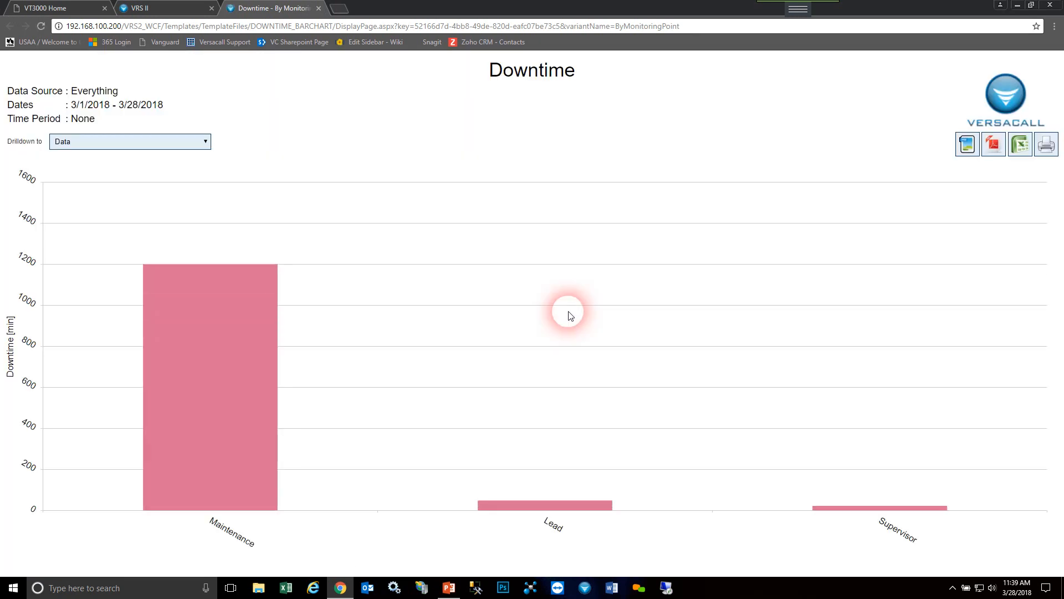
pyautogui.moveTo(208, 292)
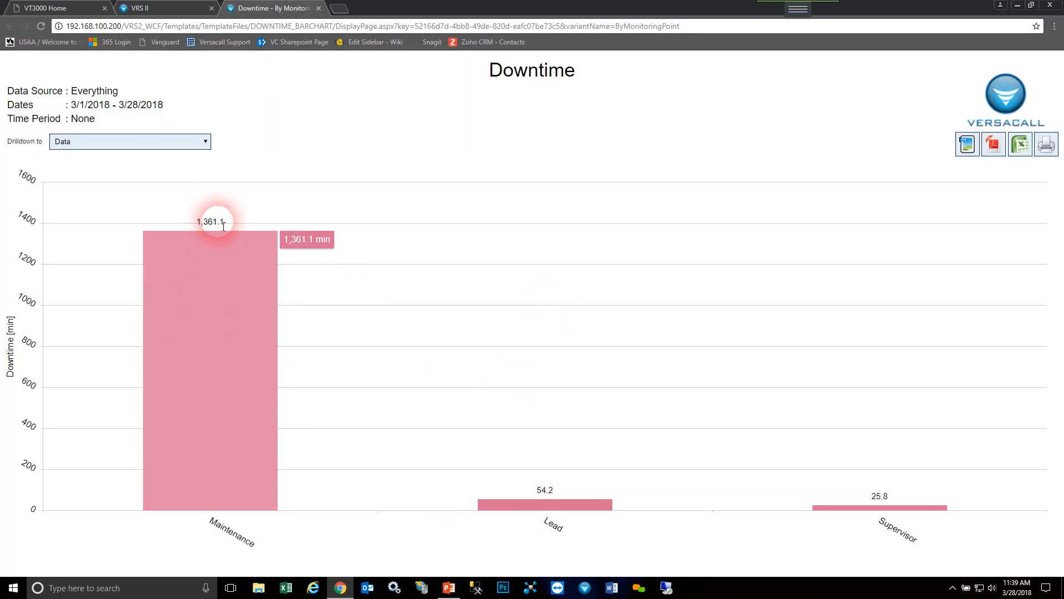
pyautogui.click(201, 358)
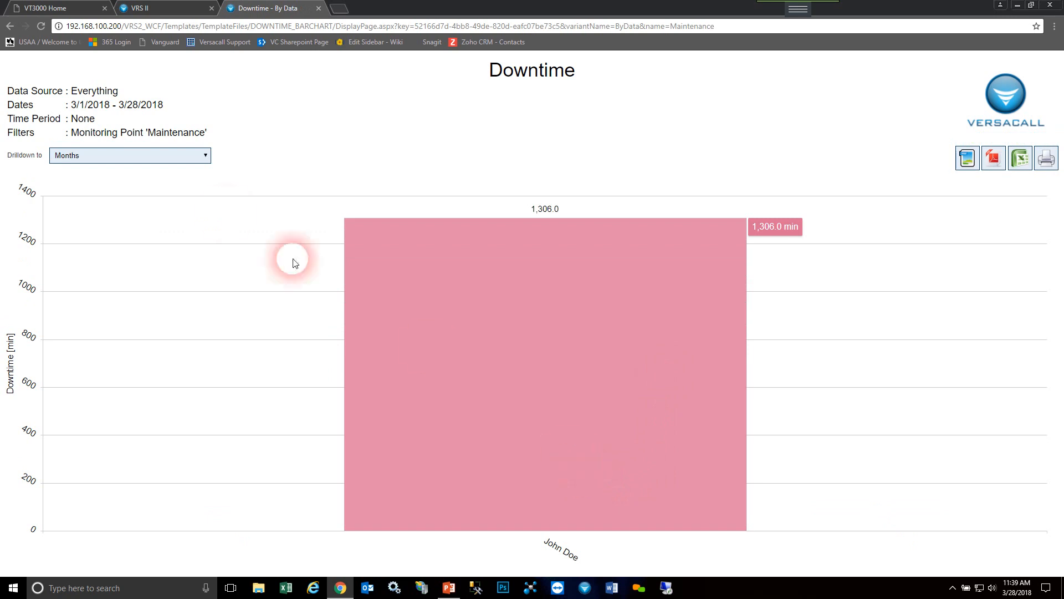
pyautogui.click(12, 28)
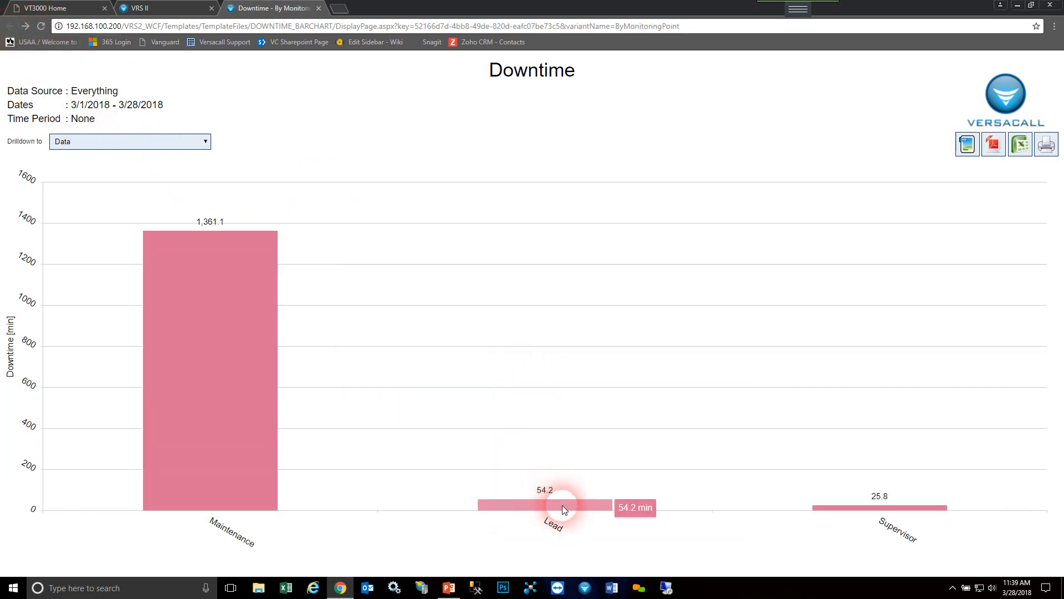
pyautogui.moveTo(876, 511)
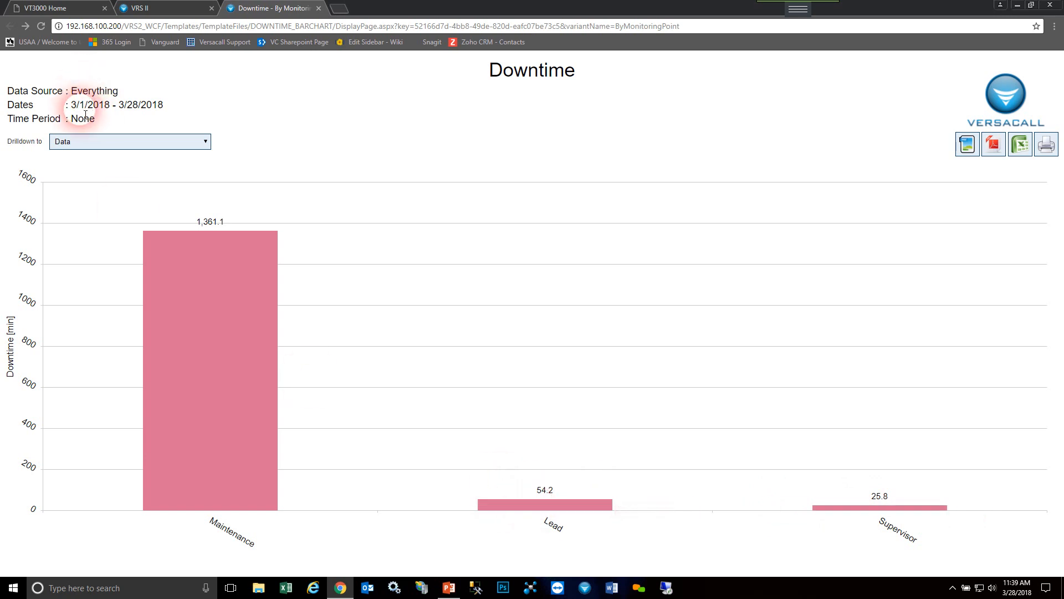
pyautogui.moveTo(223, 370)
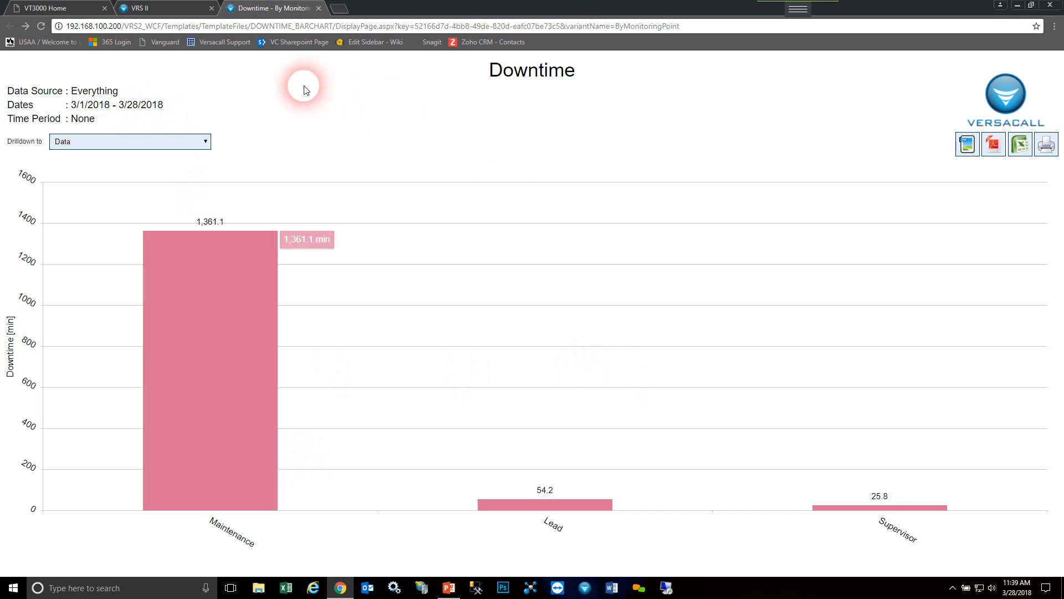
pyautogui.click(319, 9)
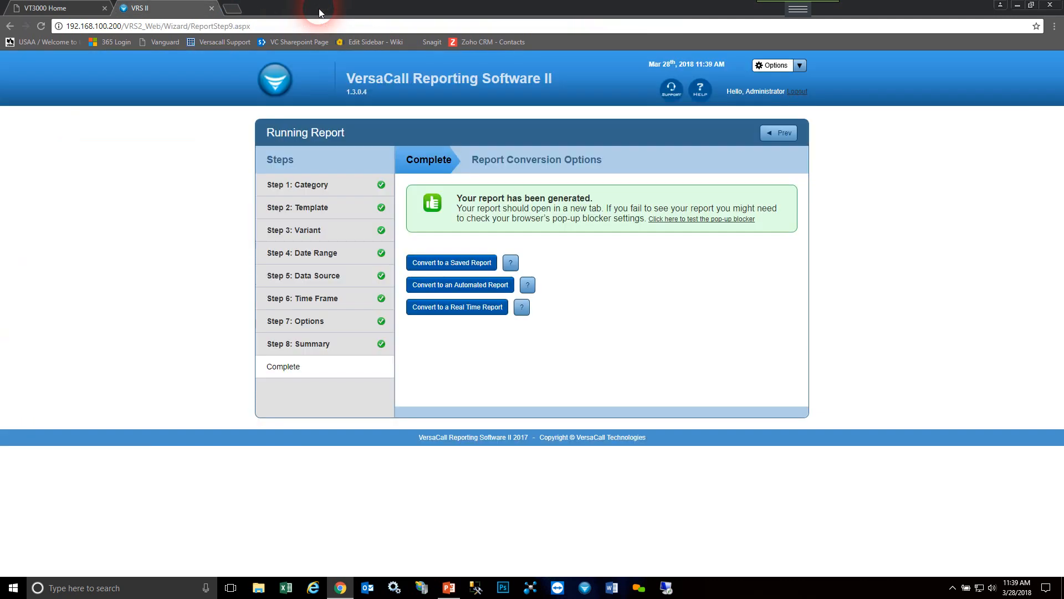
# - Convert the generated report to an automated report and name it Test
pyautogui.click(500, 285)
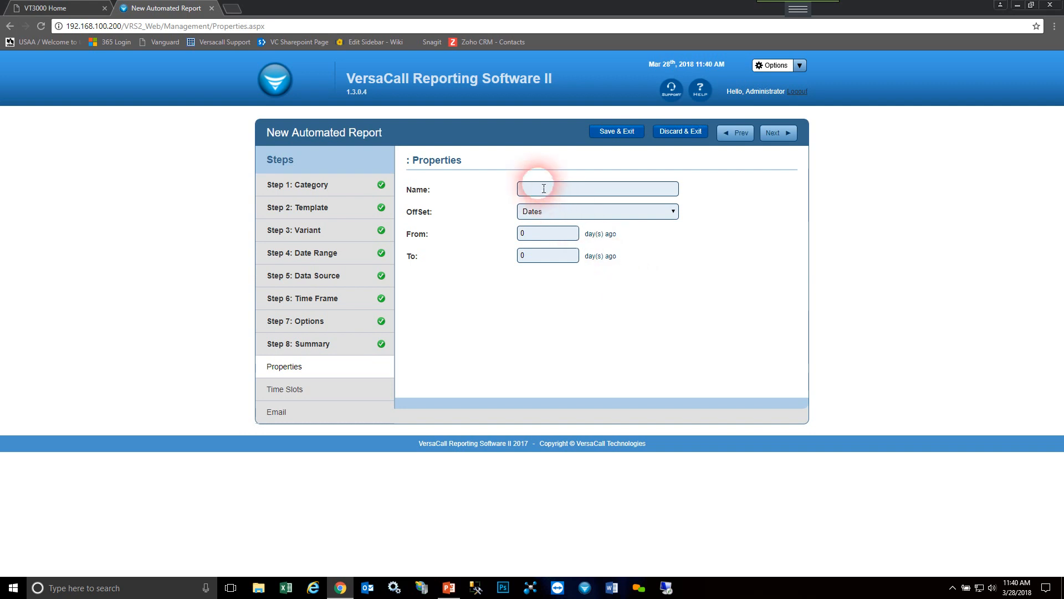
pyautogui.click(544, 189)
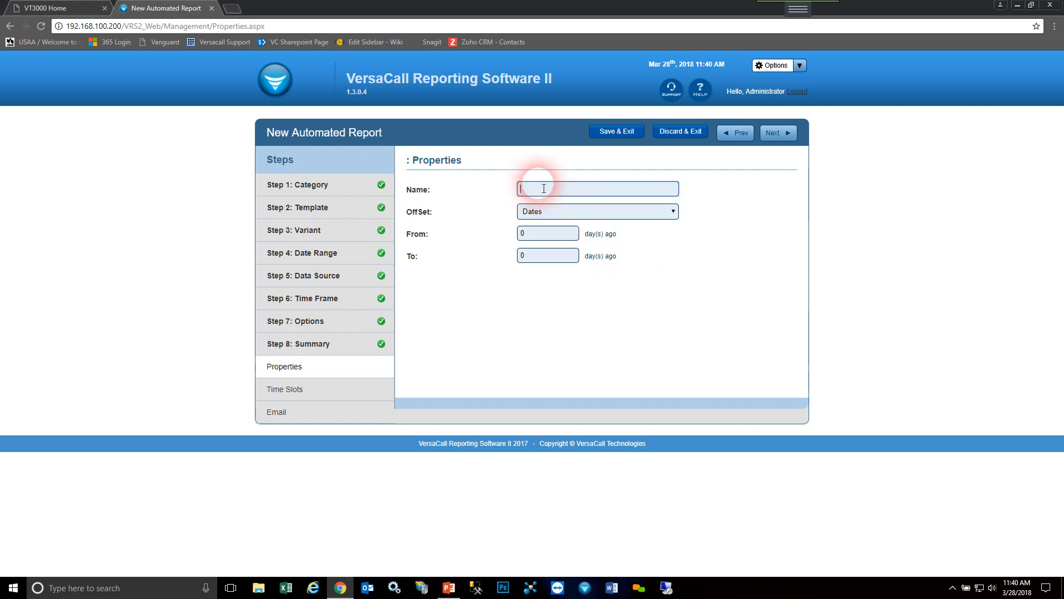
pyautogui.write('Test')
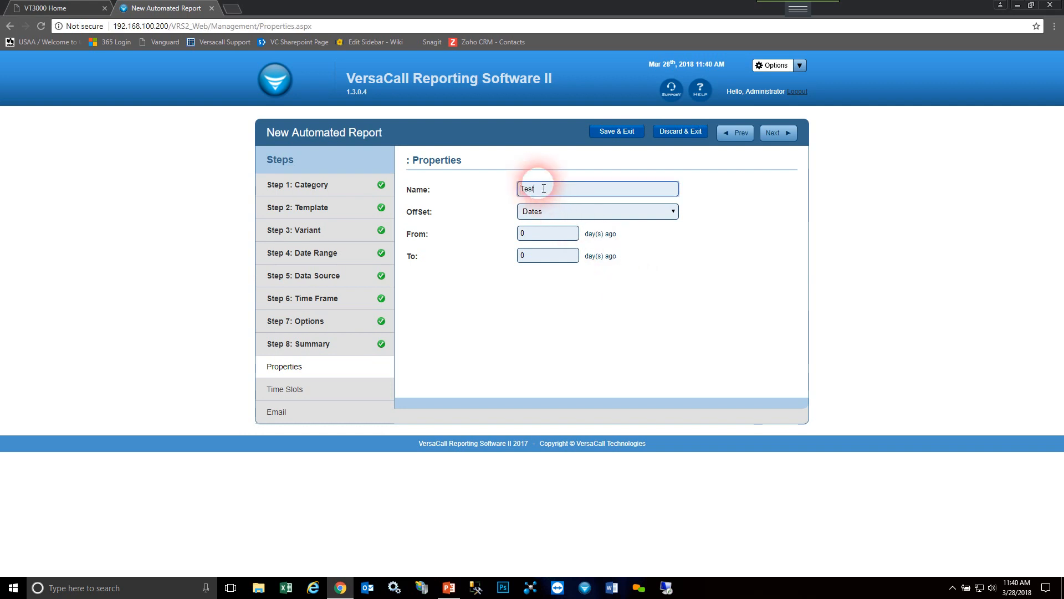
# - Check the offset unit choices, keep Dates, set the range to start 7 days ago, and continue to the time slots
pyautogui.click(559, 239)
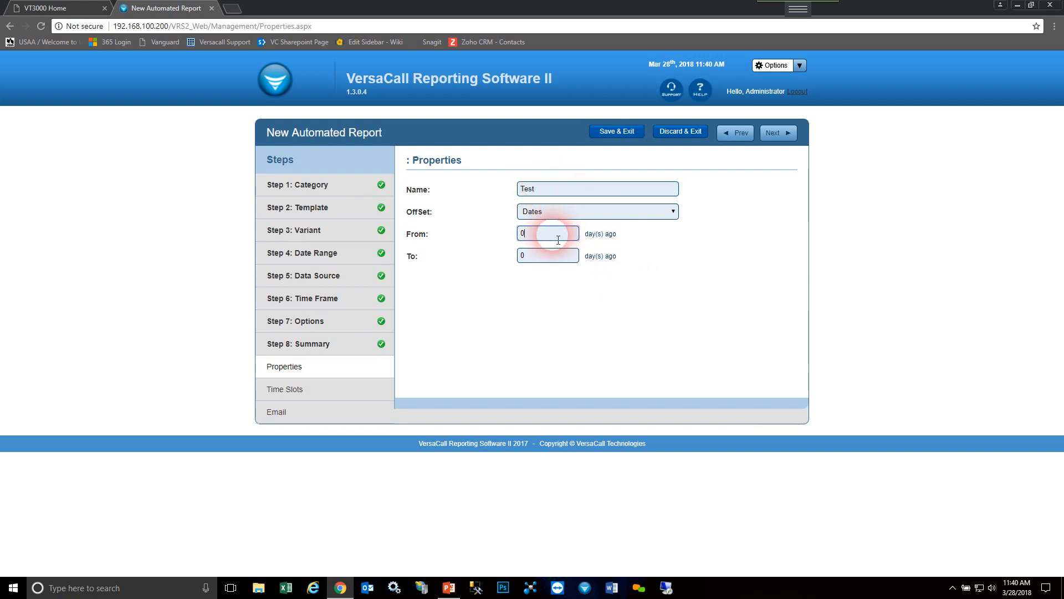
pyautogui.click(565, 212)
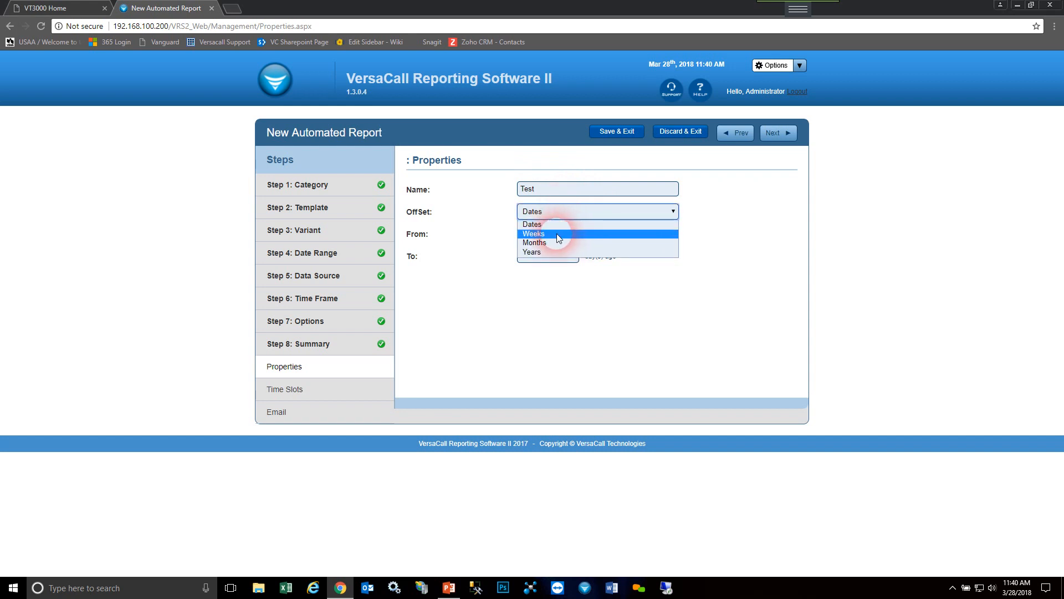
pyautogui.click(698, 253)
pyautogui.click(532, 234)
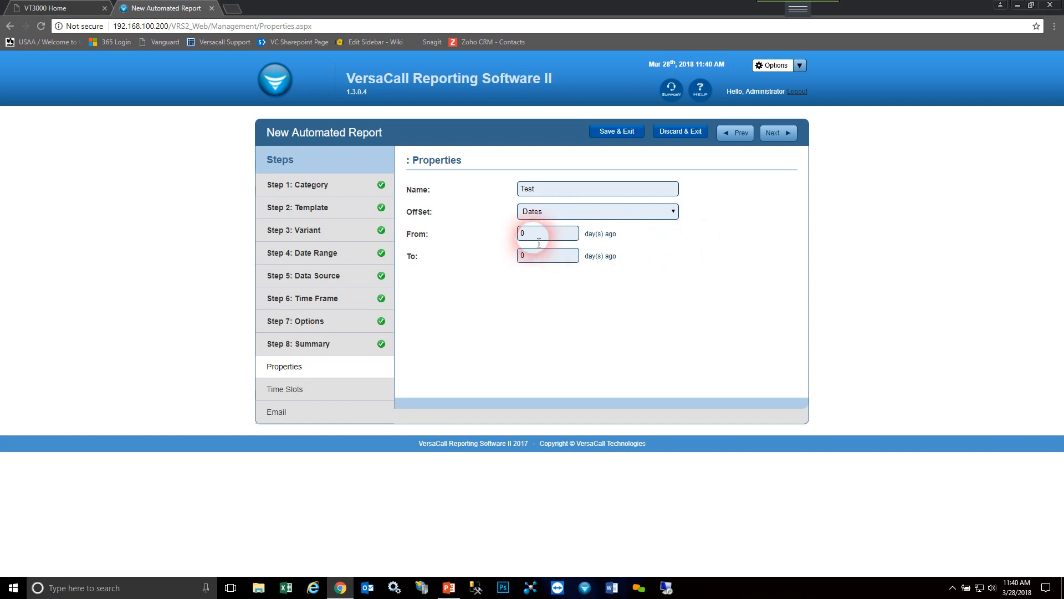
pyautogui.write('7')
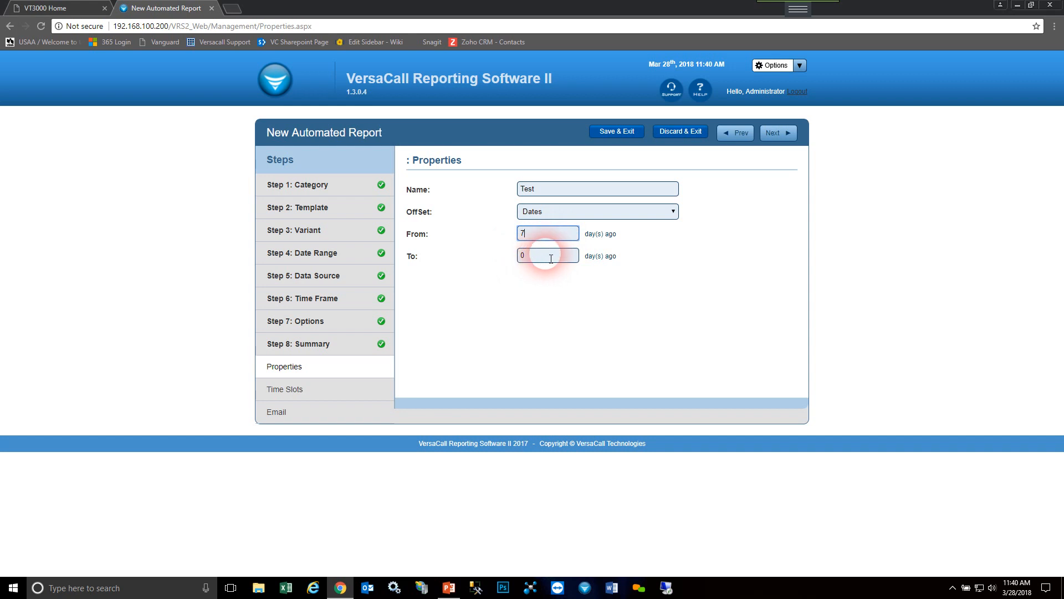
pyautogui.click(773, 135)
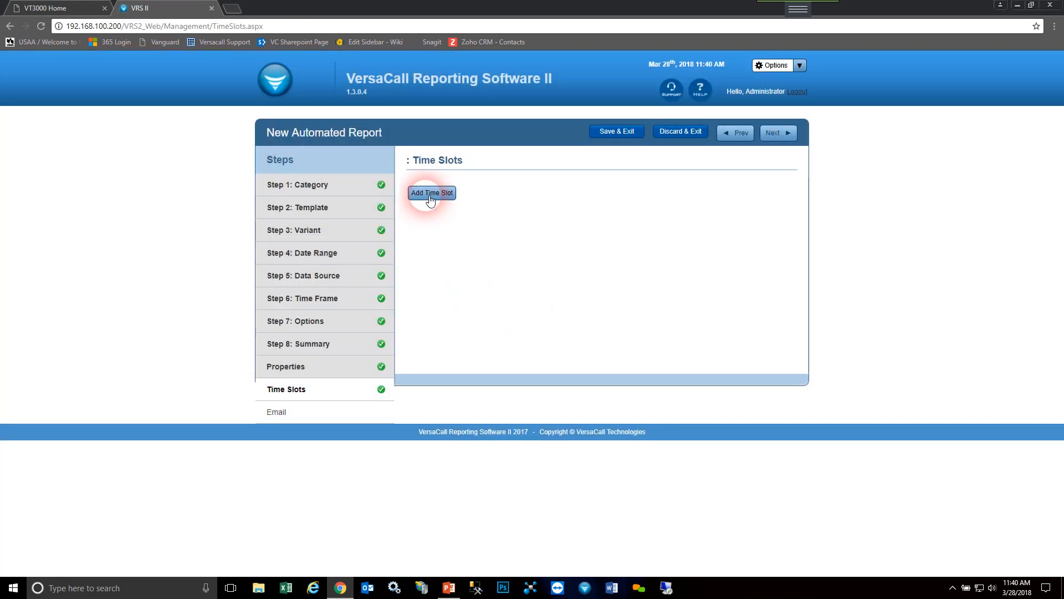
# - Add a time slot with the Every Day frequency, running at 1:30 AM on Monday
pyautogui.click(432, 194)
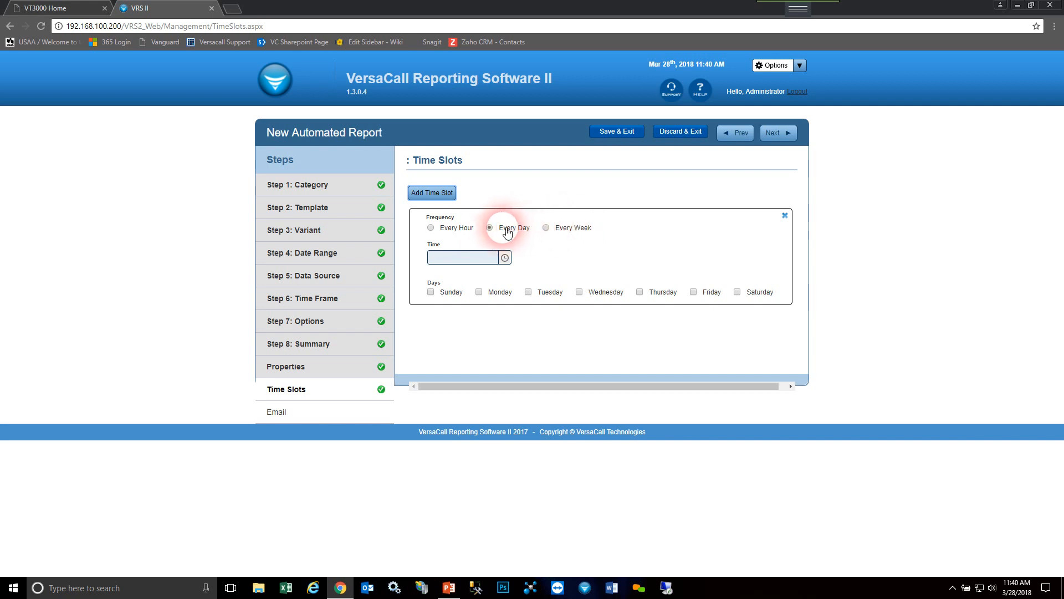
pyautogui.click(480, 293)
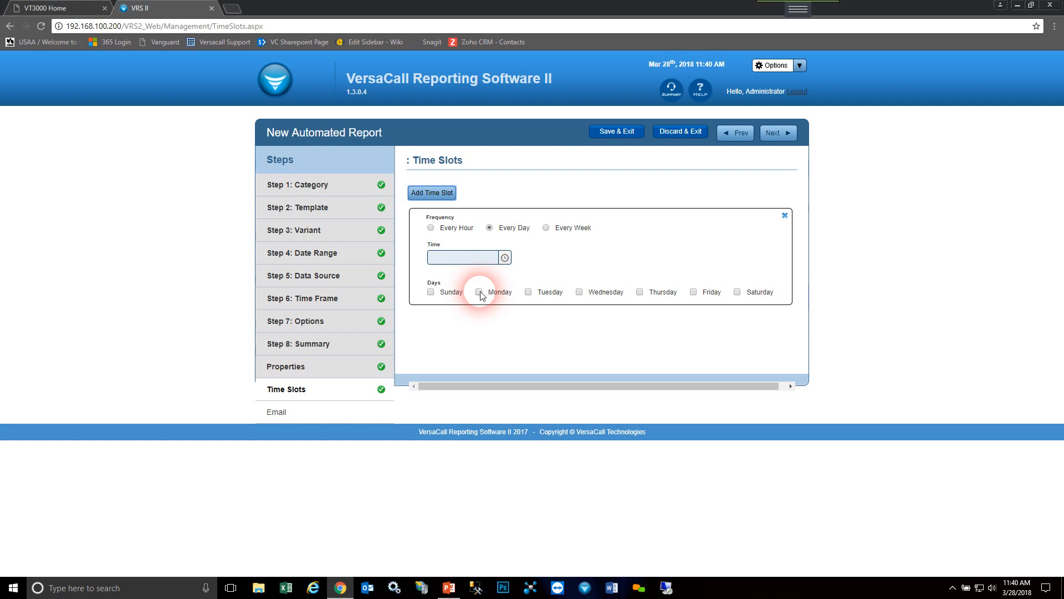
pyautogui.click(503, 258)
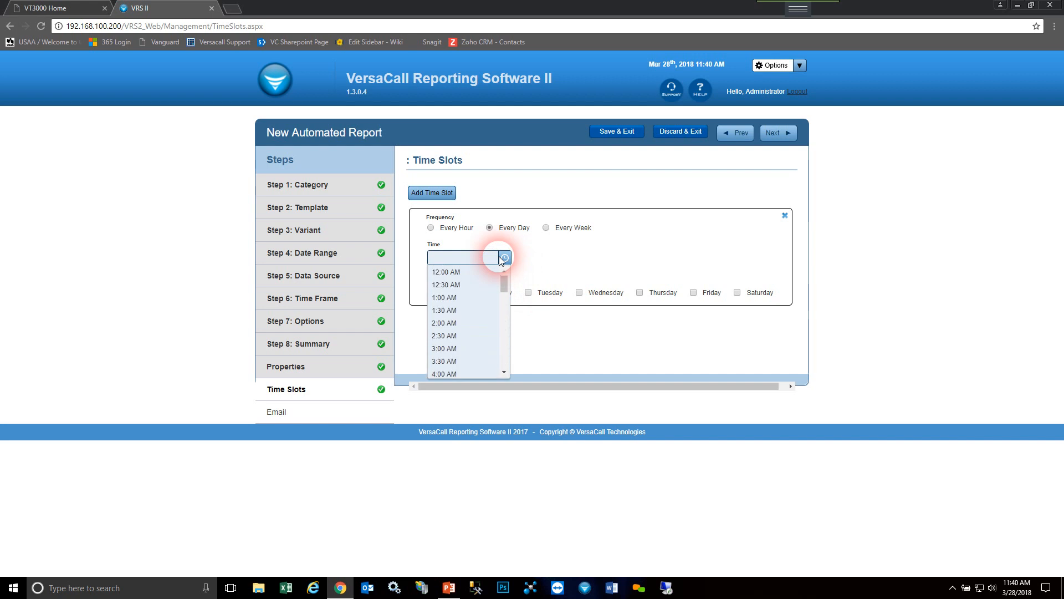
pyautogui.click(446, 311)
pyautogui.click(719, 274)
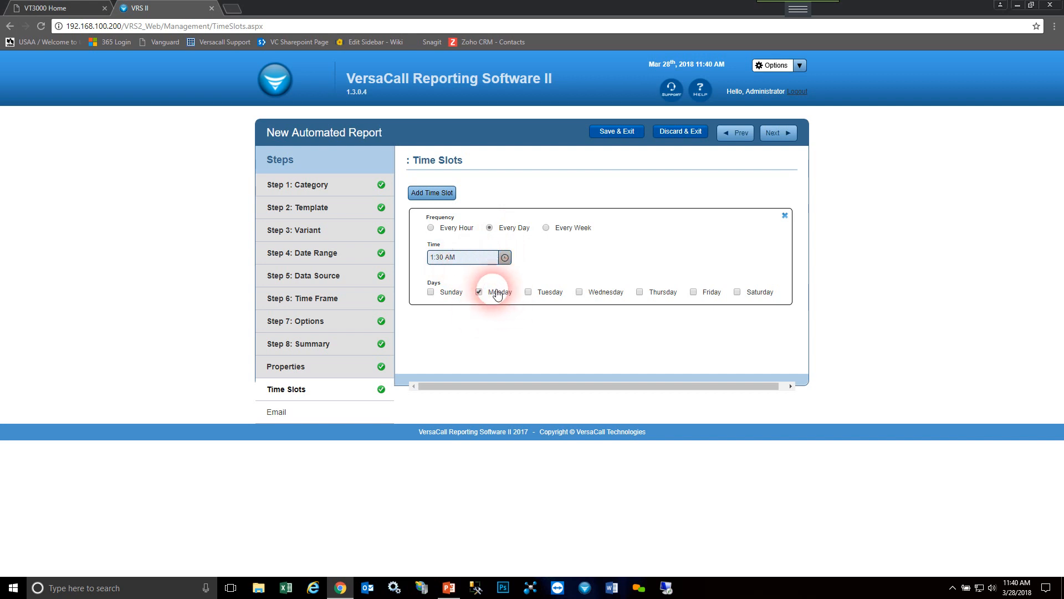
# - Try the Every Hour frequency at 15 minutes past the hour, and switch the slot back to Every Day
pyautogui.click(430, 228)
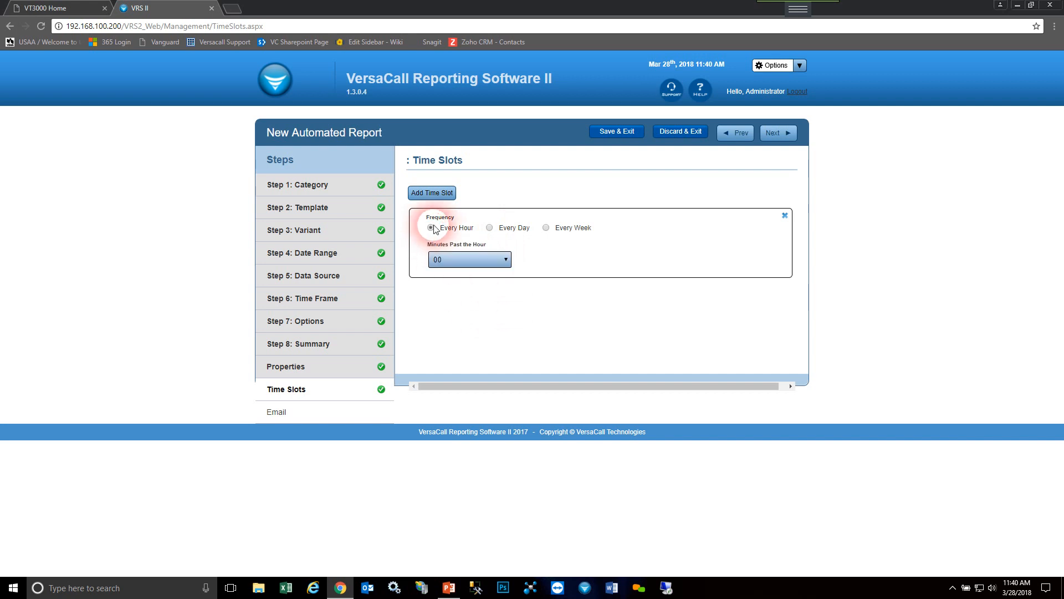
pyautogui.click(500, 260)
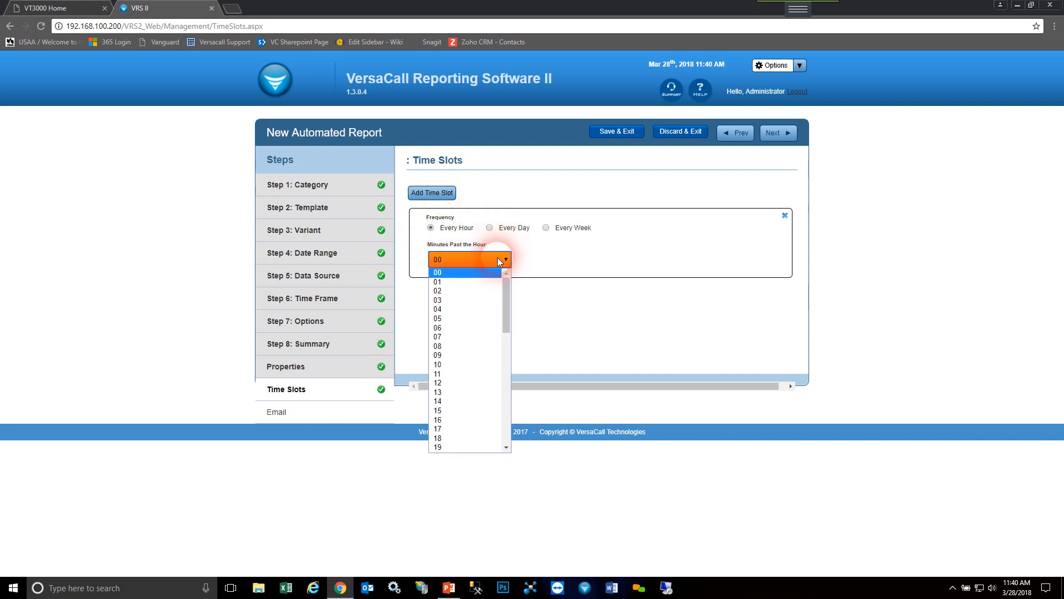
pyautogui.click(471, 410)
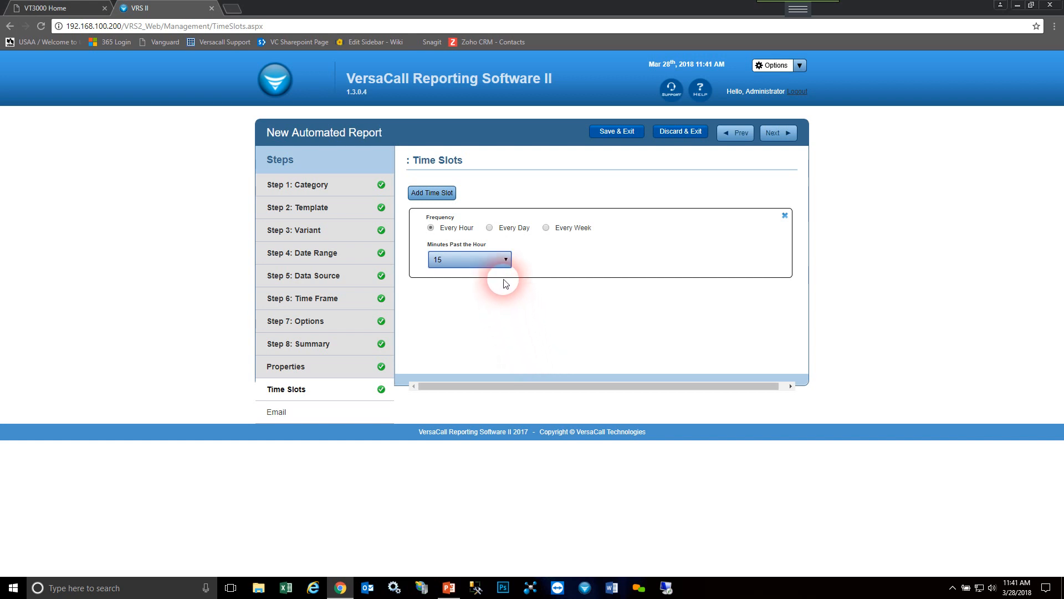
pyautogui.click(490, 228)
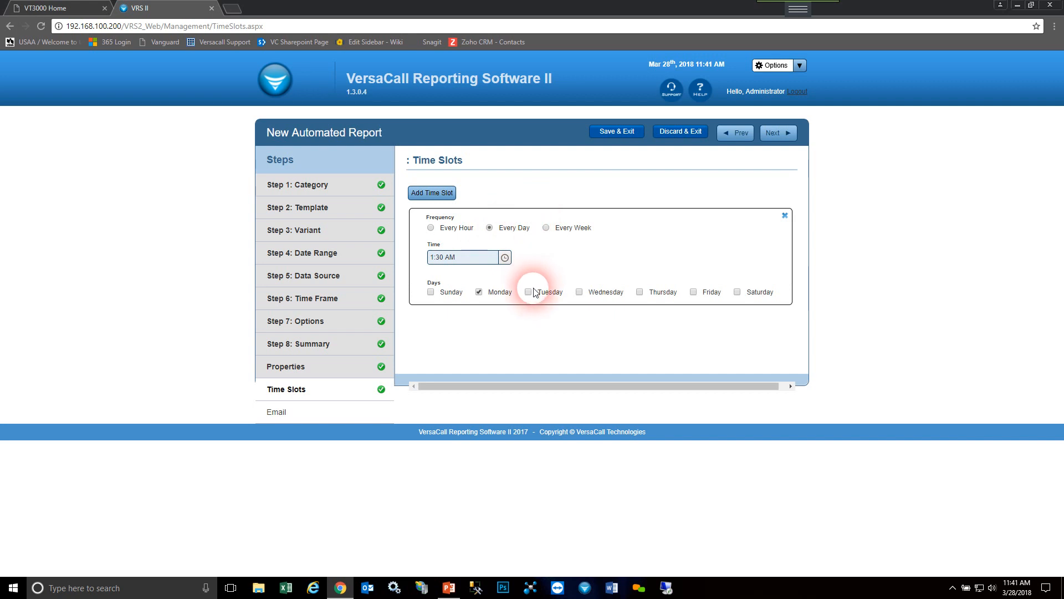
# - Set the time slot to 4:00 AM on Friday only, and continue to the email settings
pyautogui.click(692, 293)
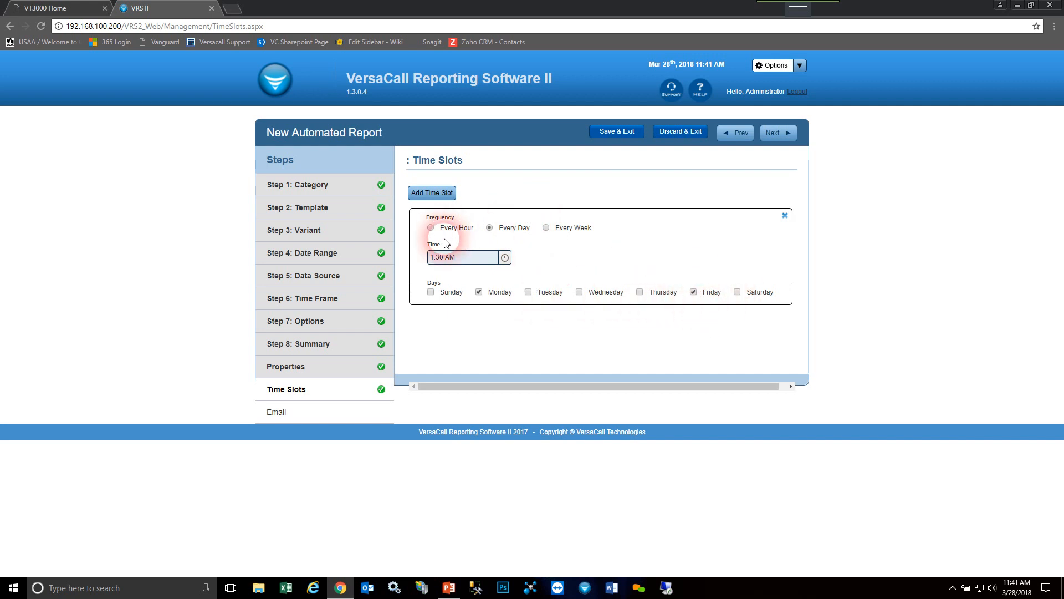
pyautogui.click(504, 258)
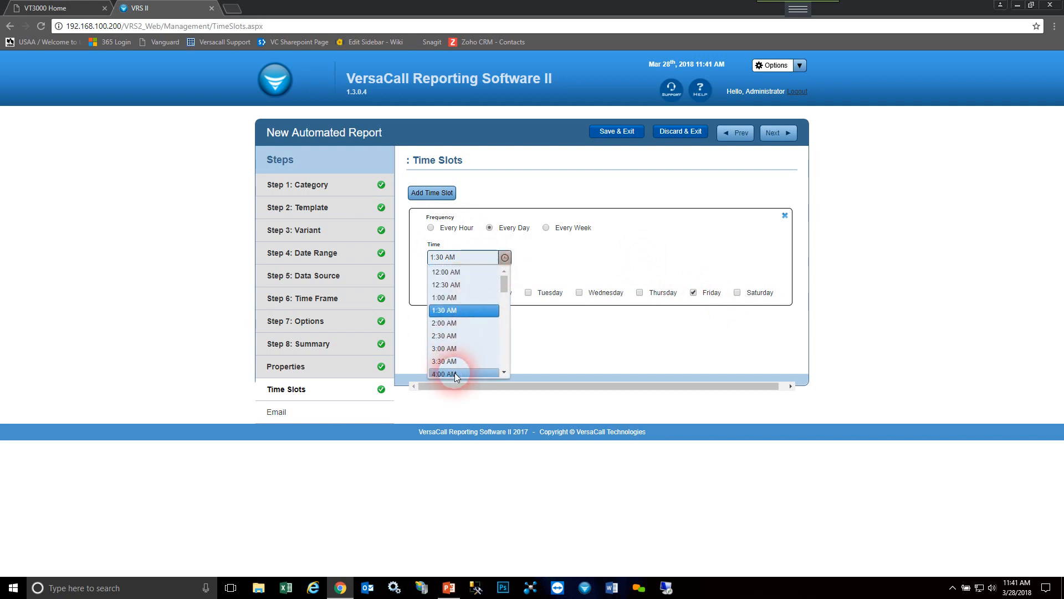
pyautogui.click(454, 371)
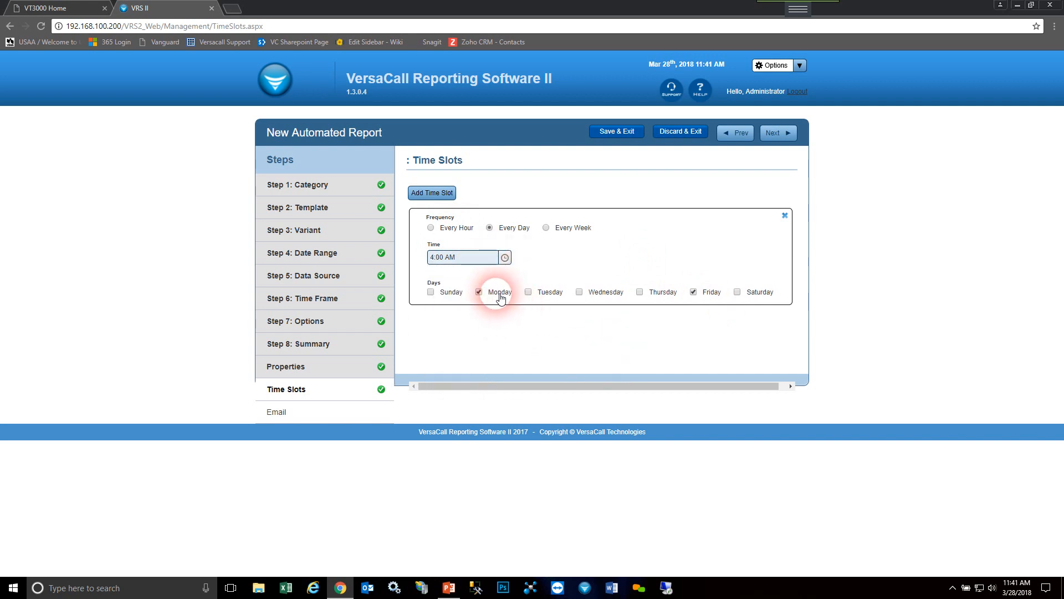
pyautogui.click(480, 294)
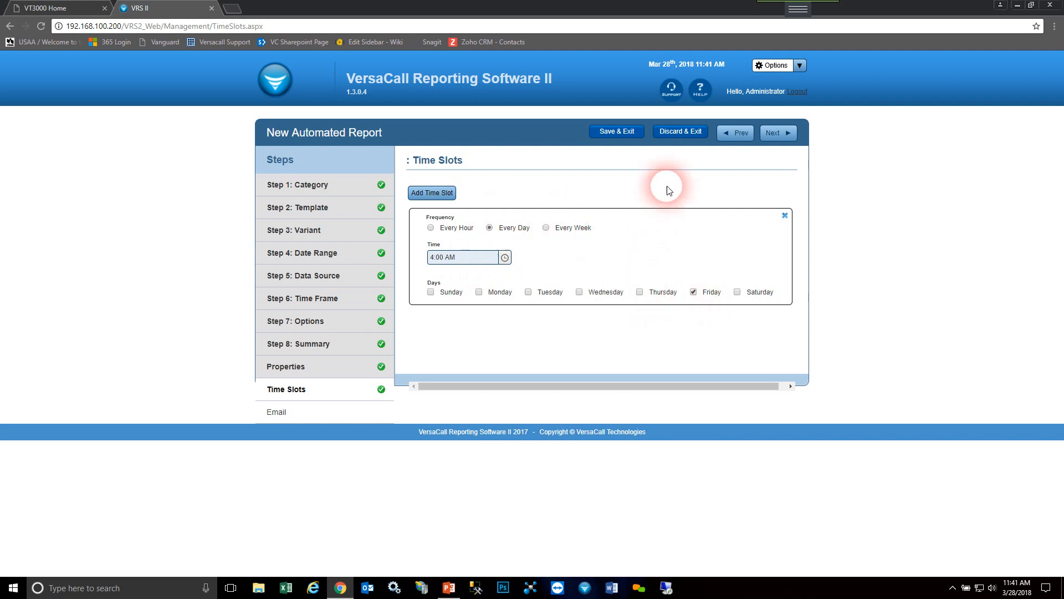
pyautogui.click(782, 133)
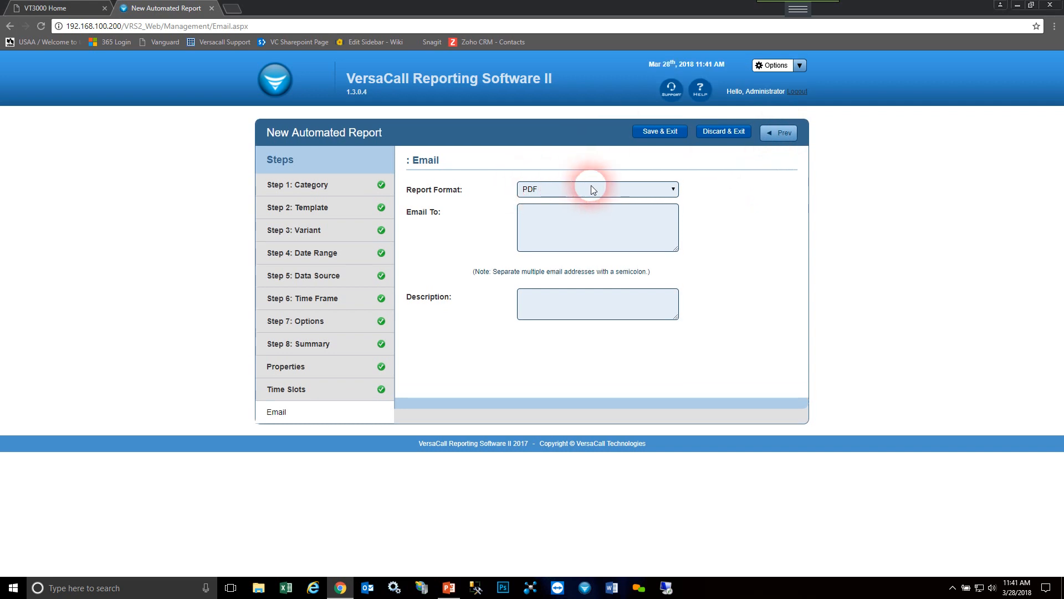
# - Review the report format choices, keep PDF, and enter two recipient email addresses separated by a semicolon
pyautogui.click(673, 190)
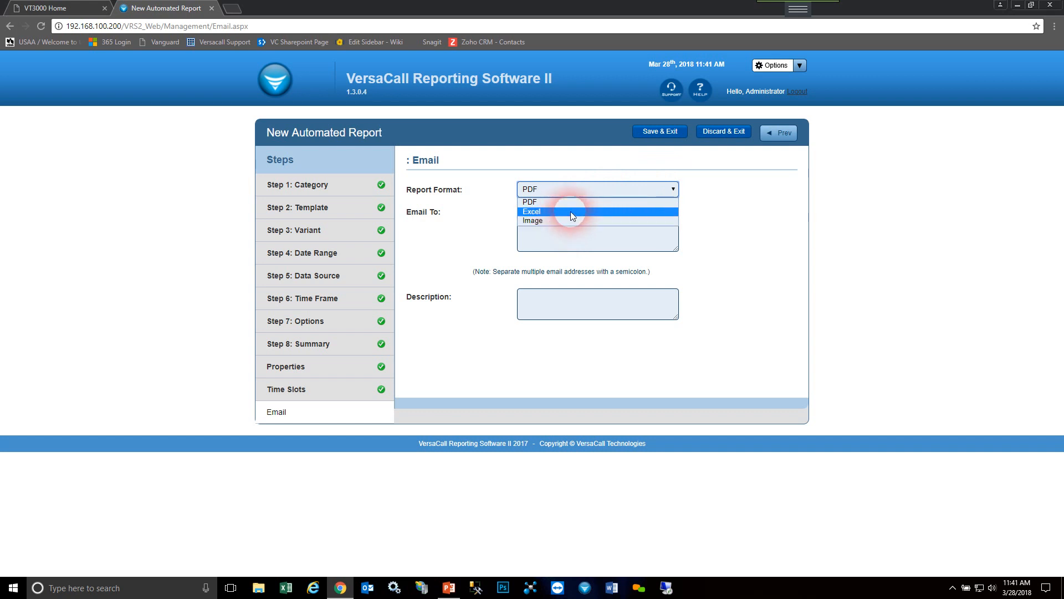
pyautogui.click(735, 202)
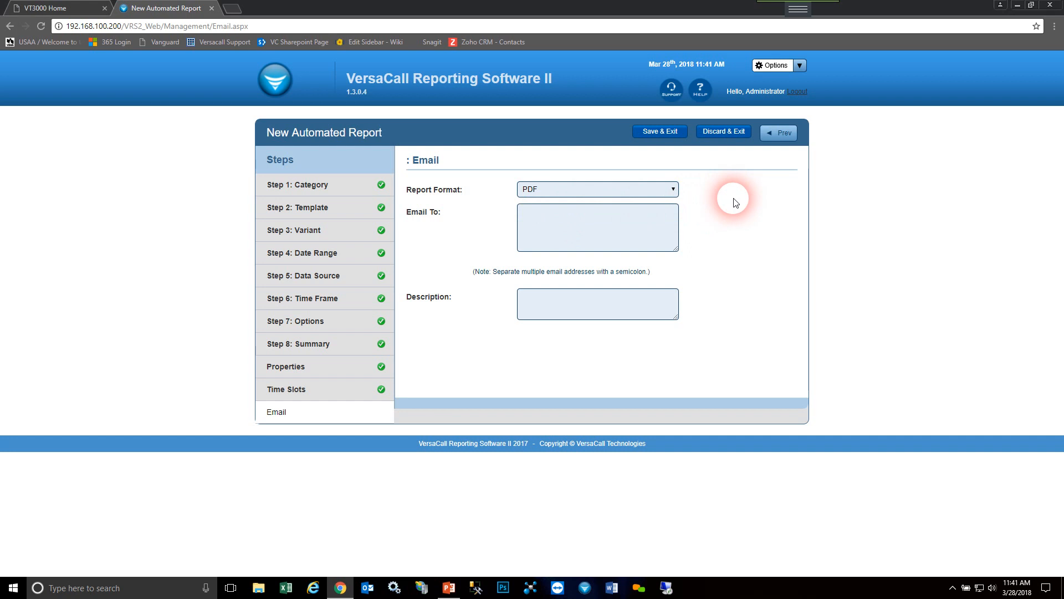
pyautogui.click(623, 189)
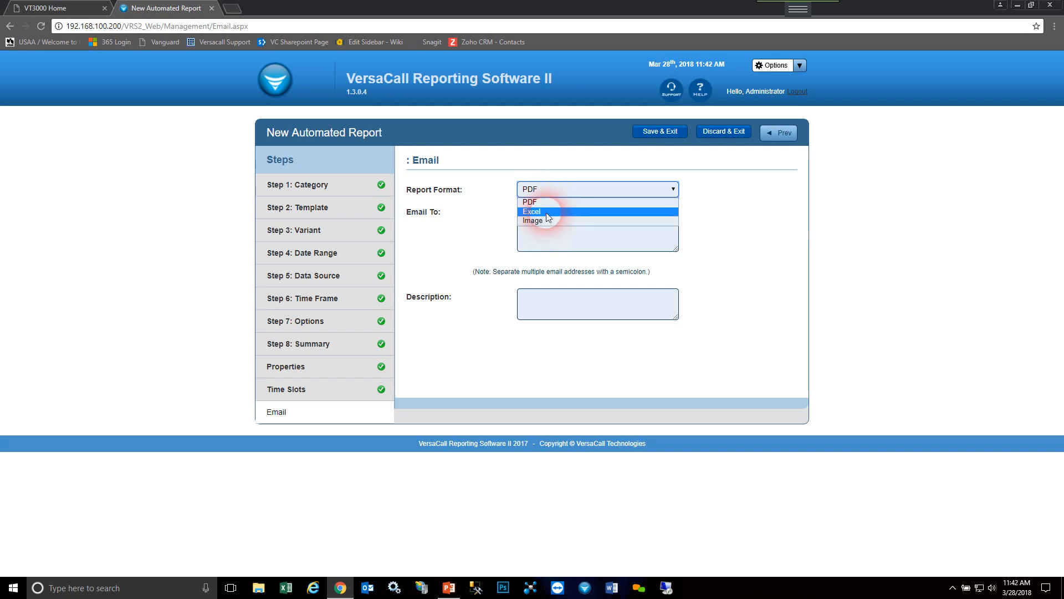
pyautogui.click(790, 220)
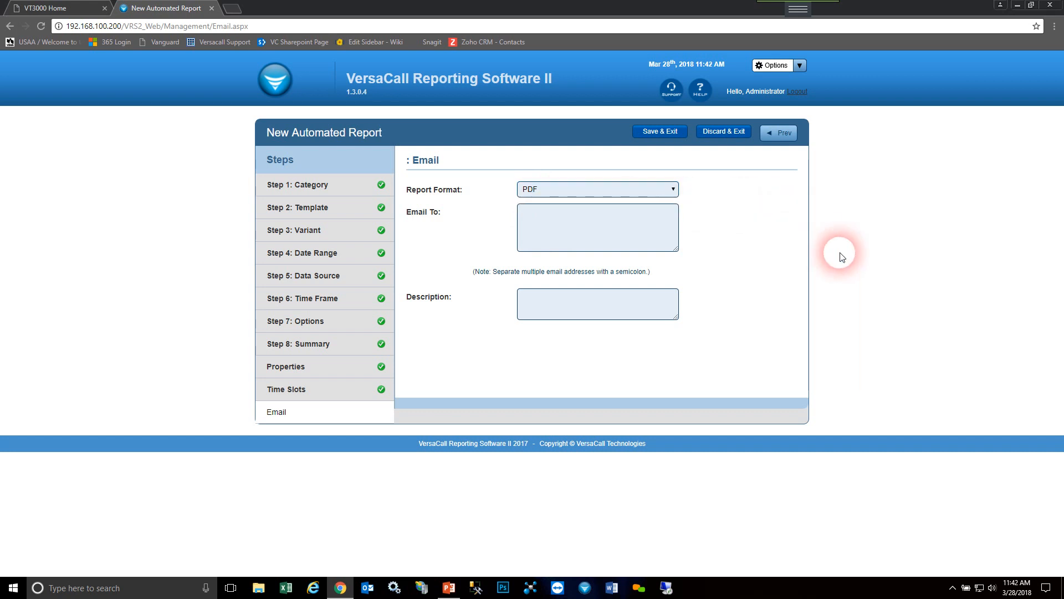
pyautogui.click(540, 213)
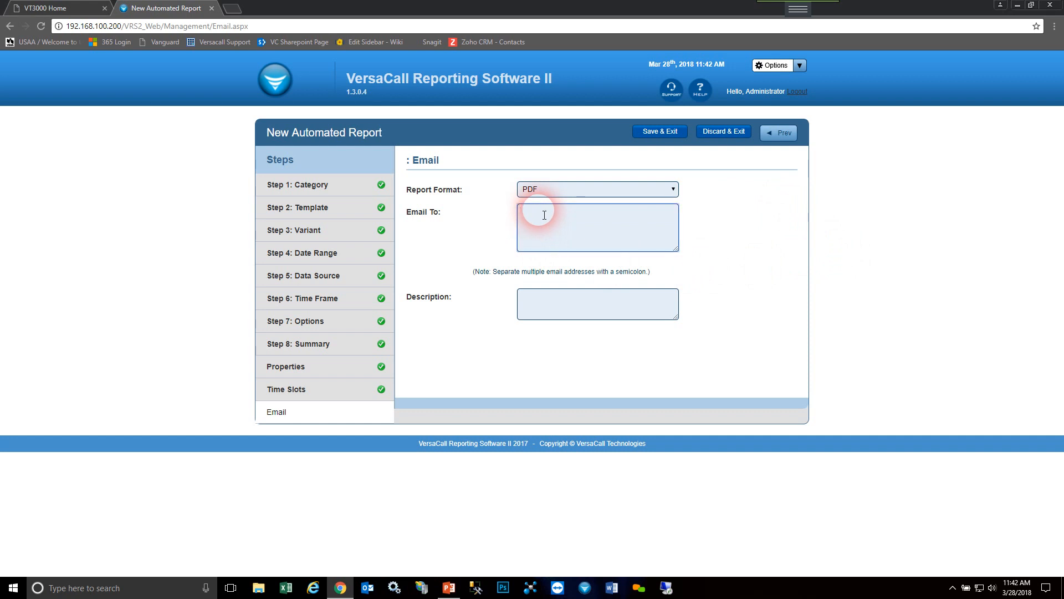
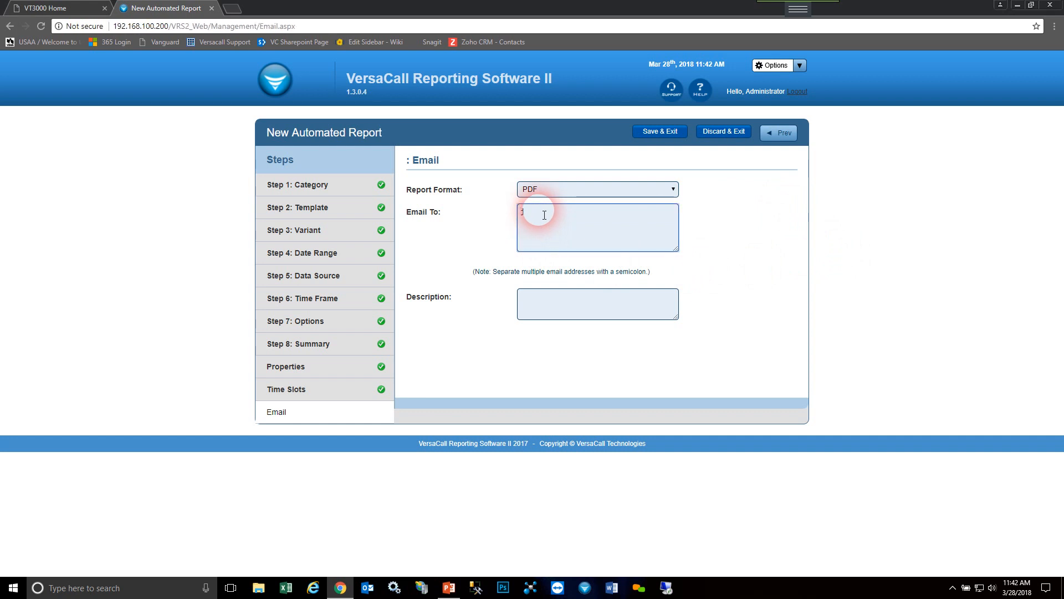
pyautogui.write(';')
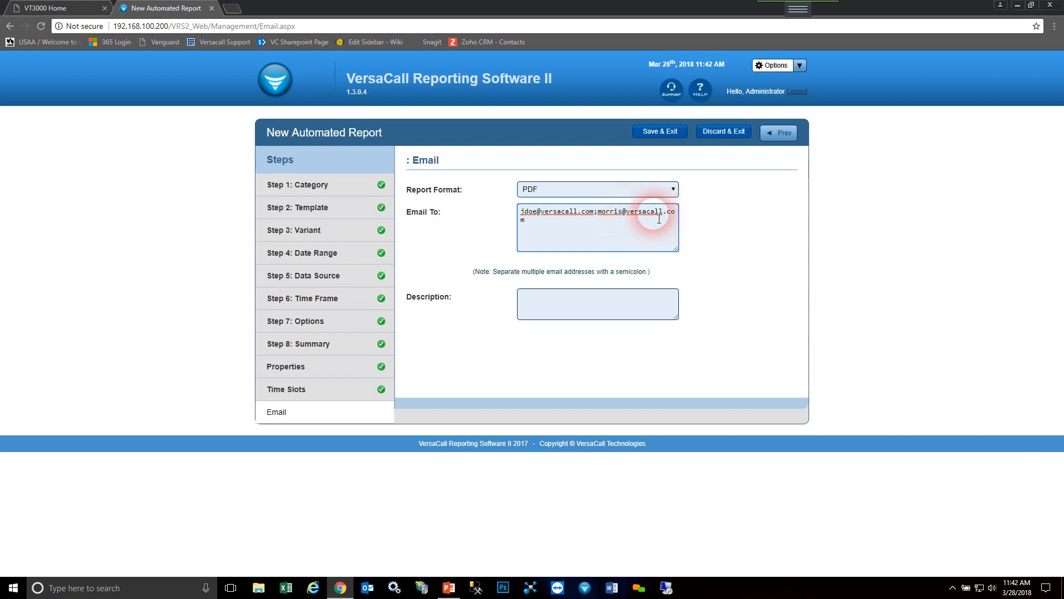
# - Set the email description to "Incident Report for Week" and save the automated report
pyautogui.click(614, 292)
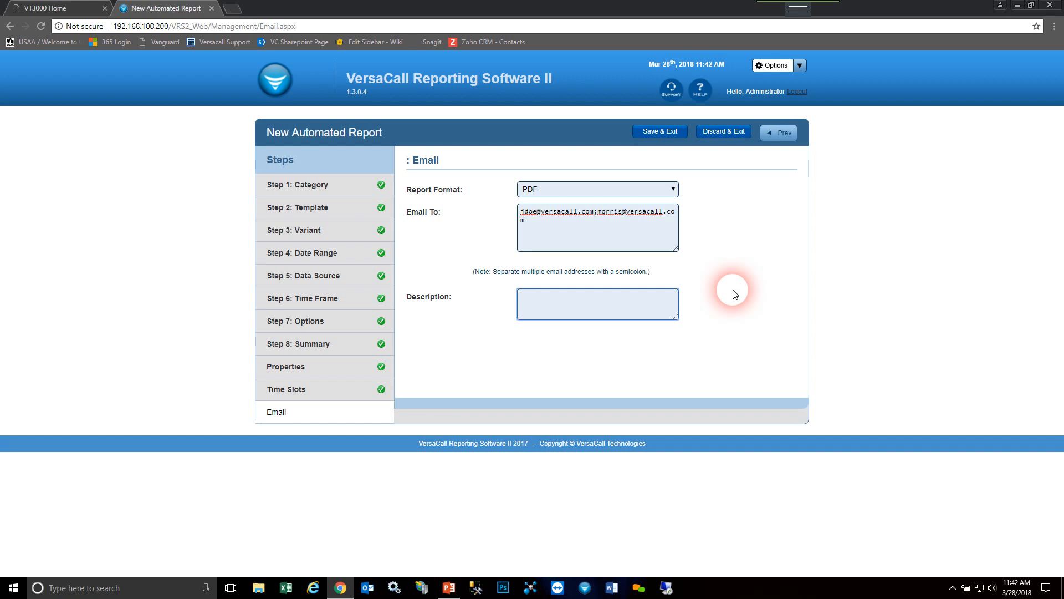
pyautogui.write('Incident Report for Week')
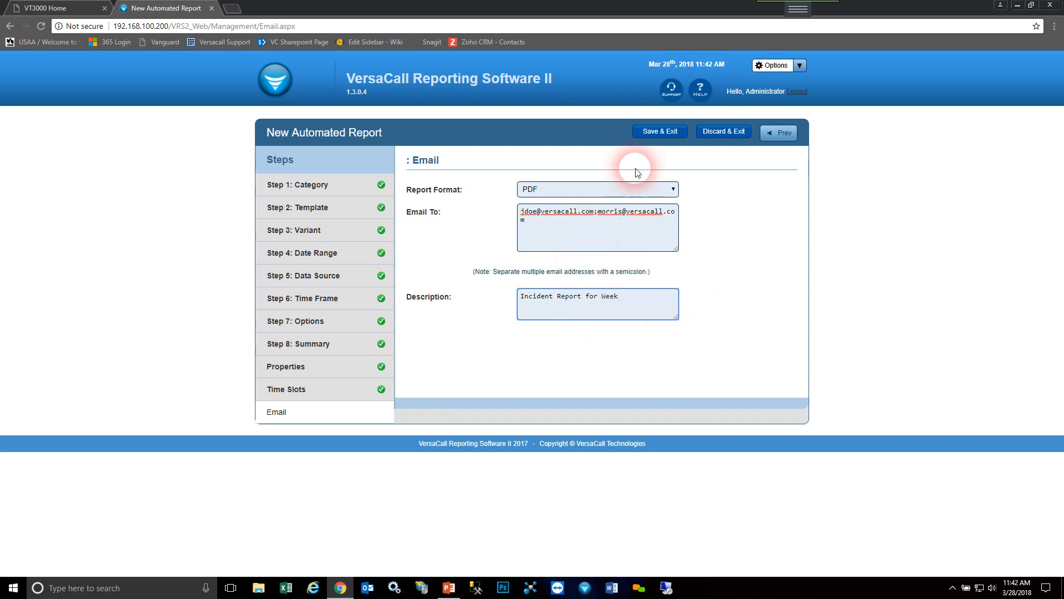
pyautogui.click(682, 135)
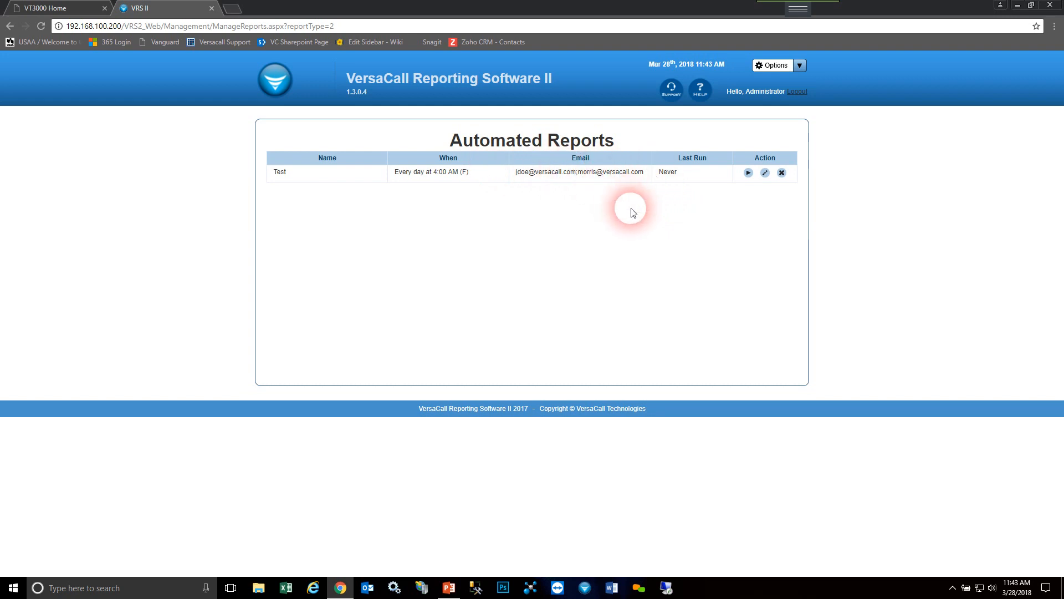
# - Open Saved Test 3 from the saved reports for editing, review the offset choices, keep Dates, and save and exit
pyautogui.click(282, 82)
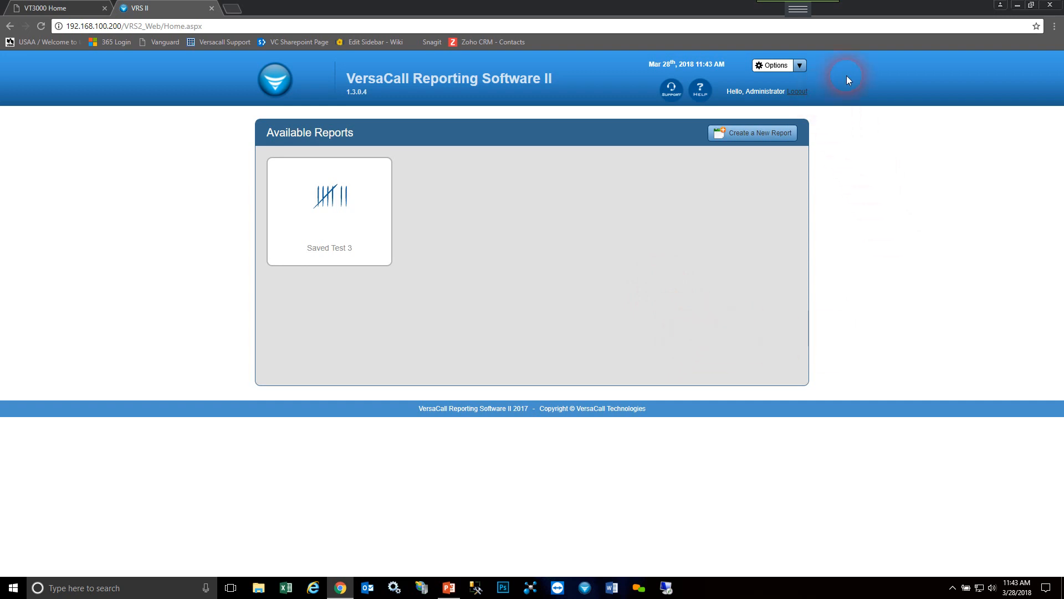
pyautogui.click(800, 67)
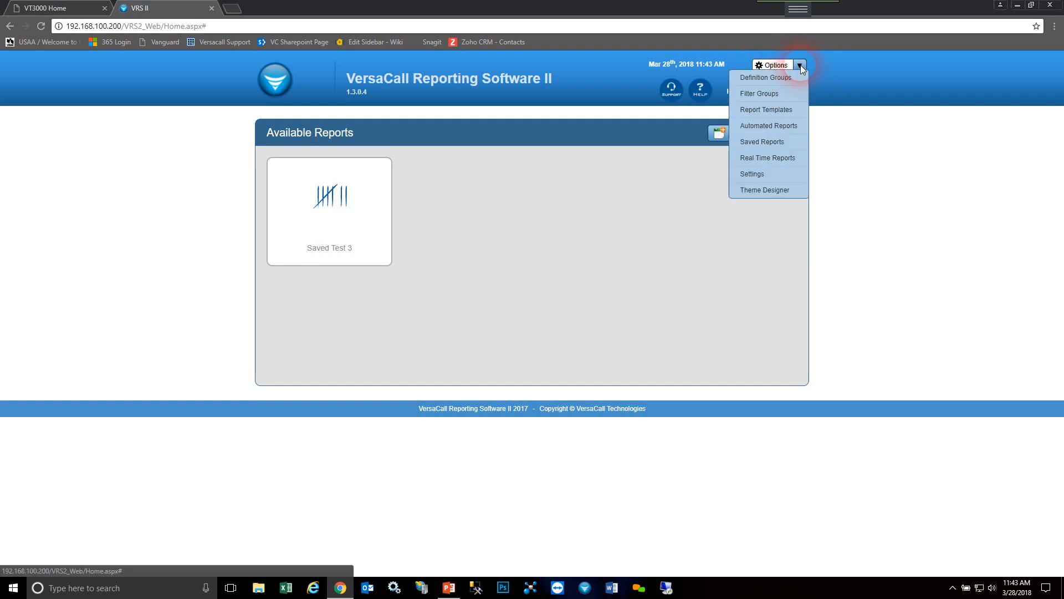
pyautogui.click(781, 144)
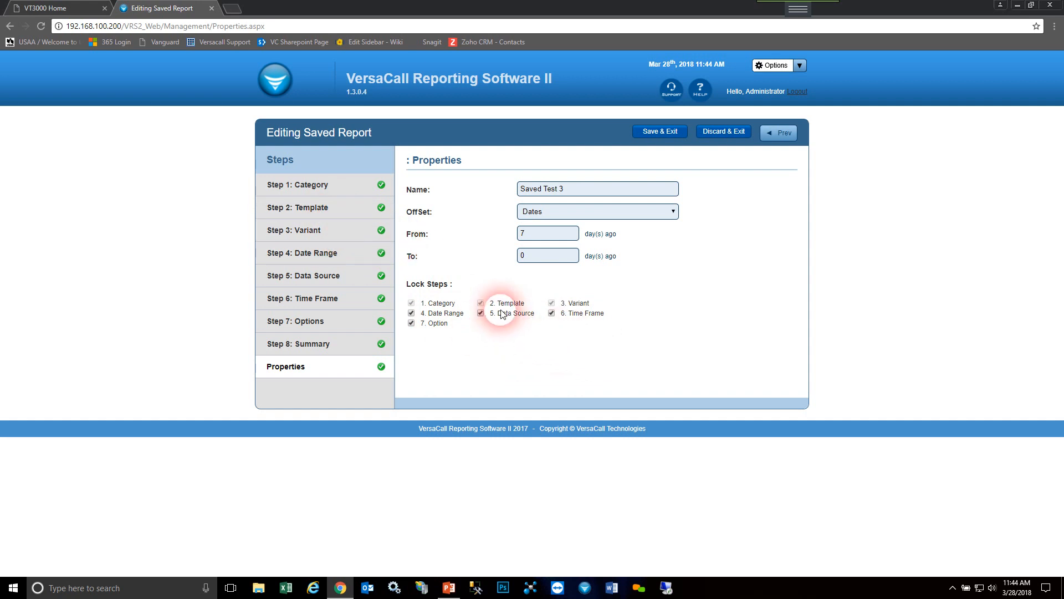
pyautogui.click(585, 211)
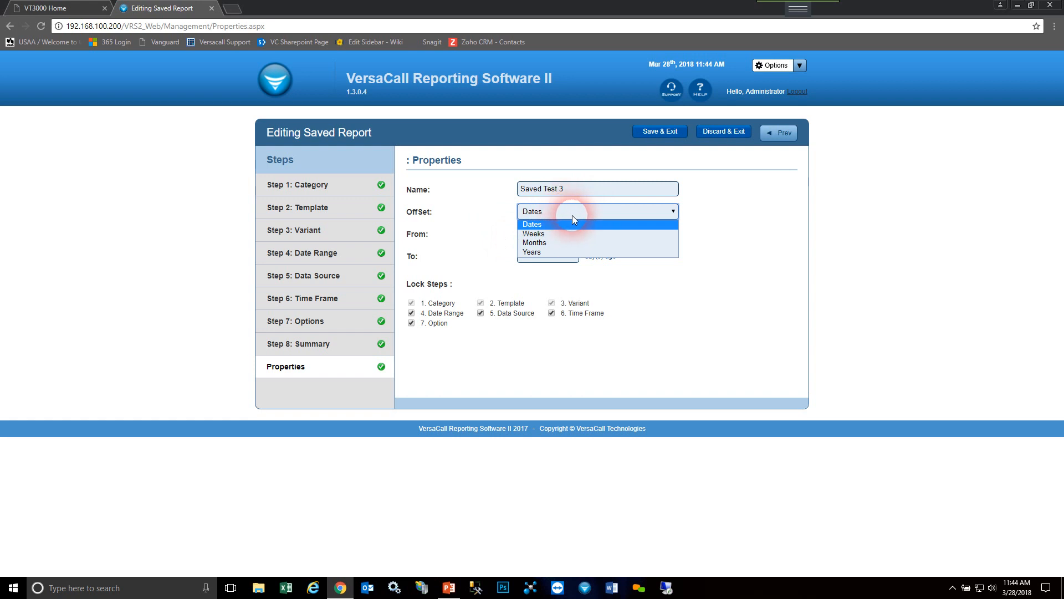
pyautogui.click(573, 210)
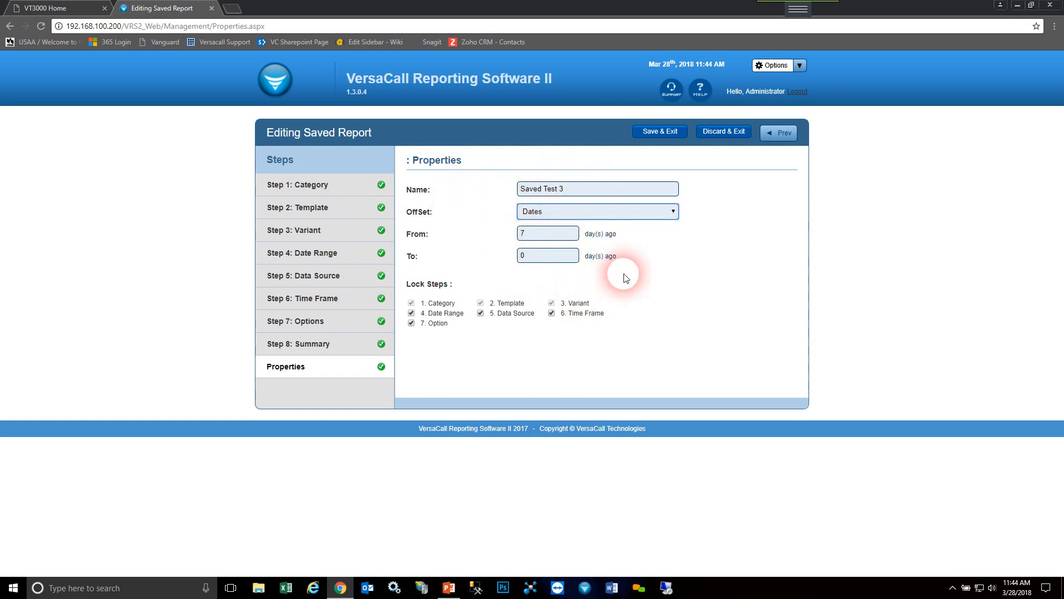
pyautogui.click(661, 132)
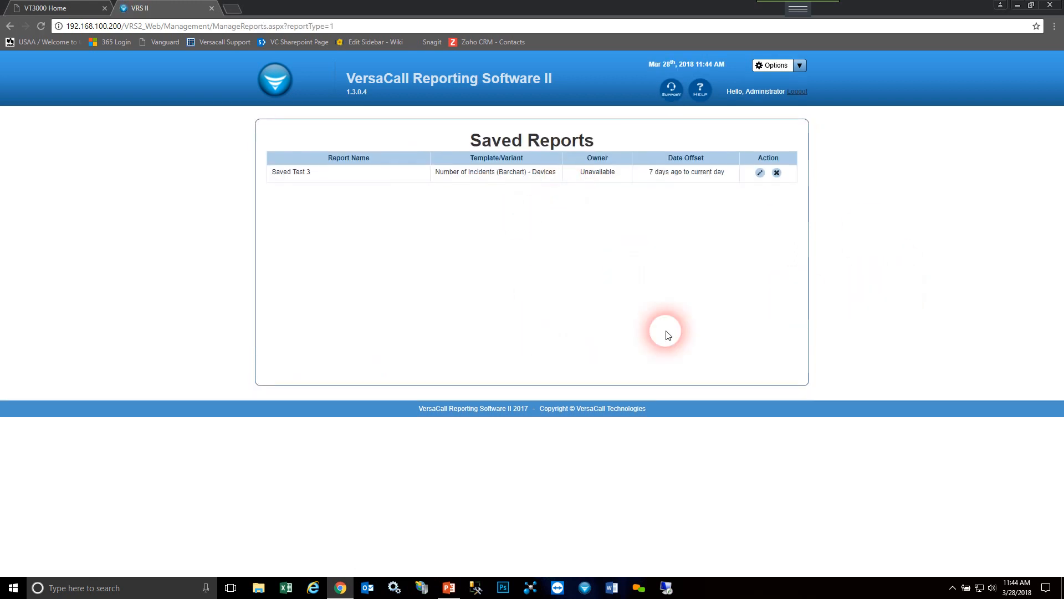
# - Open the automated reports list and examine the scheduled day shown for the Test report
pyautogui.click(804, 69)
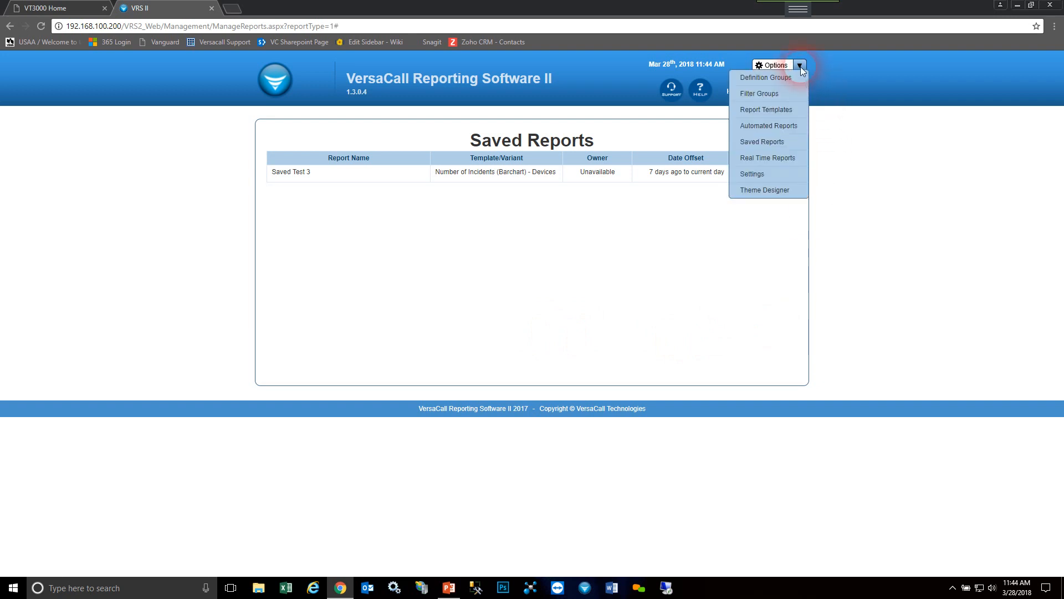
pyautogui.click(790, 128)
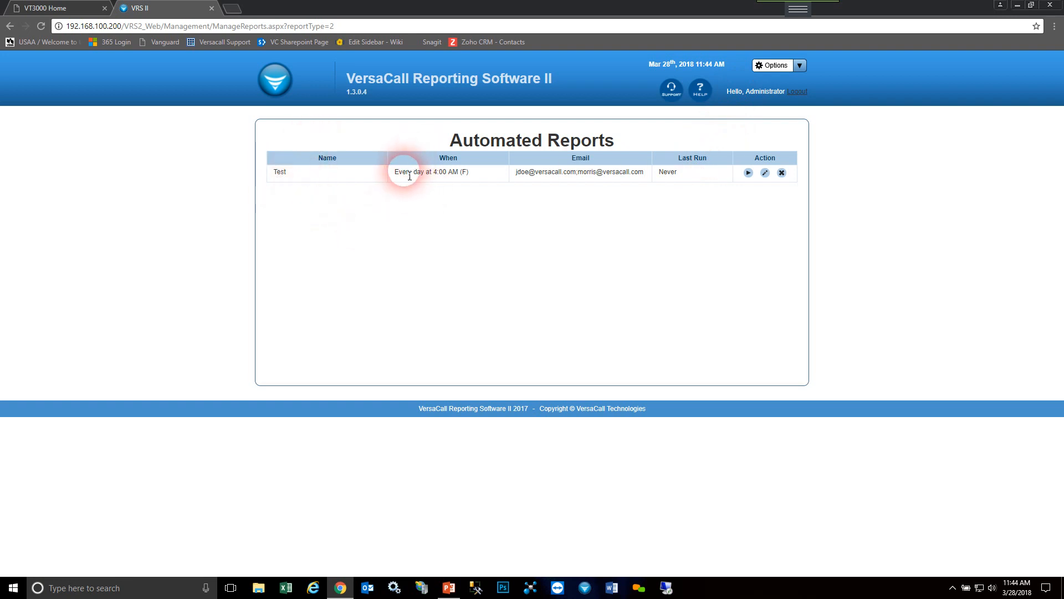
pyautogui.doubleClick(468, 177)
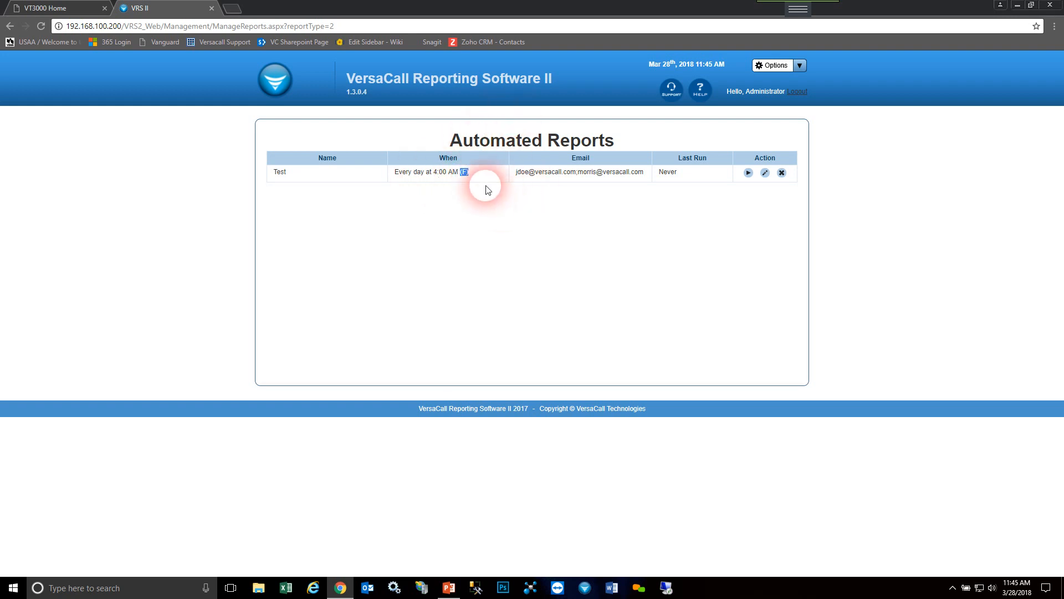
pyautogui.click(531, 178)
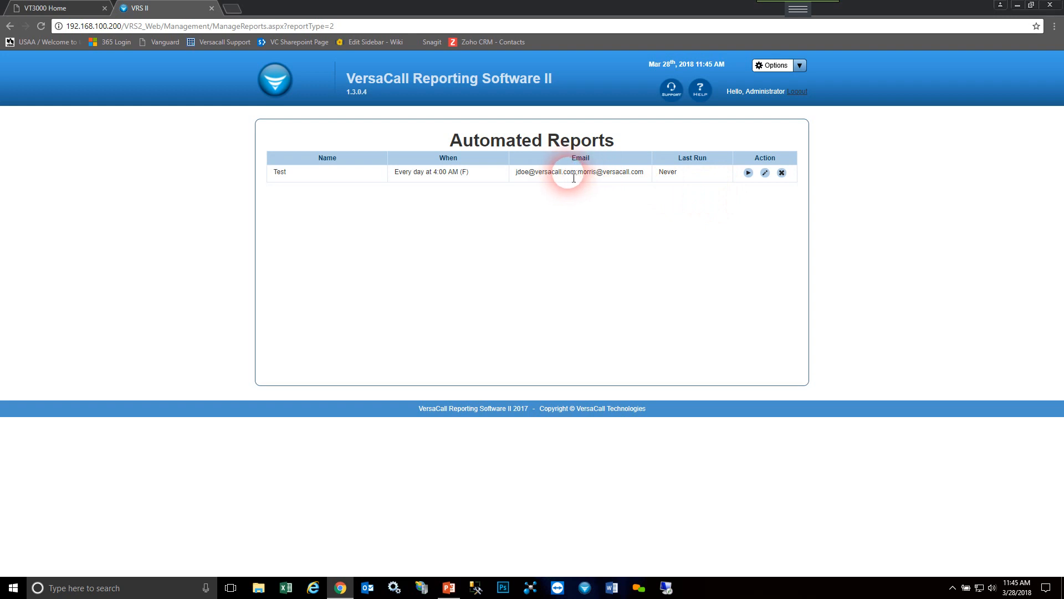
# - Edit the Test automated report, set its From offset to 10 days ago, and continue to the time slots
pyautogui.click(766, 174)
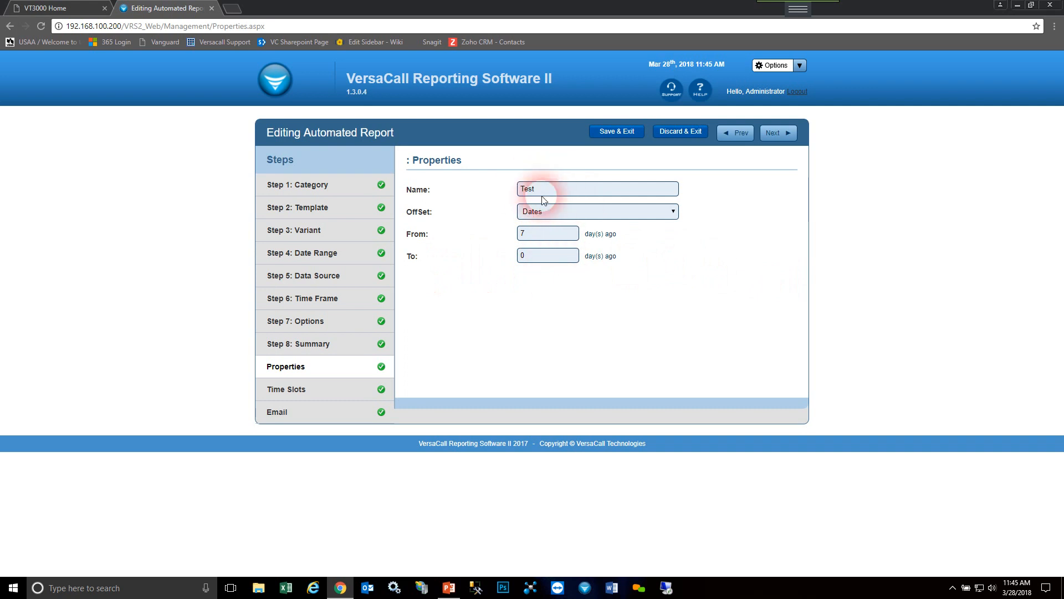
pyautogui.moveTo(544, 235); pyautogui.dragTo(373, 239)
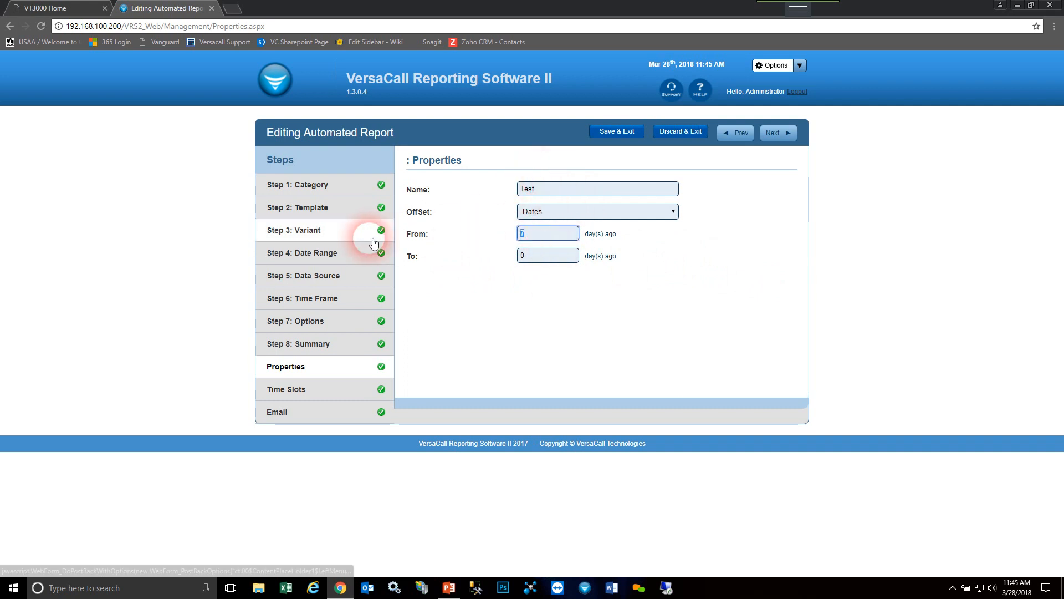
pyautogui.write('10')
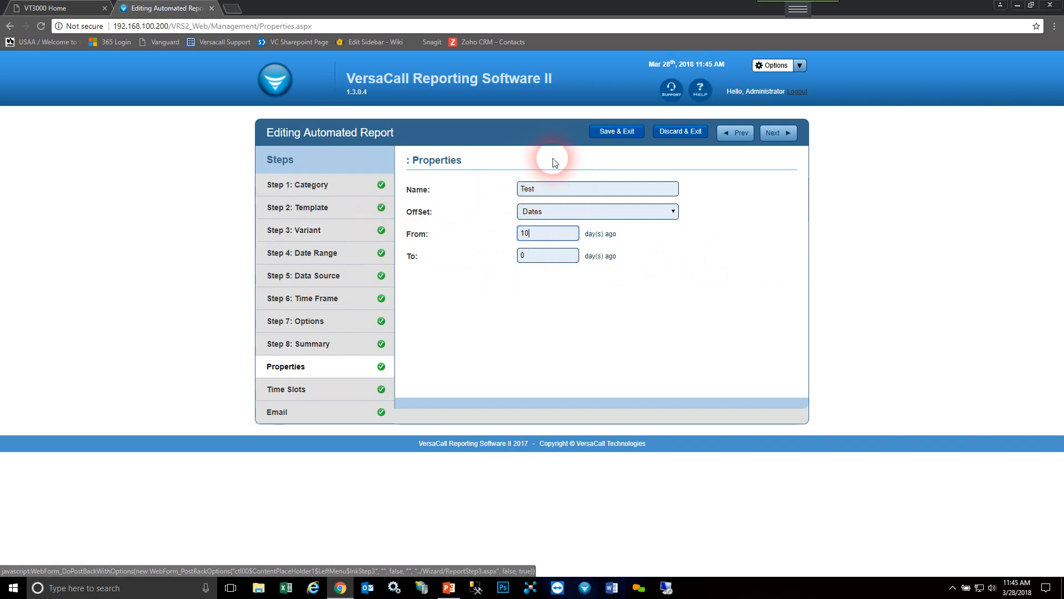
pyautogui.click(793, 136)
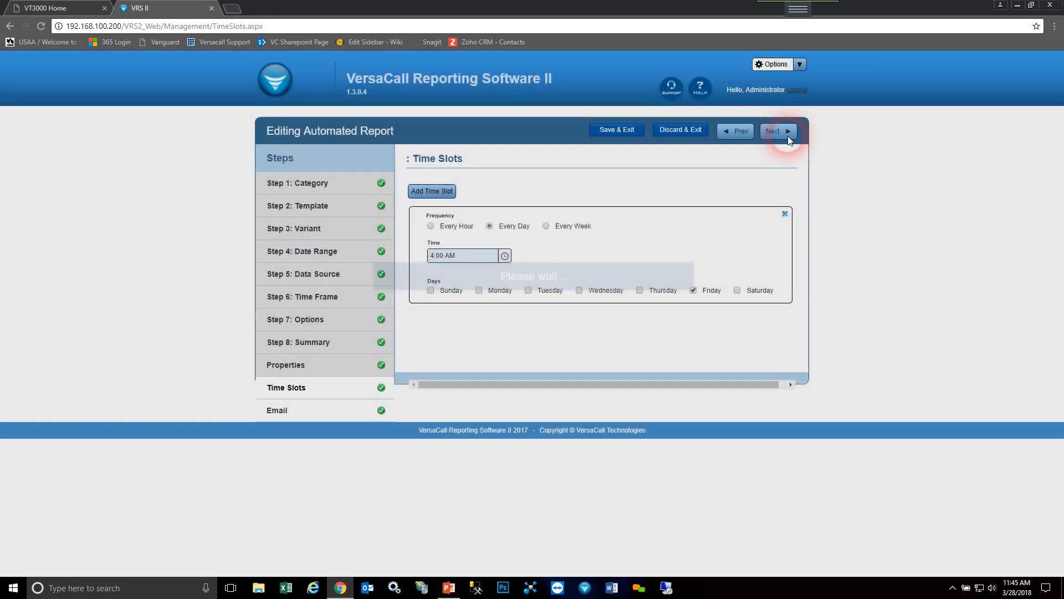
# - Set the time slot to 3:00 AM, add Thursday and Sunday to its days, and continue to the email settings
pyautogui.click(505, 258)
pyautogui.click(467, 344)
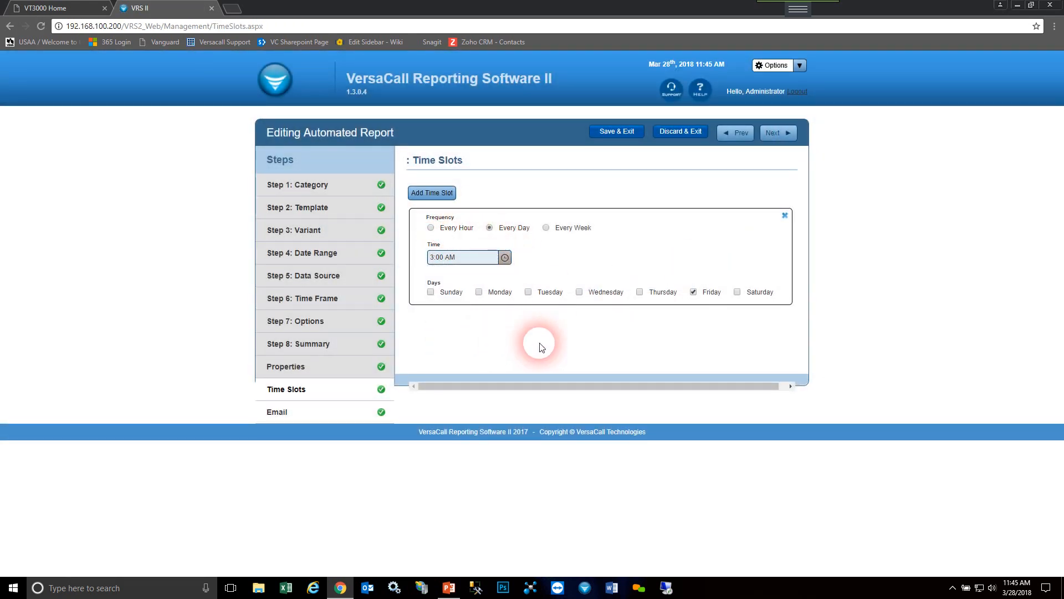
pyautogui.click(639, 294)
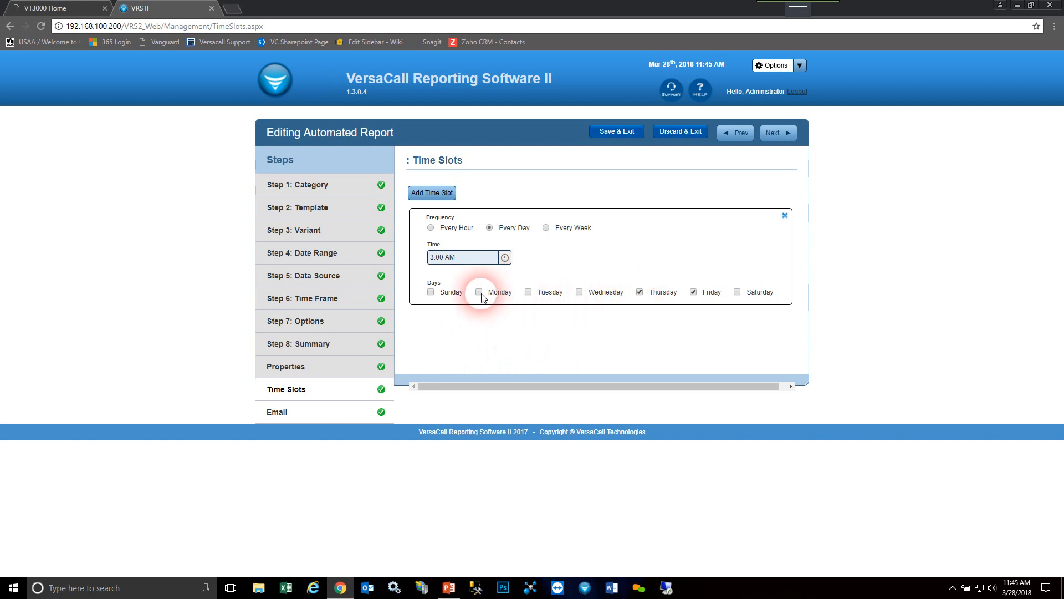
pyautogui.click(431, 293)
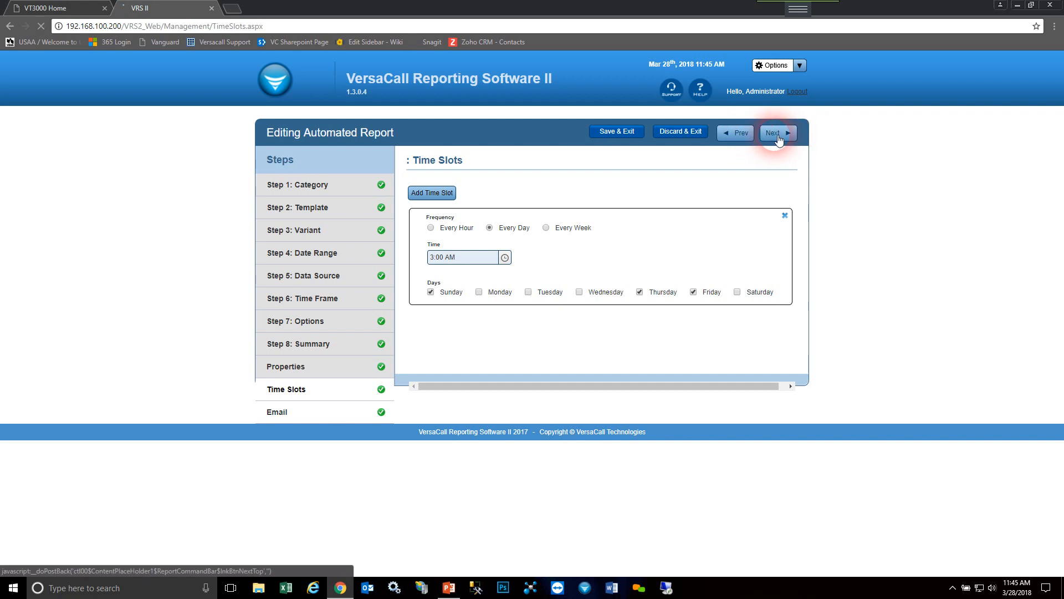
pyautogui.click(798, 136)
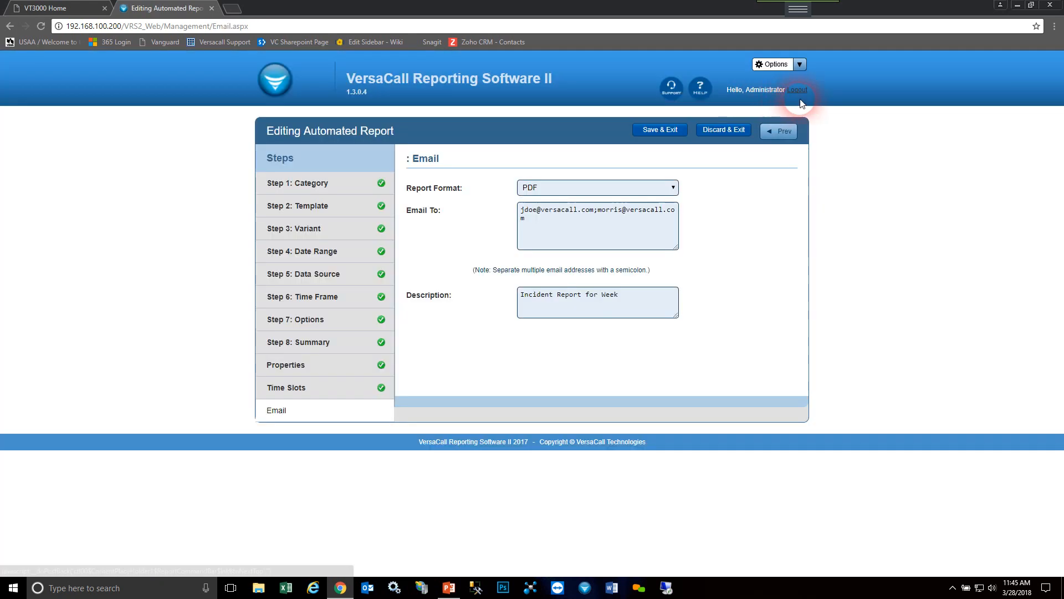
# - Set the report format to Excel and save the edited automated report
pyautogui.click(546, 189)
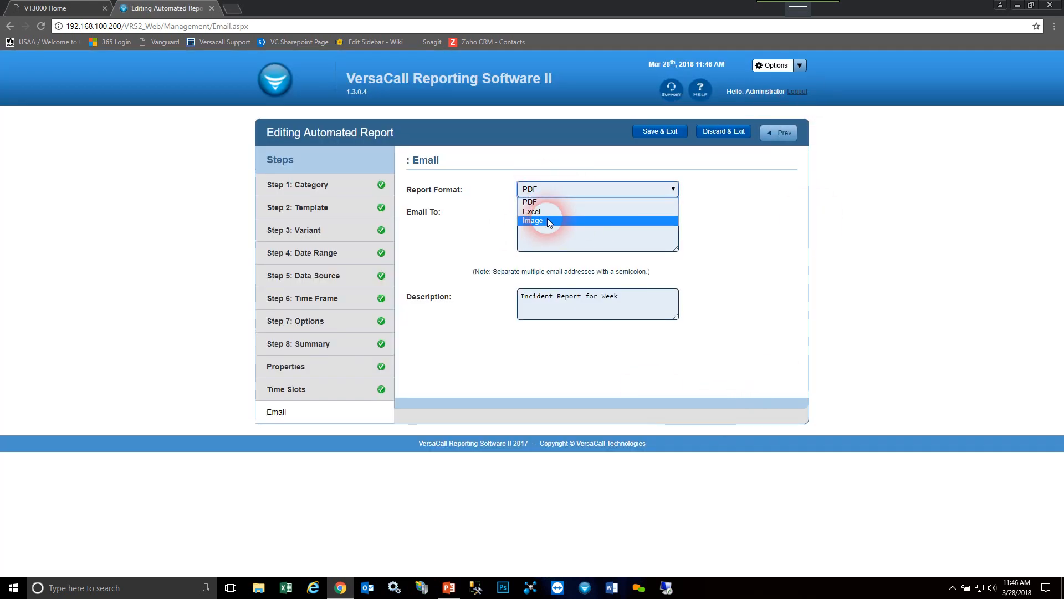
pyautogui.click(546, 212)
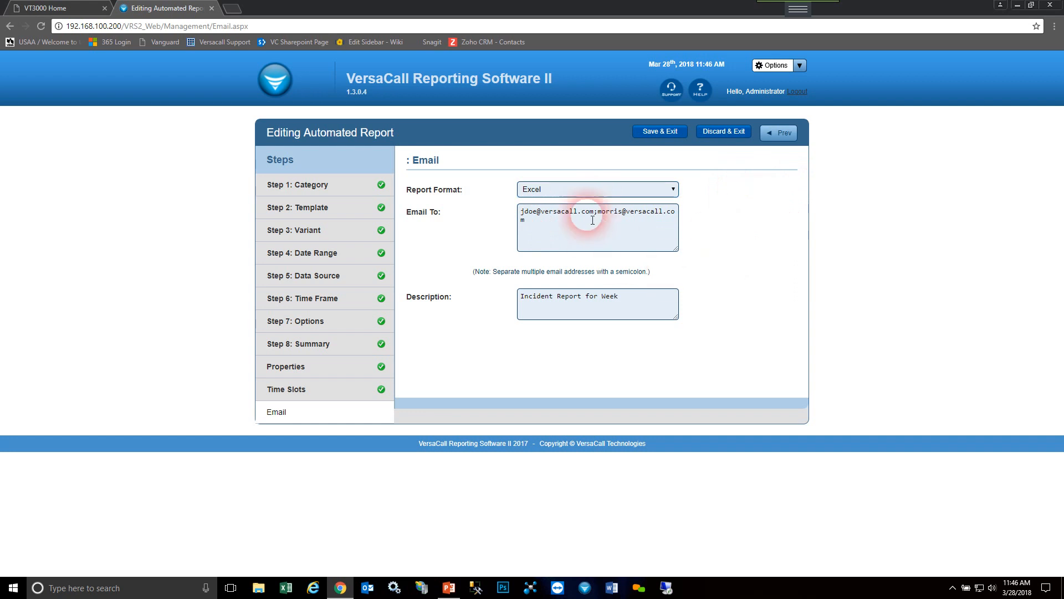
pyautogui.click(656, 132)
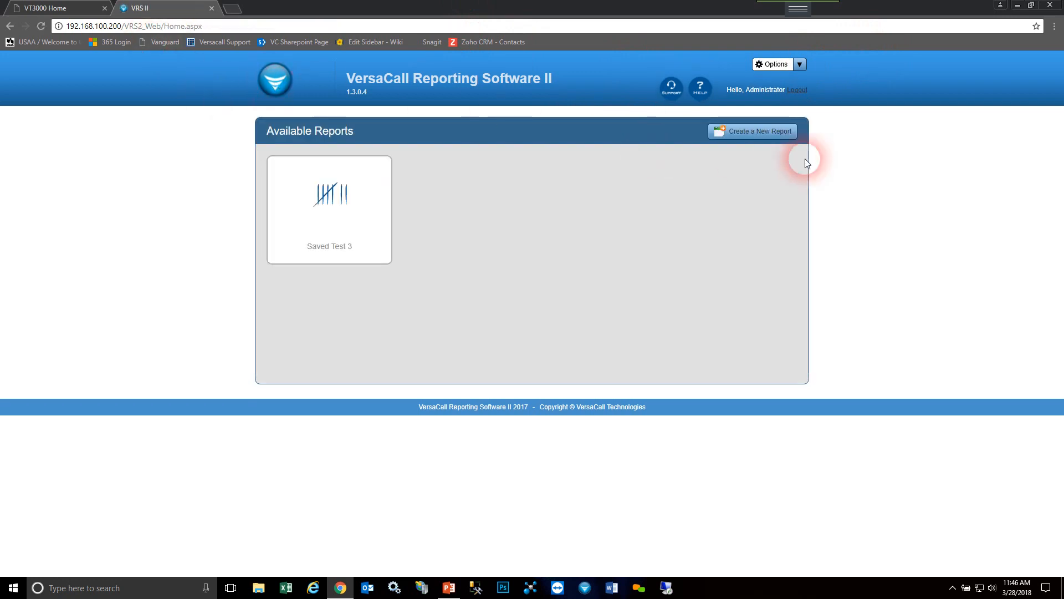
# - Switch to the Lesson 4 presentation in PowerPoint and view the Summary and Practical Application slides
pyautogui.click(1017, 6)
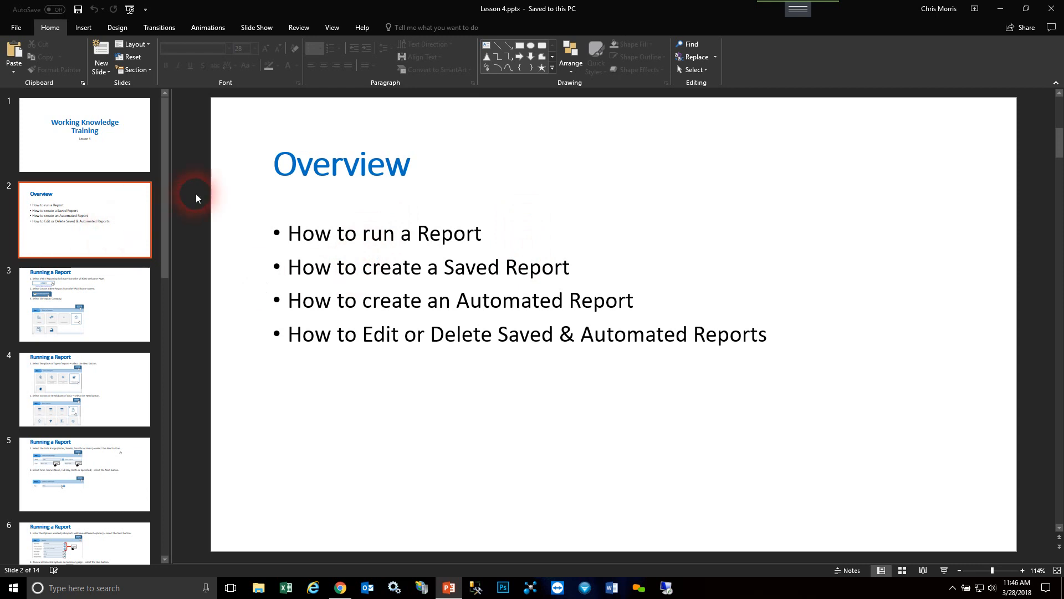
pyautogui.moveTo(169, 196); pyautogui.dragTo(161, 492)
pyautogui.click(90, 349)
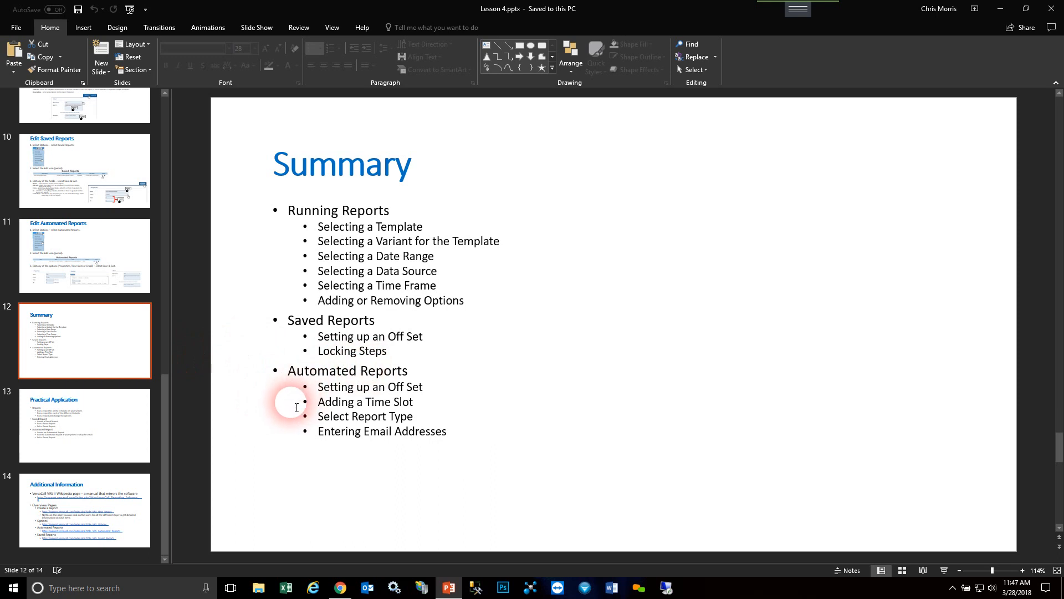
pyautogui.click(98, 426)
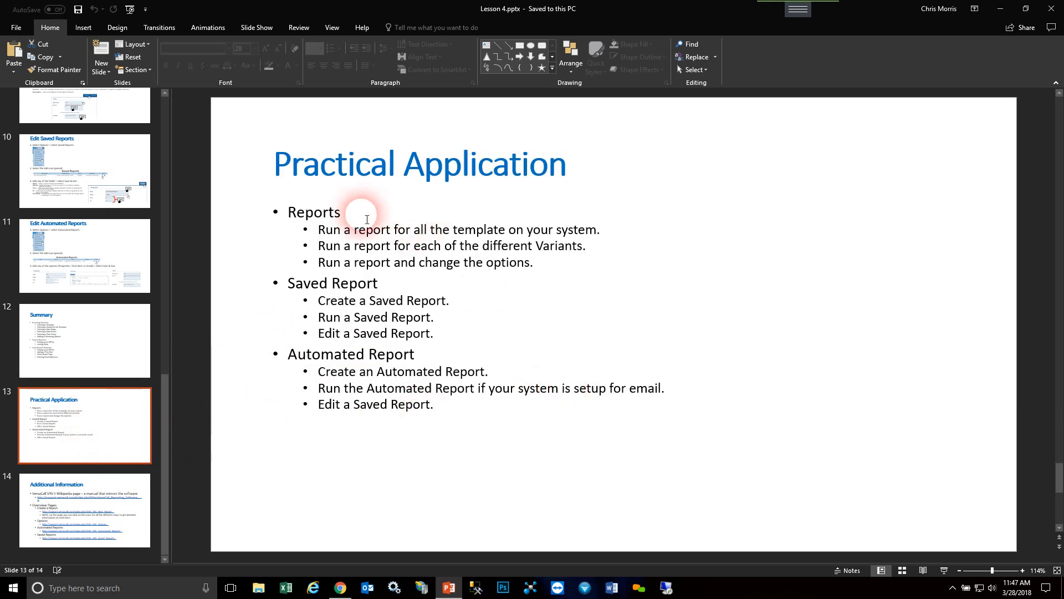